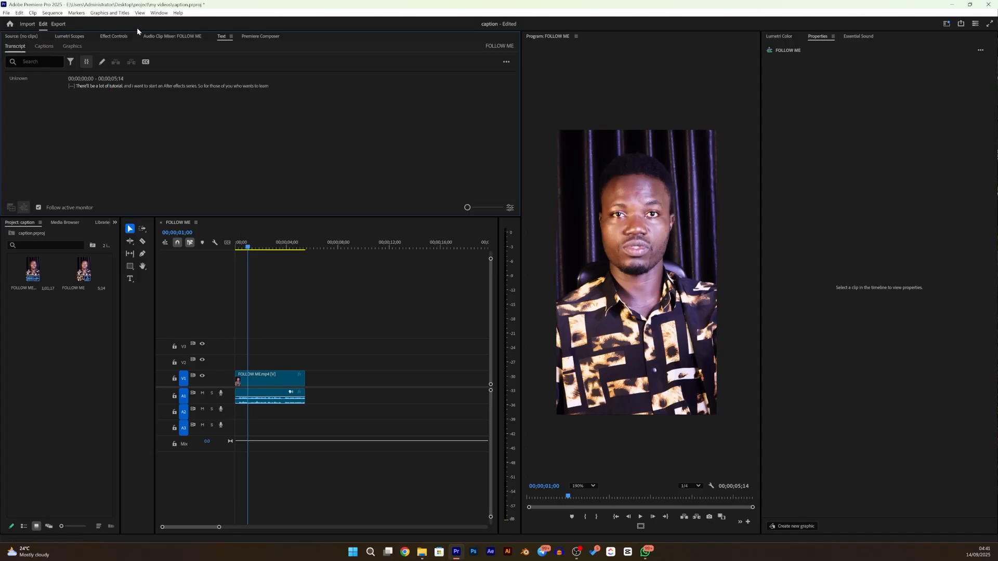
- Set up captions from the transcript in Subtitle format with a much shorter maximum character length and single lines
click(145, 62)
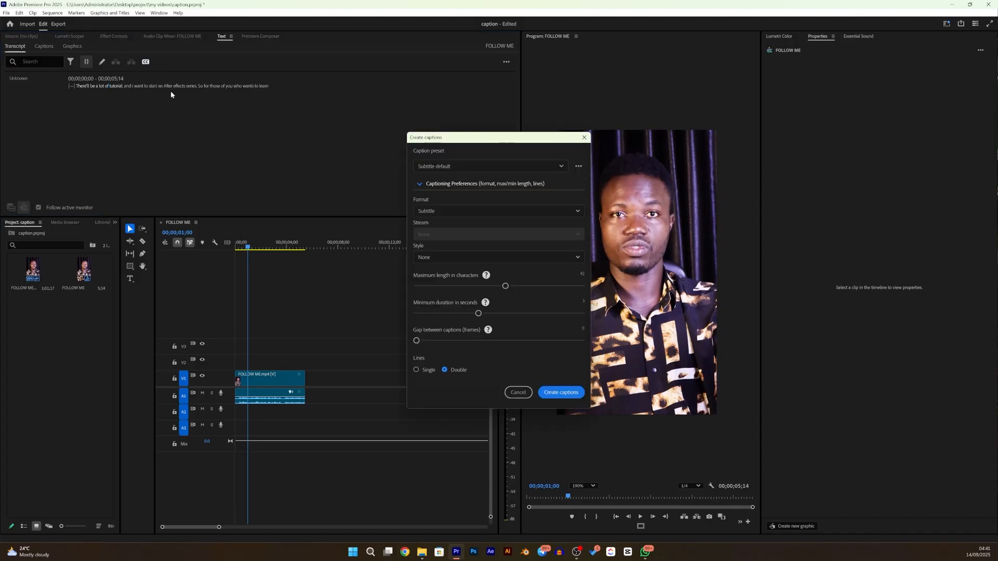
drag(506, 285, 456, 286)
click(442, 286)
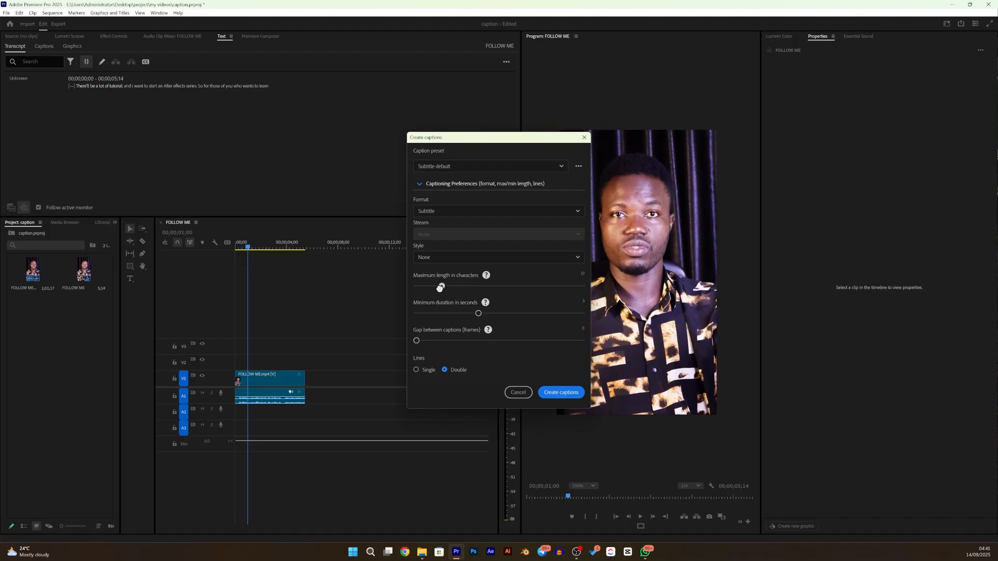
click(416, 370)
- Save the current caption settings as a preset and create the captions
click(579, 167)
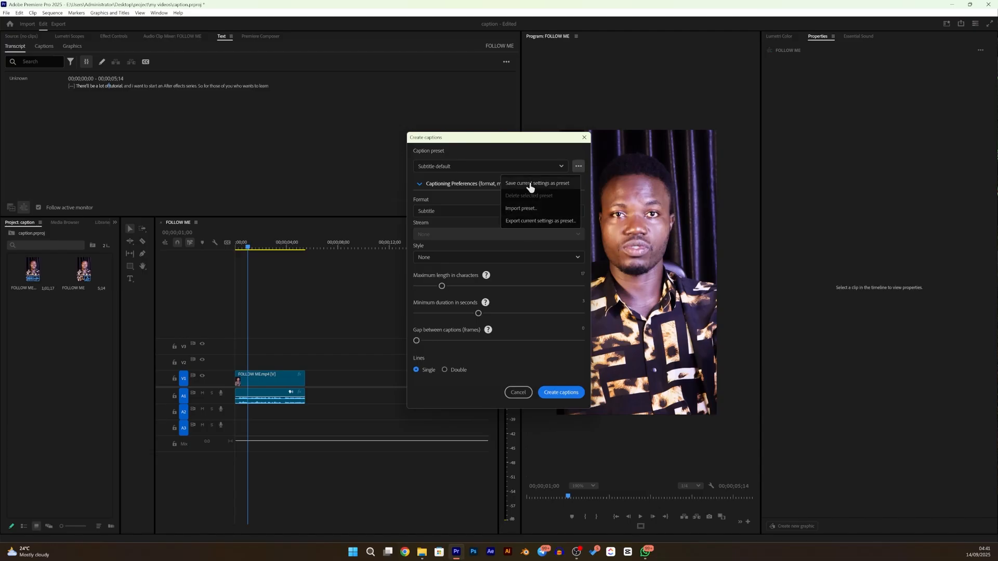
click(530, 185)
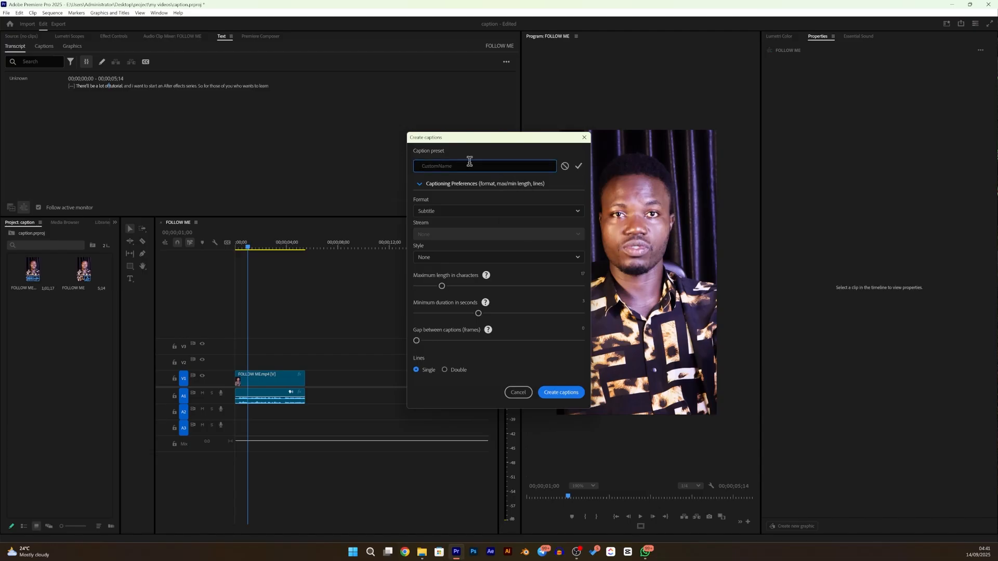
text(shorts)
click(557, 394)
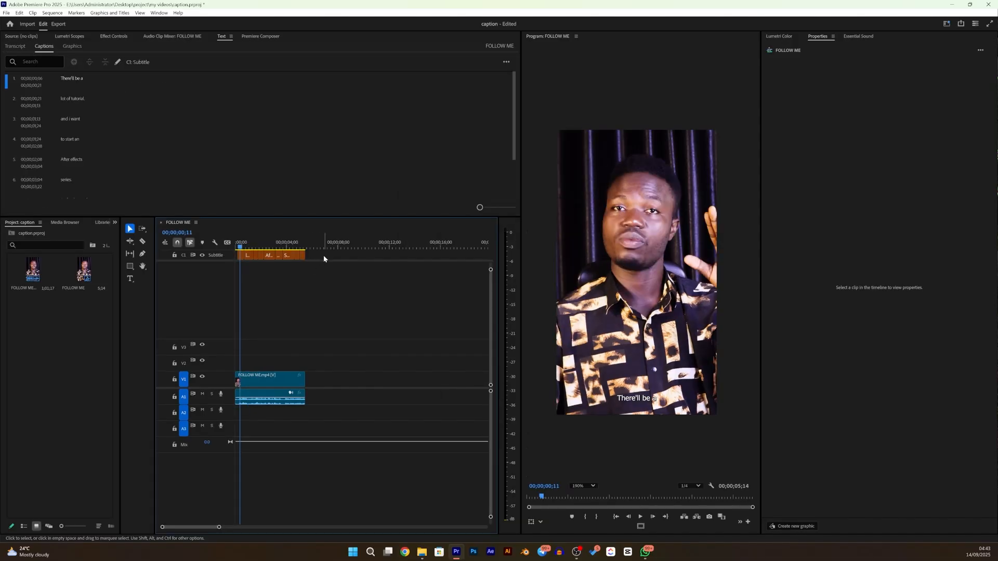
- Align all caption clips to the centre zone and shift them down with a vertical offset of about 189
drag(276, 264, 236, 262)
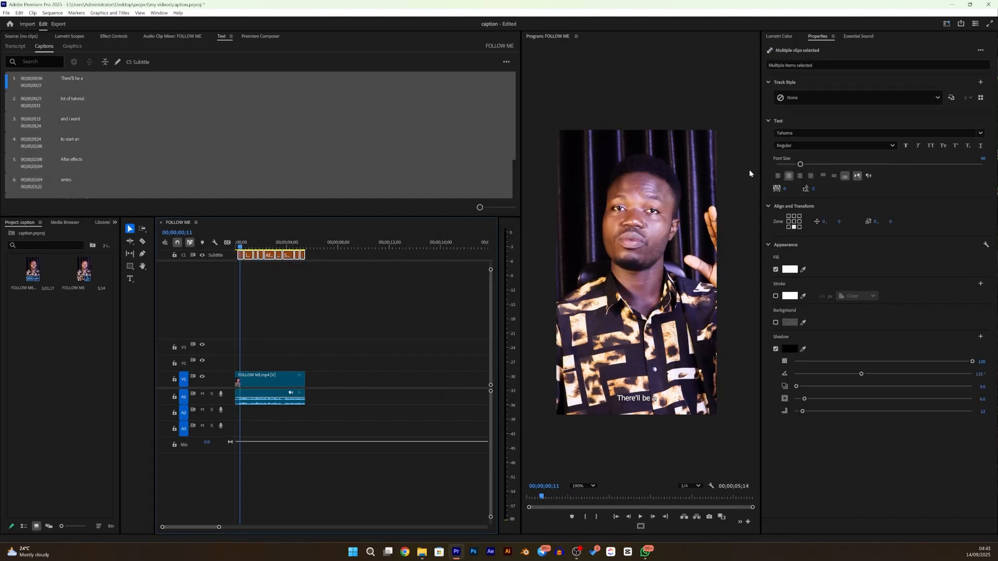
click(794, 221)
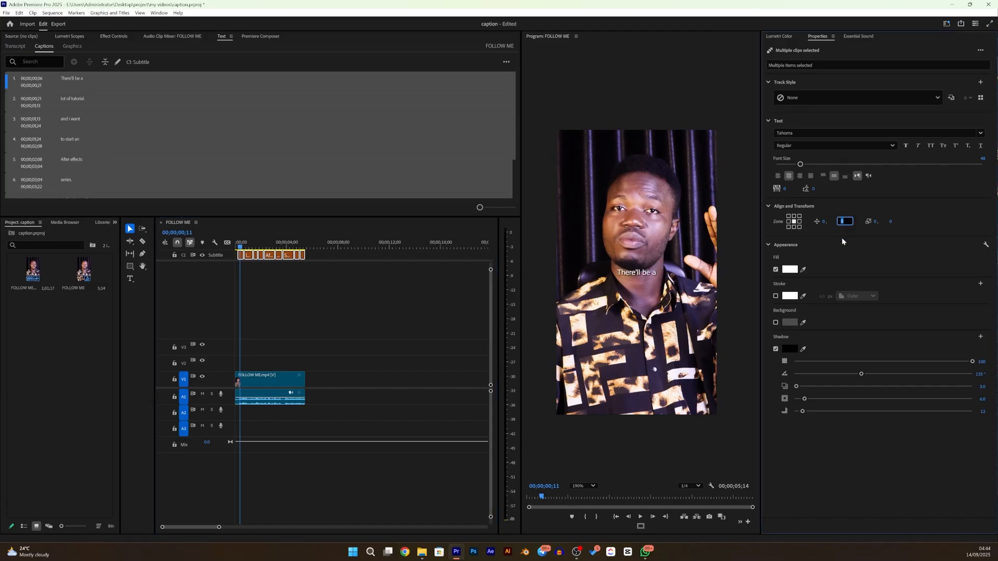
text(69)
key(Return)
drag(865, 219, 902, 208)
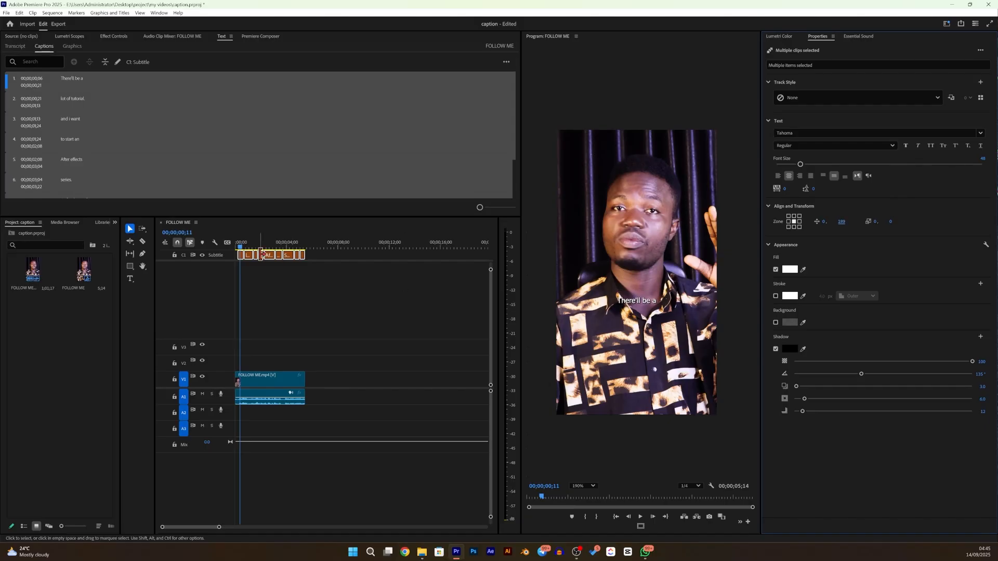
- Add a second caption track in Subtitle format with style None
right_click(222, 257)
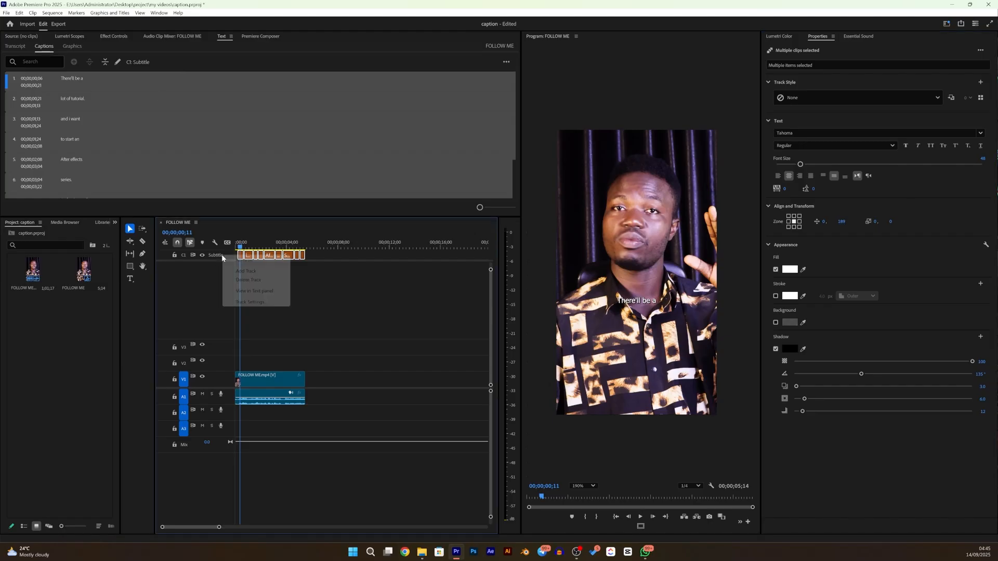
click(247, 271)
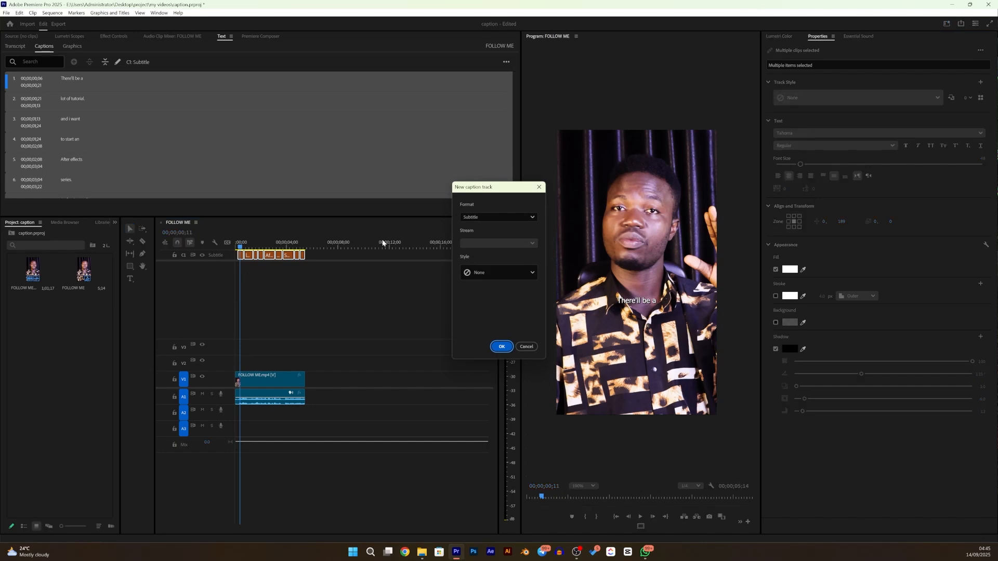
click(501, 347)
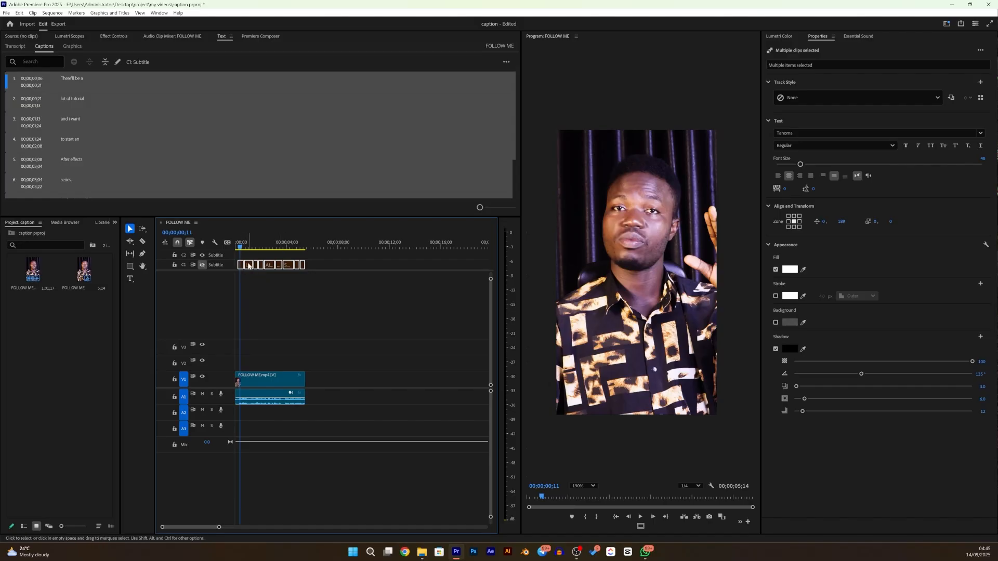
- Duplicate all captions onto the C2 track and upgrade the original C1 captions to graphics
drag(248, 265, 248, 255)
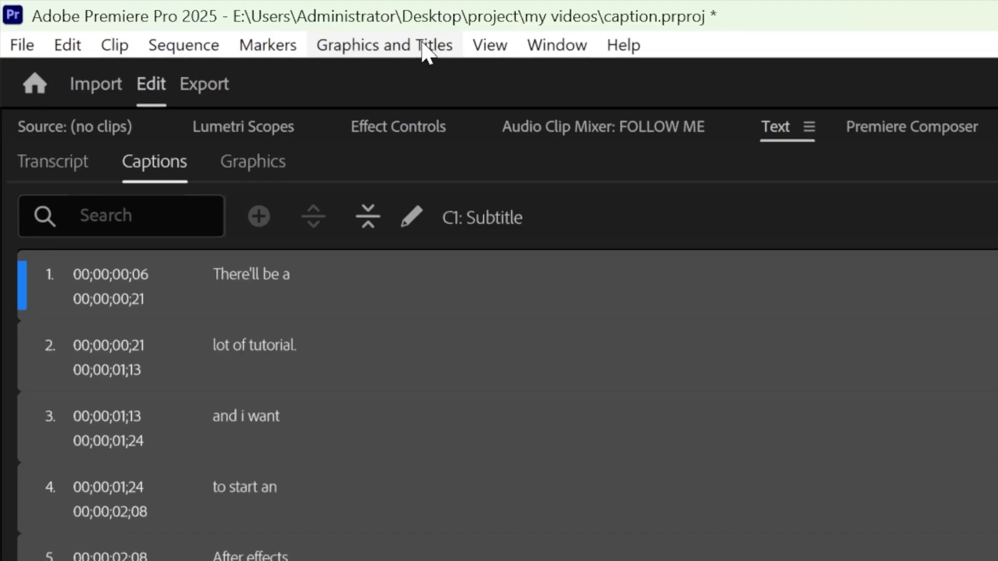
click(426, 50)
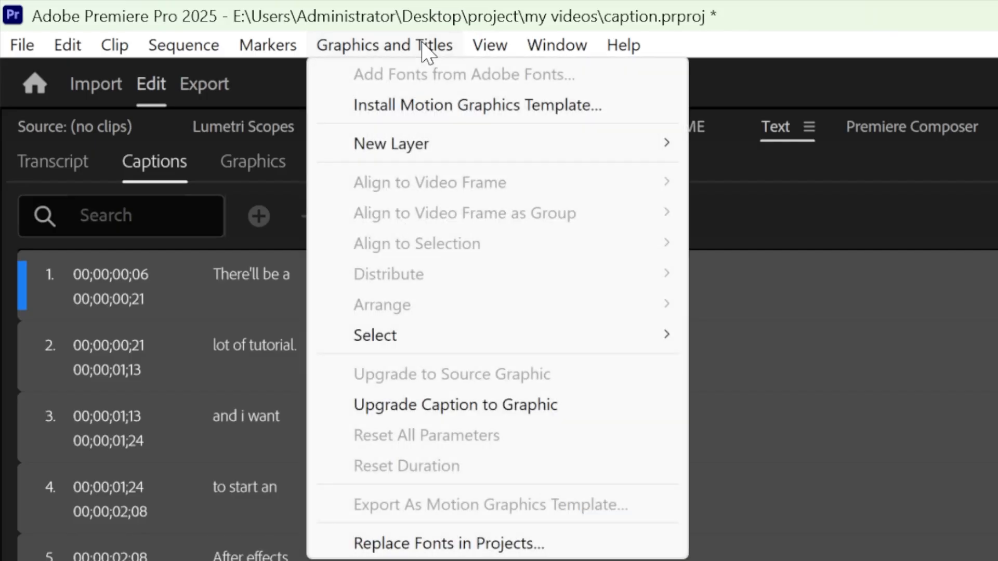
click(470, 410)
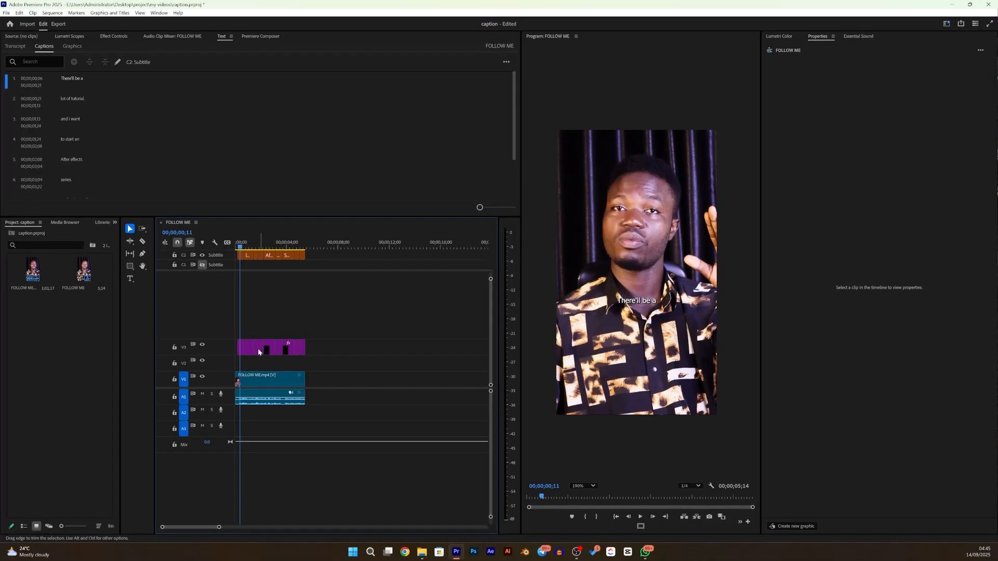
- Set the first caption graphic's text to Poppins SemiBold in all caps and hide the C2 caption track
click(241, 349)
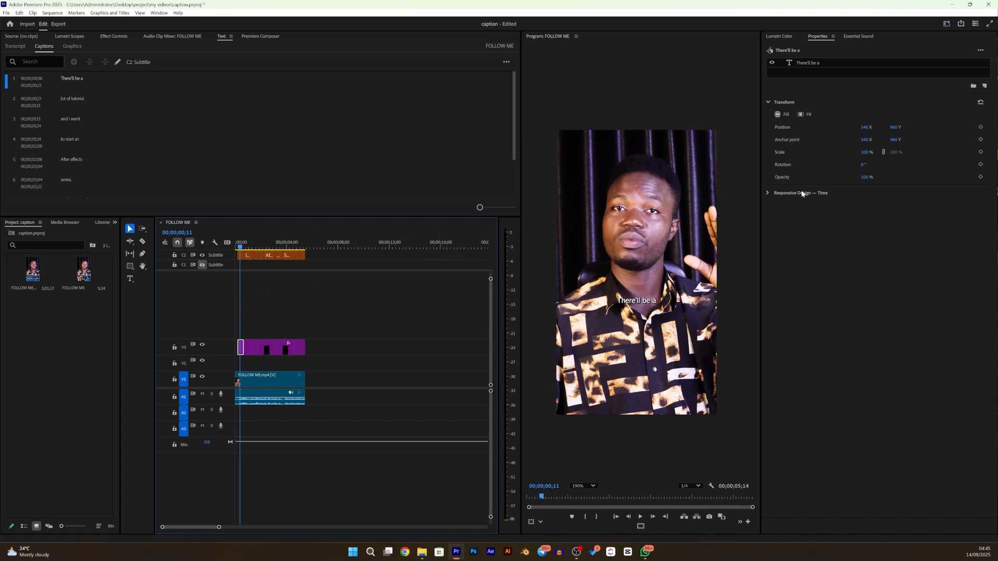
click(815, 63)
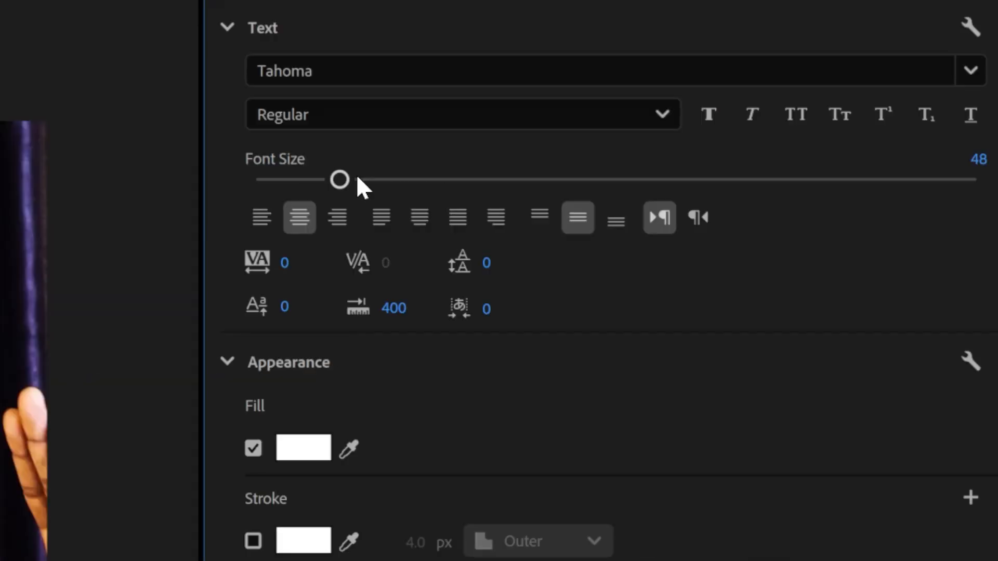
click(383, 73)
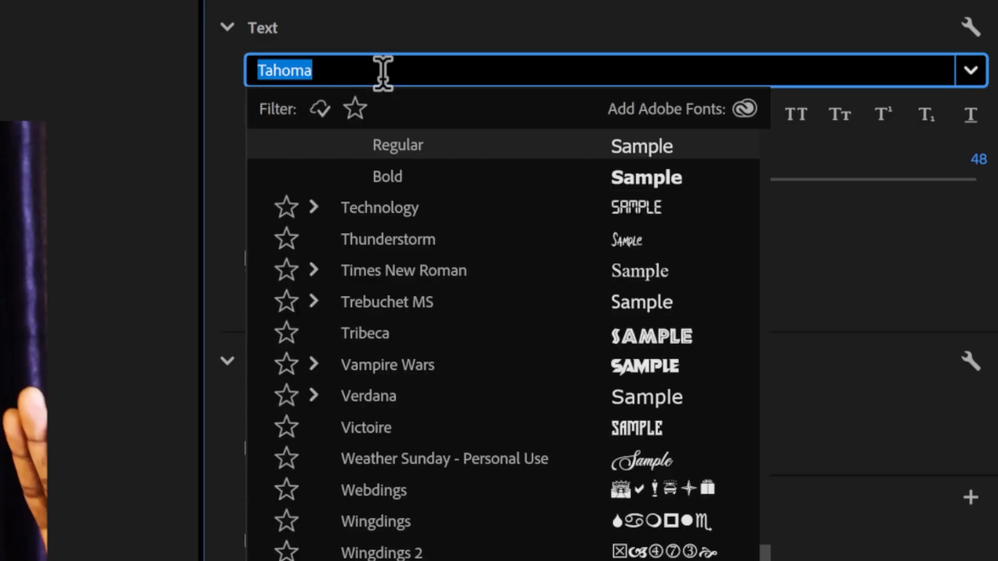
text(pop)
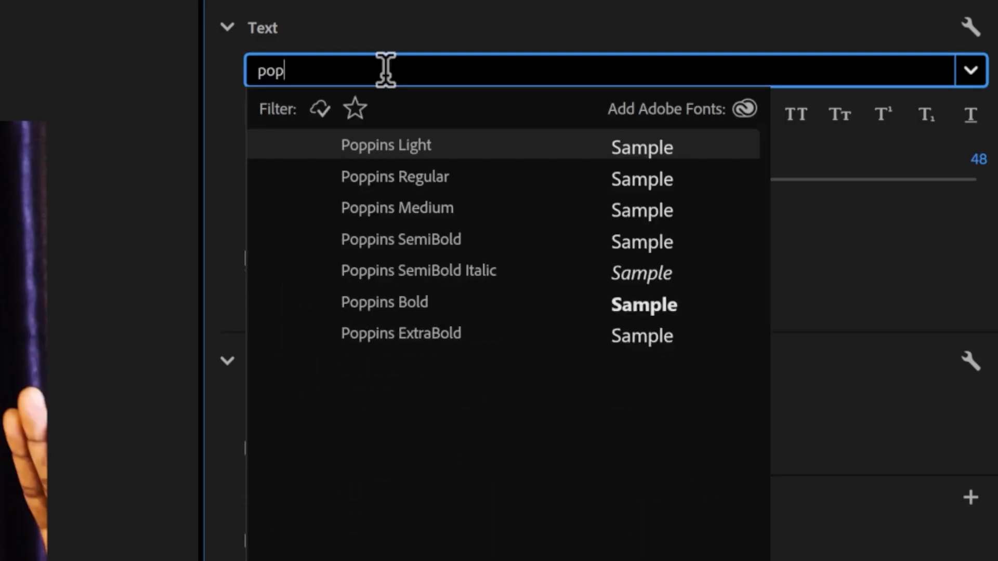
click(617, 243)
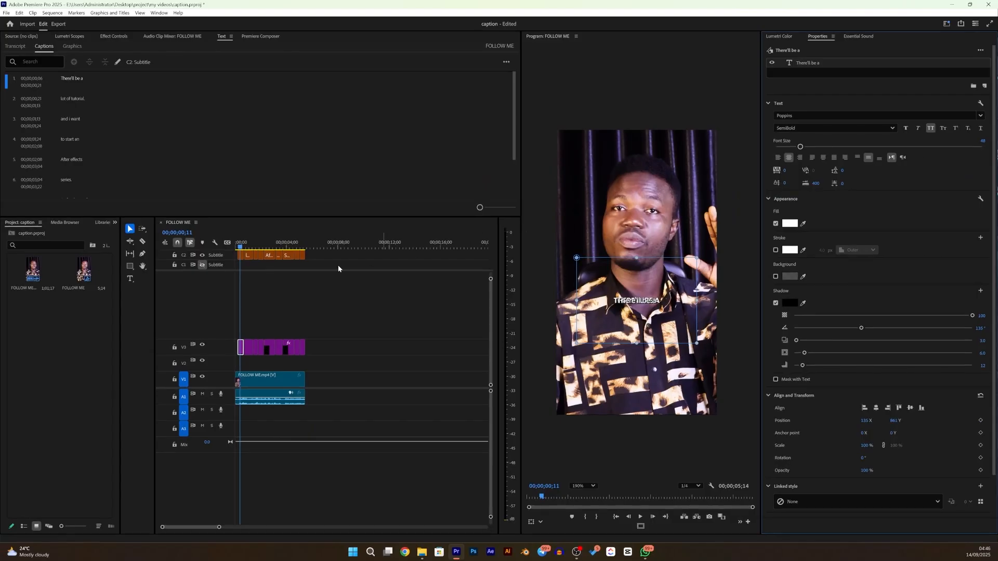
click(202, 255)
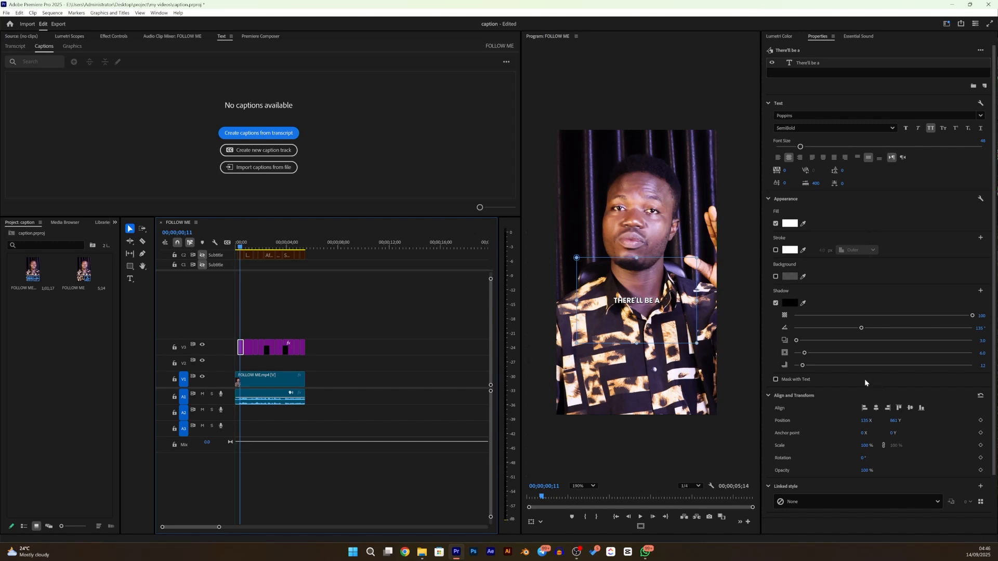
- Set the first caption's shadow size to 10 and its font size to 52
click(979, 353)
text(10)
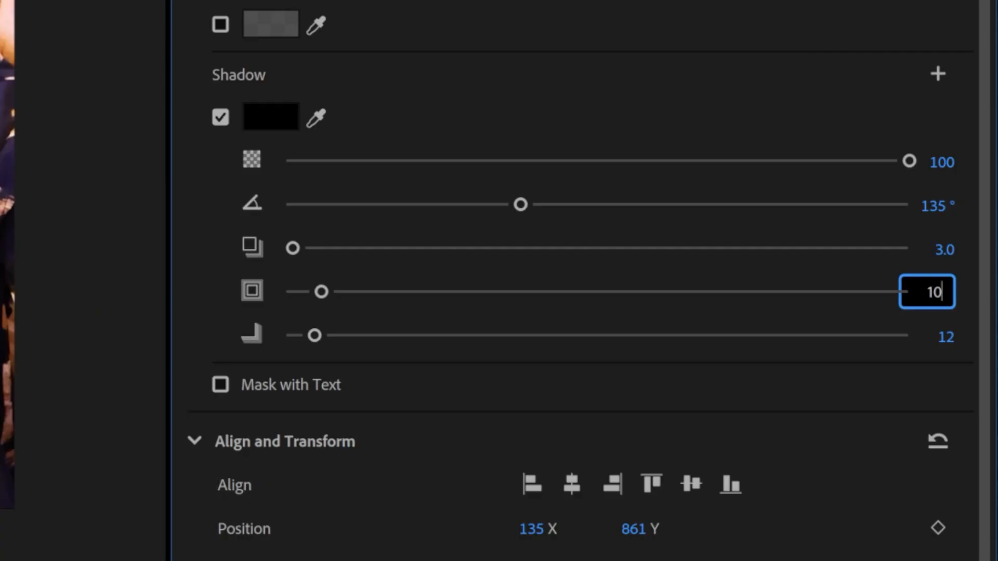
key(Return)
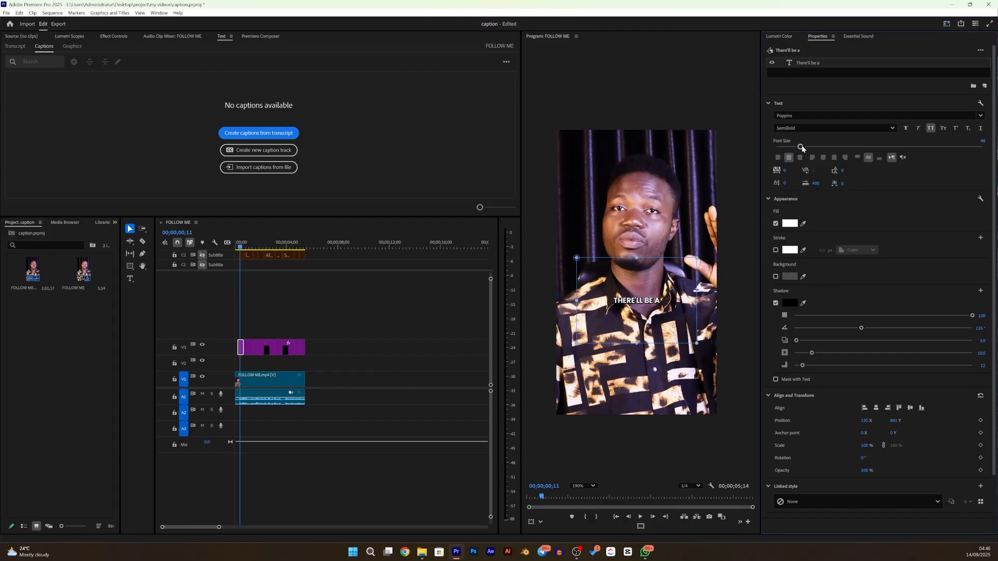
drag(802, 147, 804, 148)
- Create a linked style from the first caption's text named "short text style" and save it to the project
scroll(971, 461, down, 2)
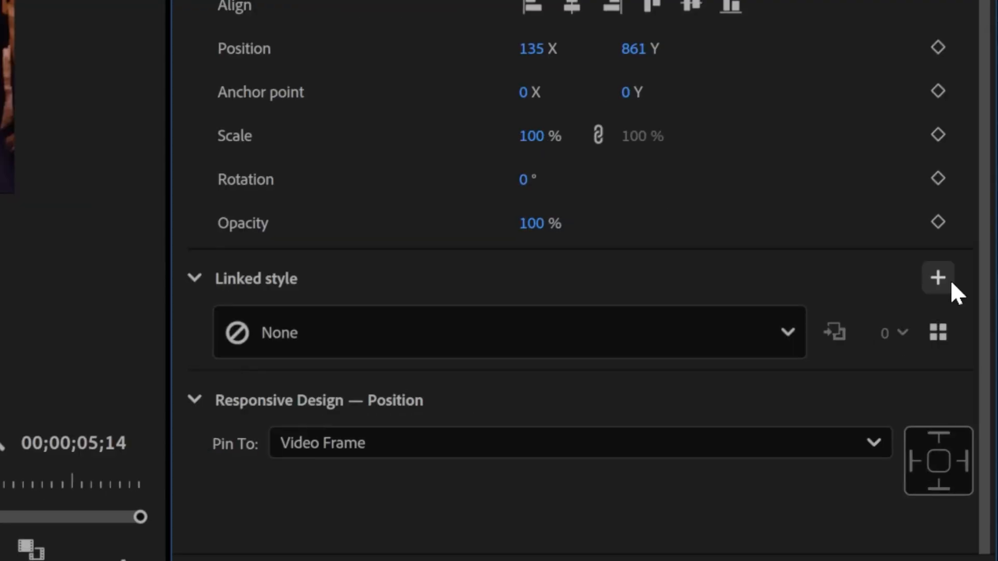
click(952, 282)
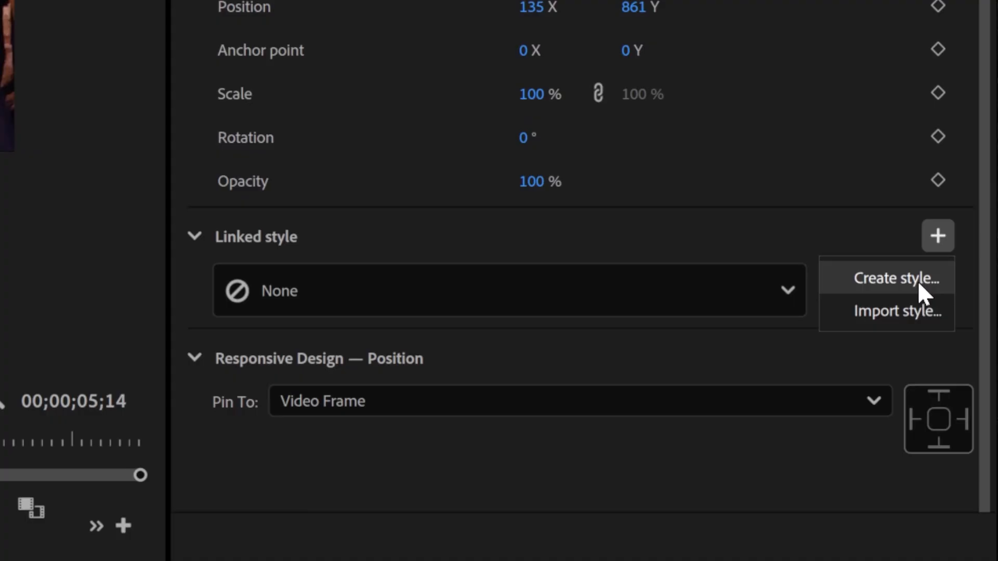
click(918, 281)
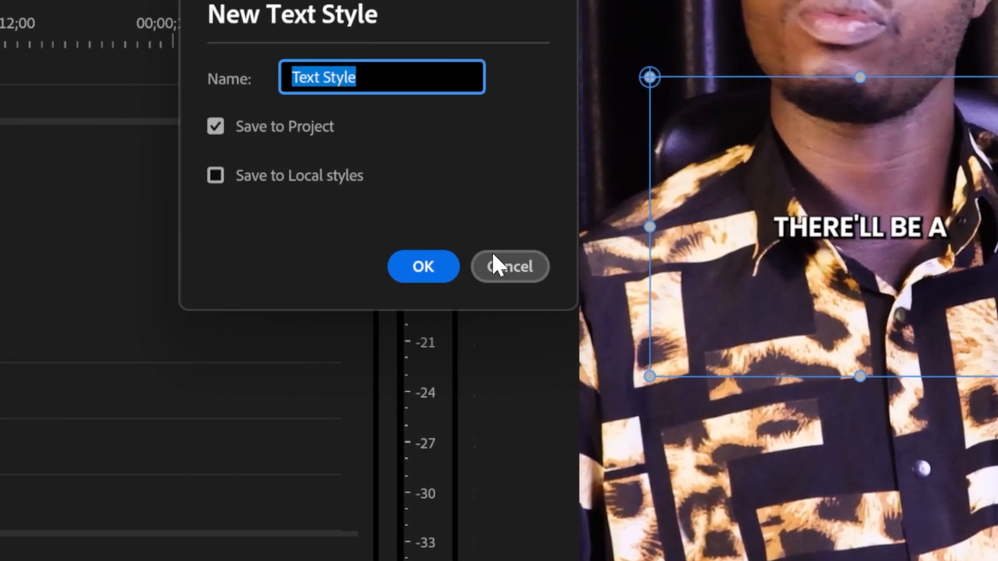
text(2)
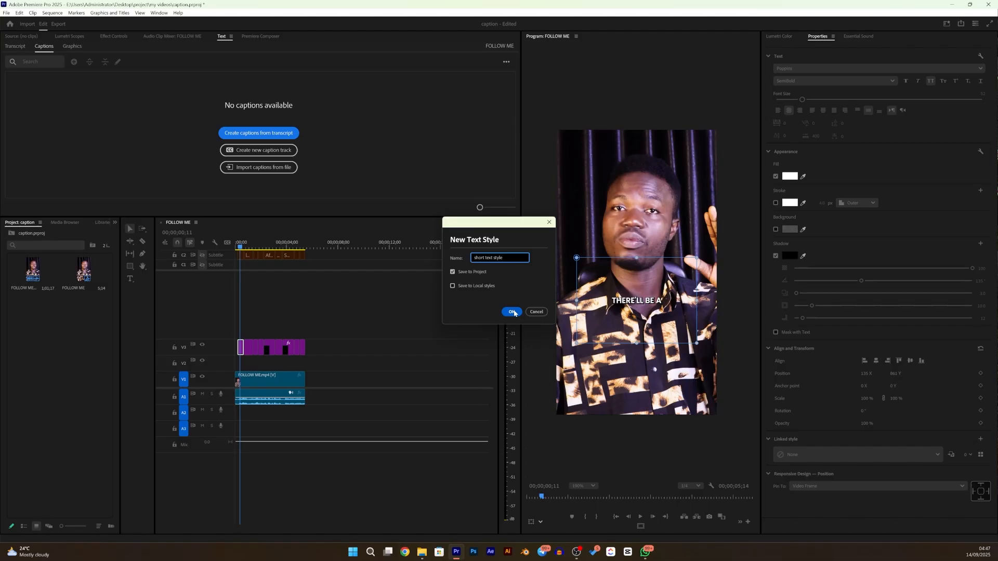
click(513, 312)
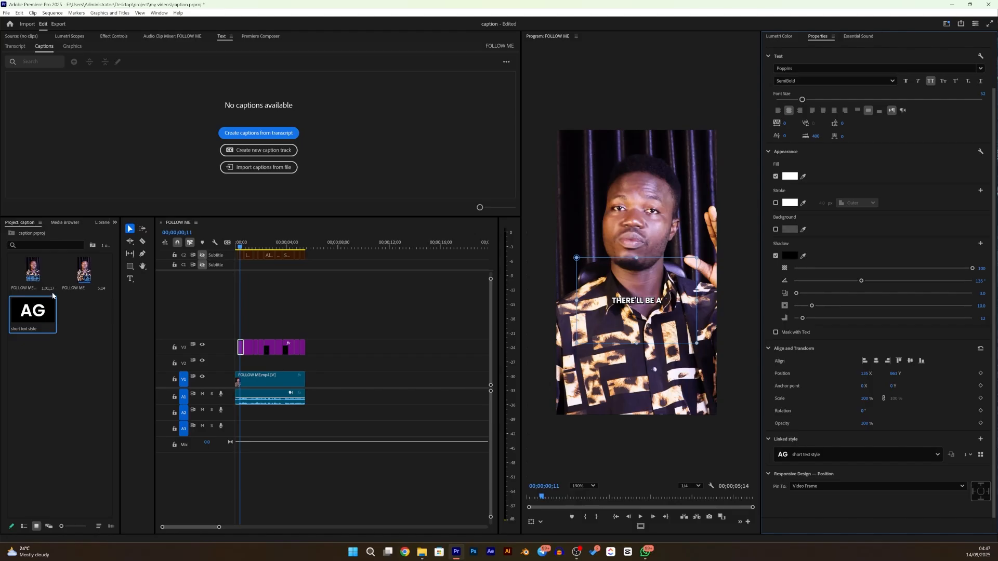
- Apply "short text style" to all the remaining caption graphics on track V3
drag(320, 343, 253, 341)
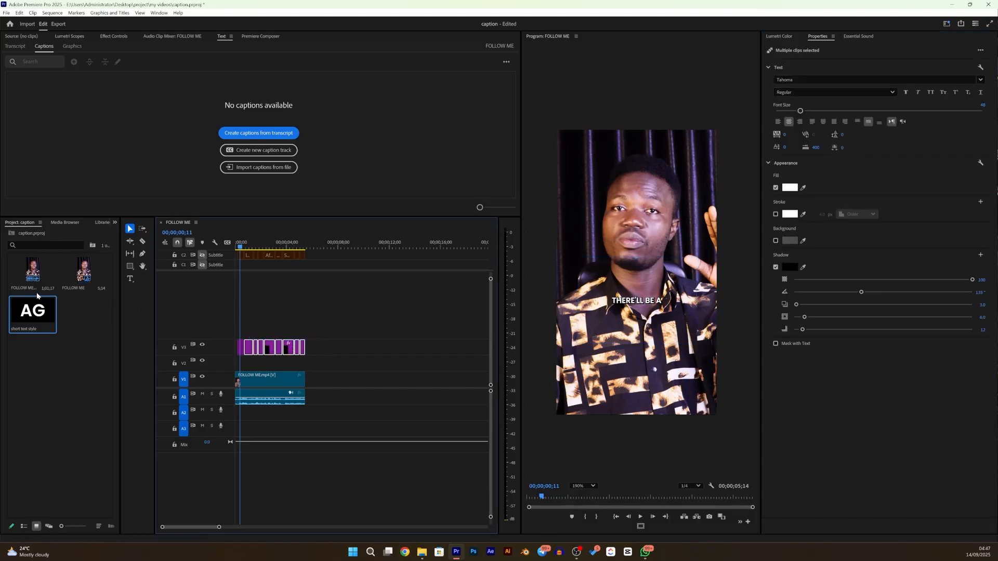
drag(34, 312, 249, 347)
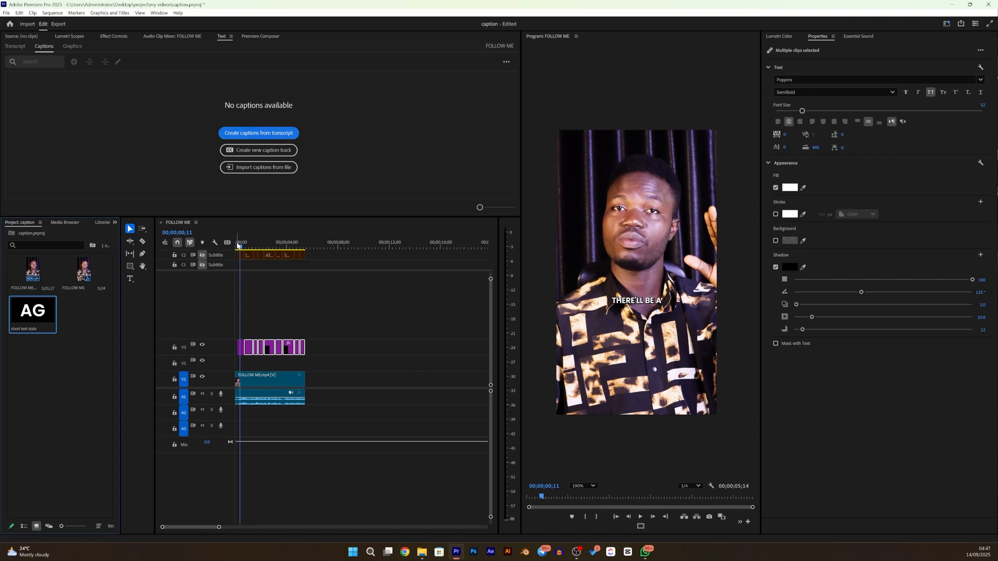
mouse_move(240, 249)
mouse_down()
mouse_move(254, 248)
mouse_move(241, 248)
mouse_up()
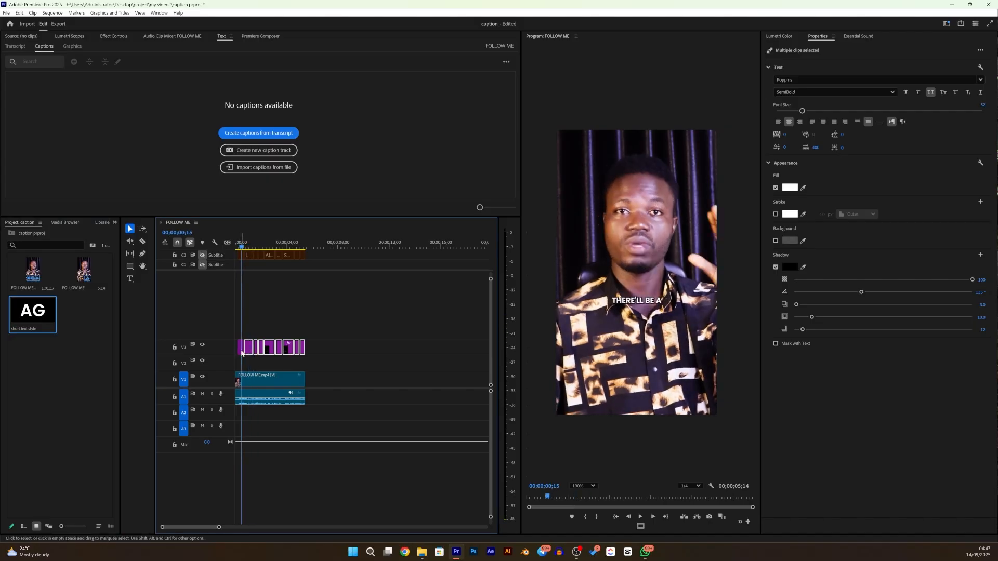
- Find the Transform video effect and apply it to the first caption graphic, "There'll be a", on track V3
click(240, 348)
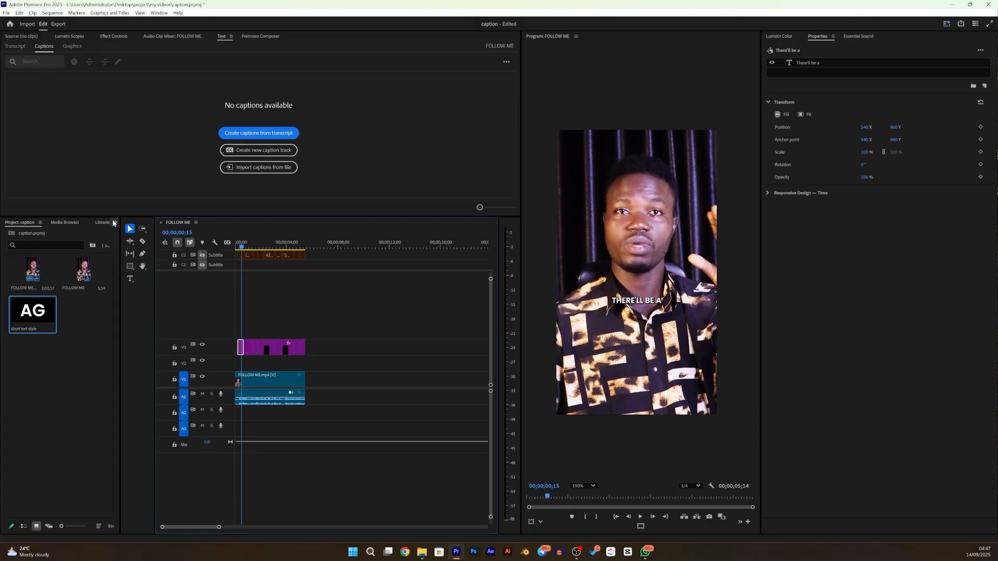
click(115, 223)
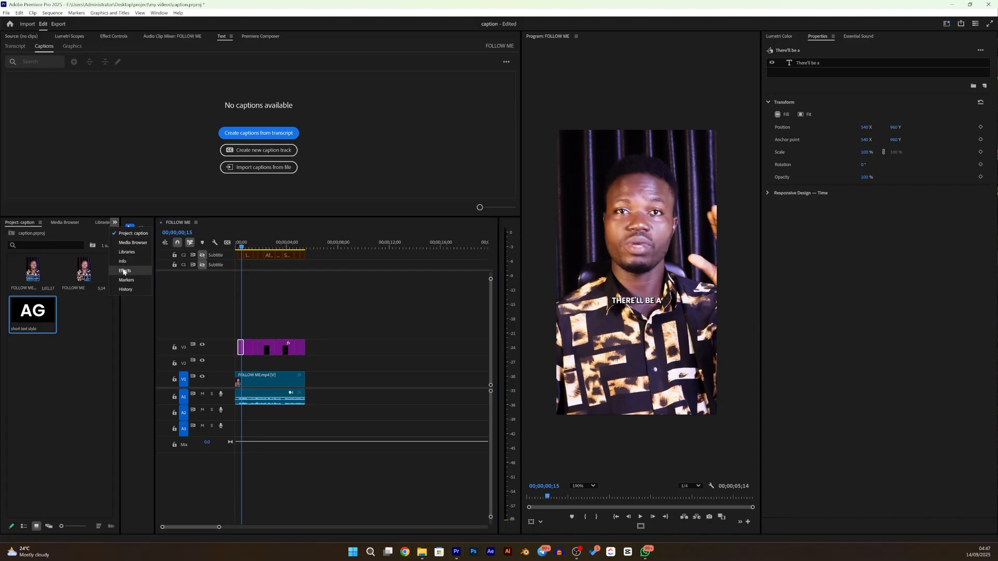
click(124, 270)
click(48, 236)
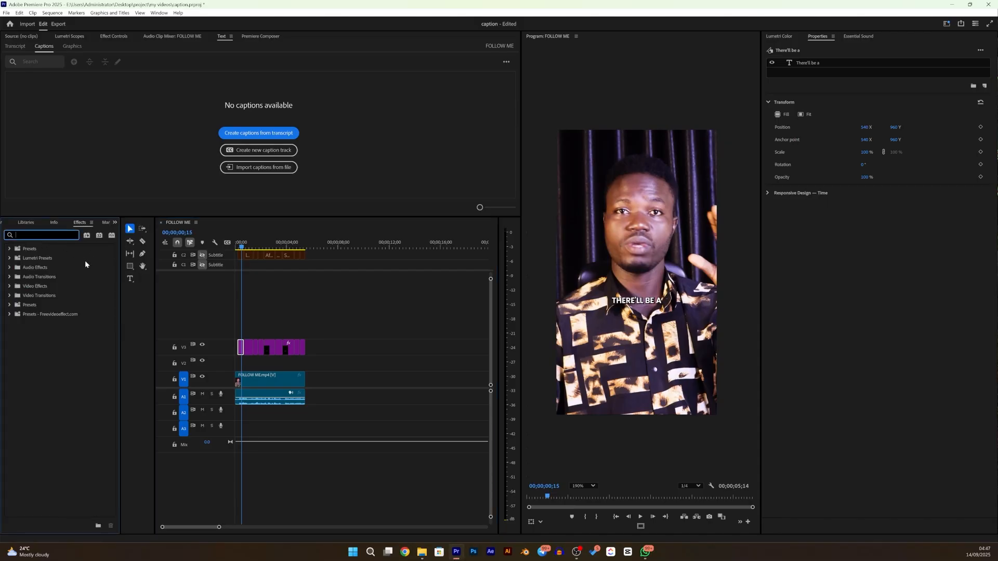
text(transform)
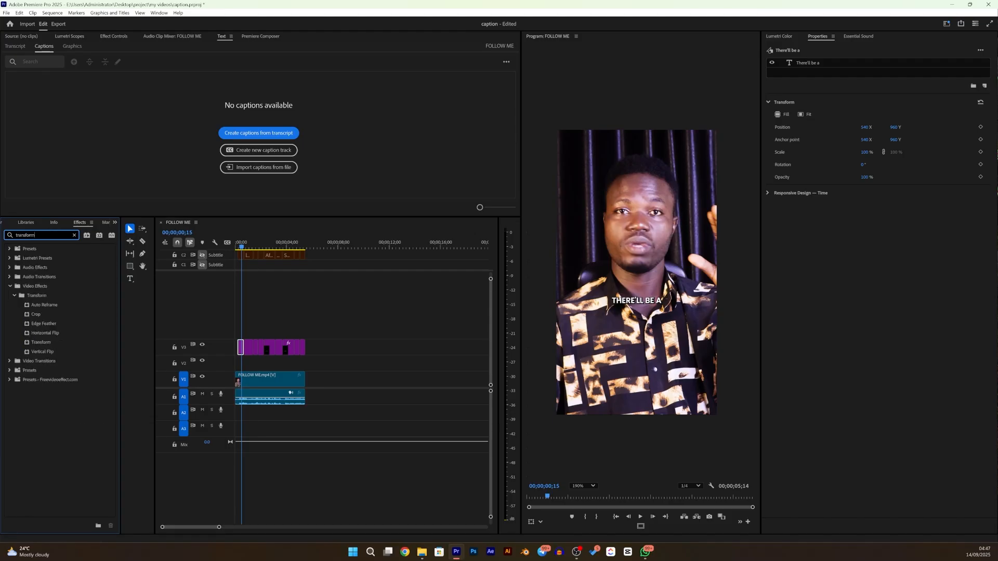
click(43, 345)
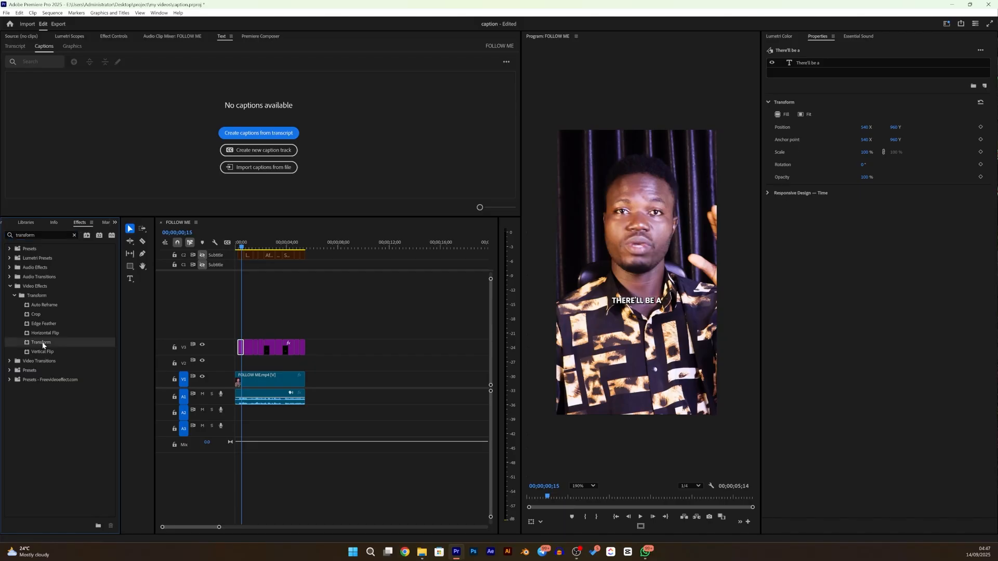
drag(41, 346, 240, 354)
- Show the effect settings of the first caption graphic and enlarge their area to make more properties accessible
click(44, 235)
key(ctrl+a)
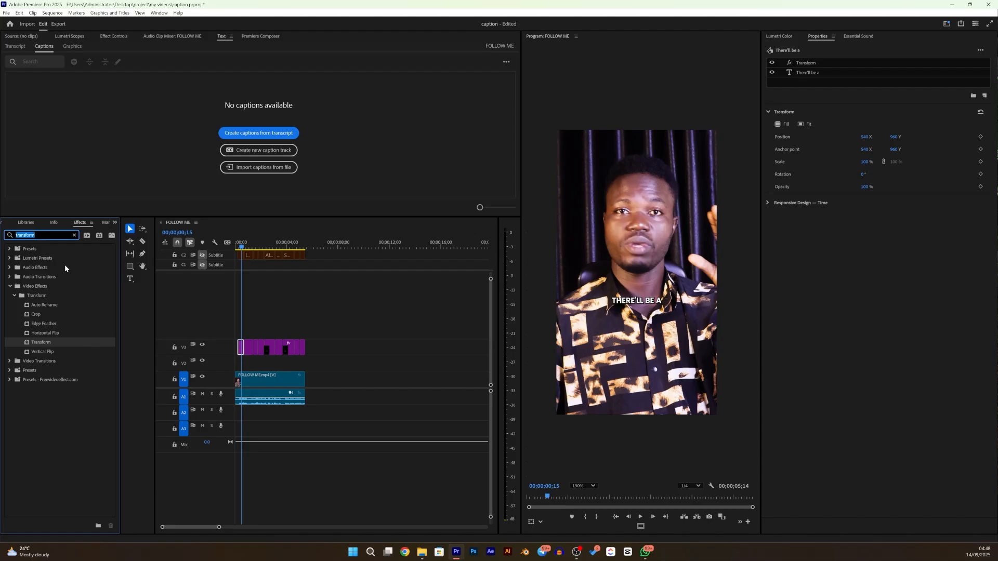
key(shift+5)
drag(101, 216, 89, 274)
drag(85, 302, 85, 312)
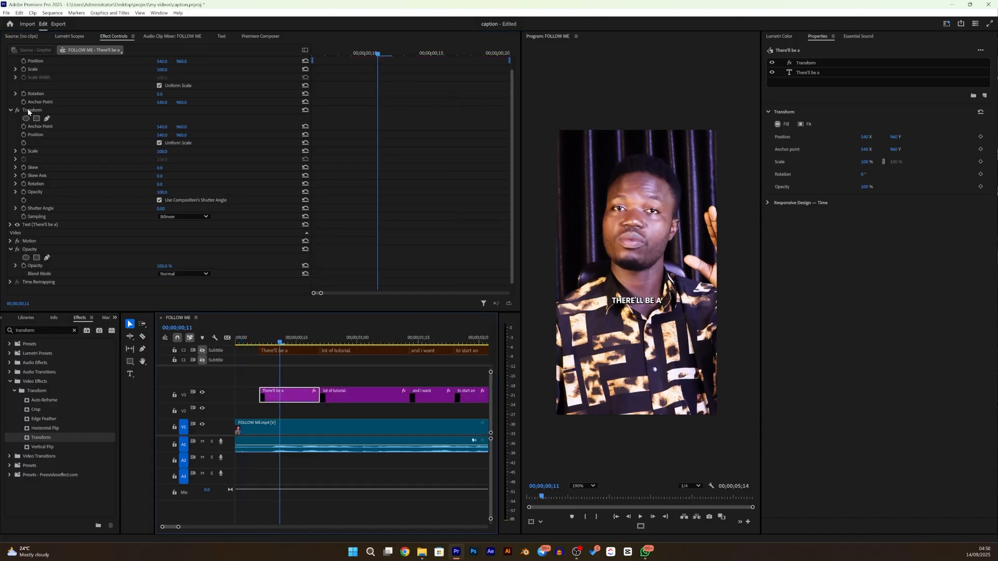
- Add a rectangular opacity mask at the first caption's first frame and shrink it to a narrow vertical strip left of the text
click(28, 110)
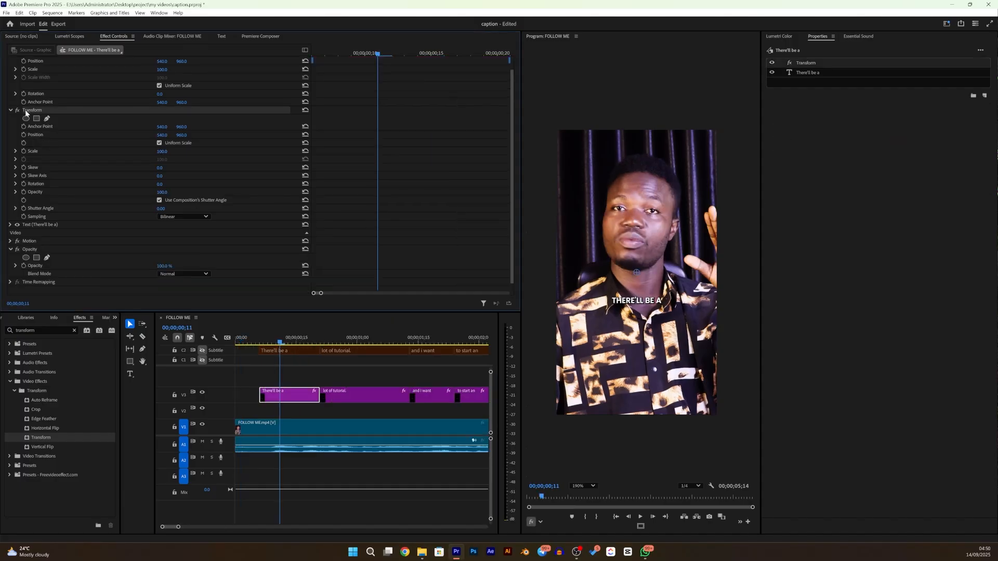
click(11, 110)
key(Up)
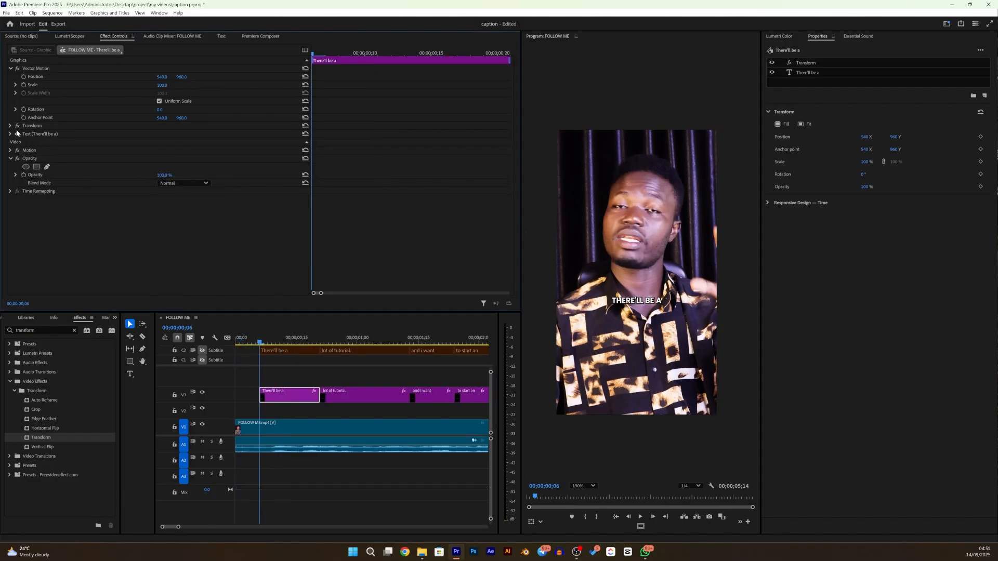
click(35, 167)
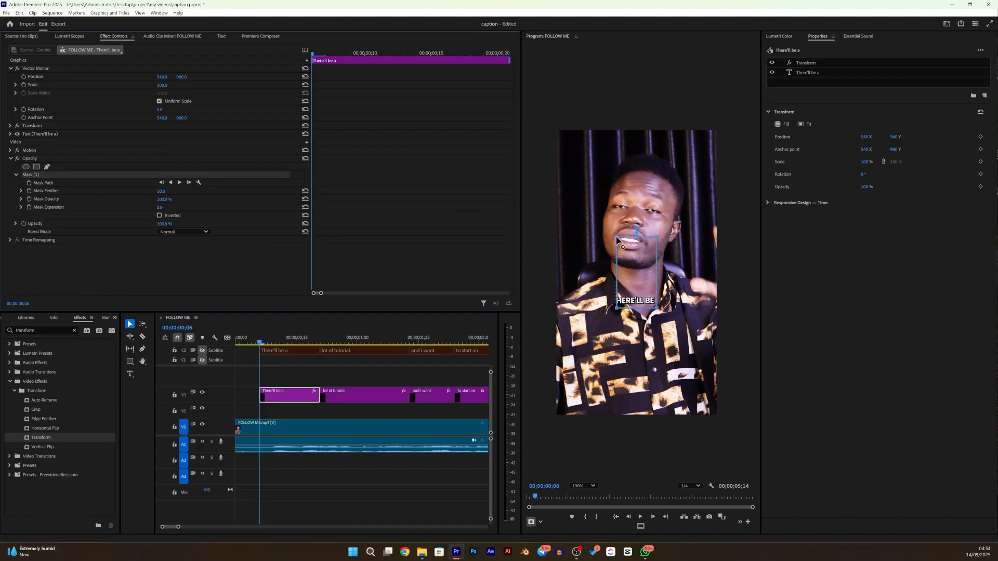
drag(616, 238, 596, 309)
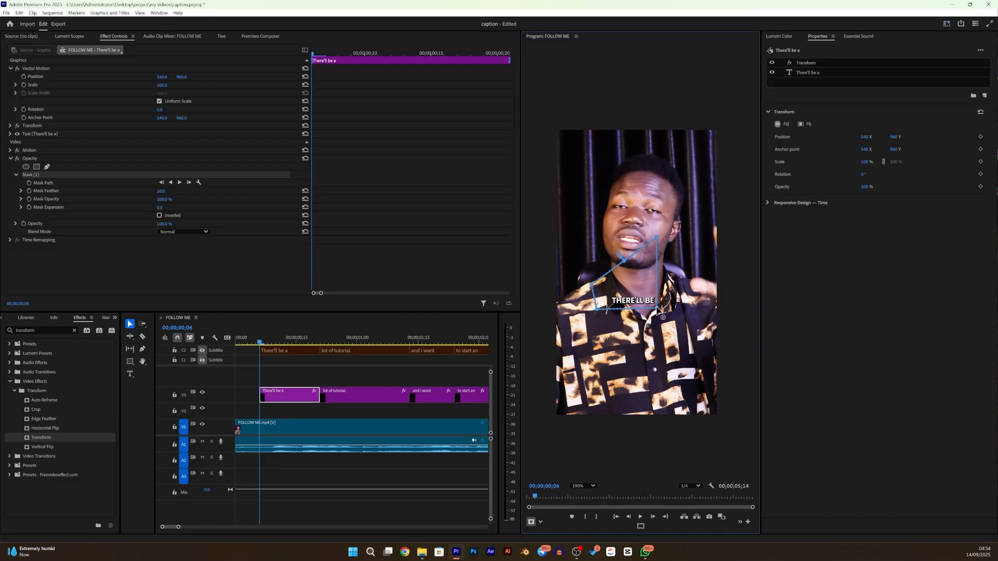
drag(593, 313, 592, 314)
drag(641, 316, 598, 315)
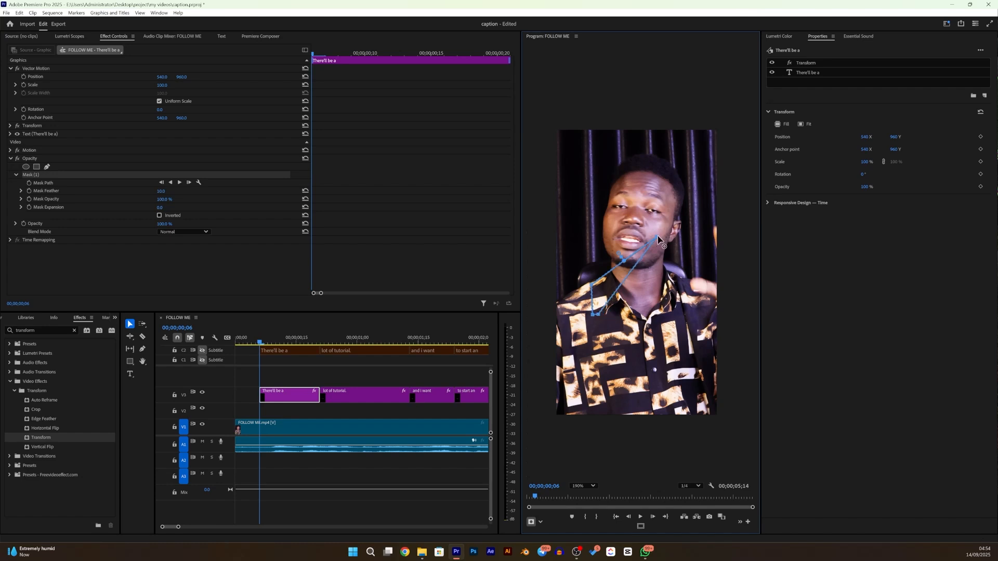
drag(638, 255, 599, 284)
- Keyframe the mask path at the caption's start, and at 00;00;00;20 widen the mask to cover the whole text
click(29, 183)
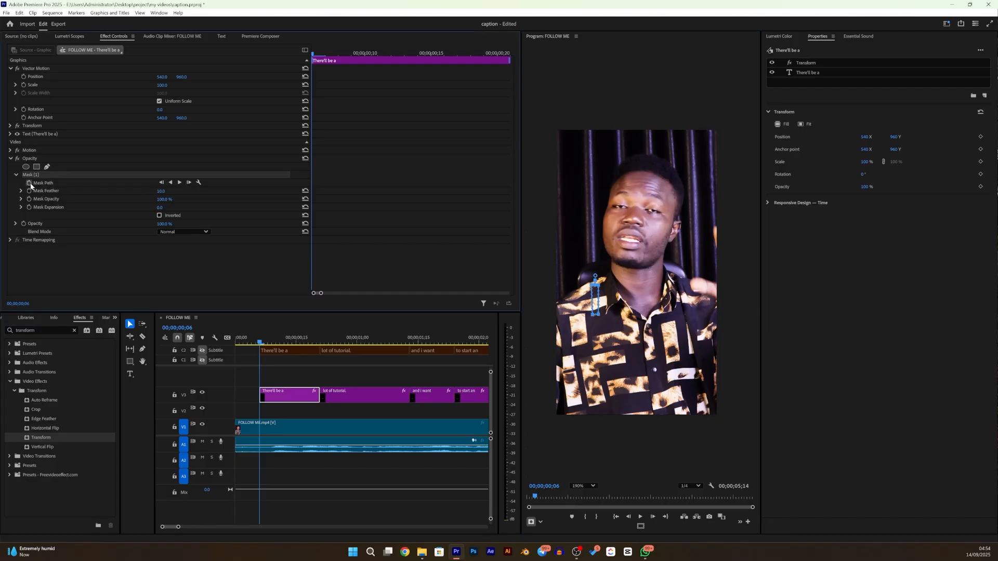
click(60, 177)
drag(312, 54, 513, 82)
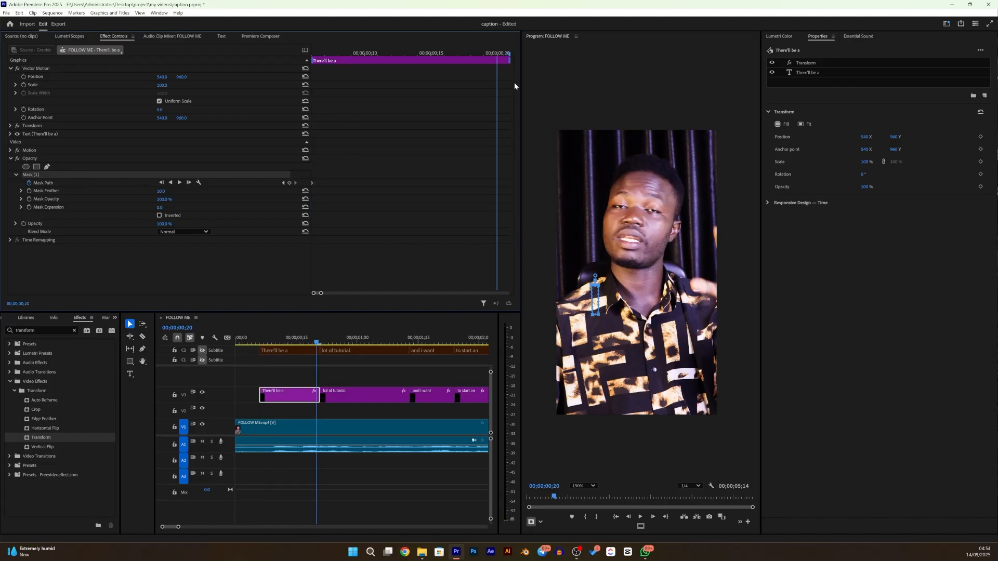
key(Right)
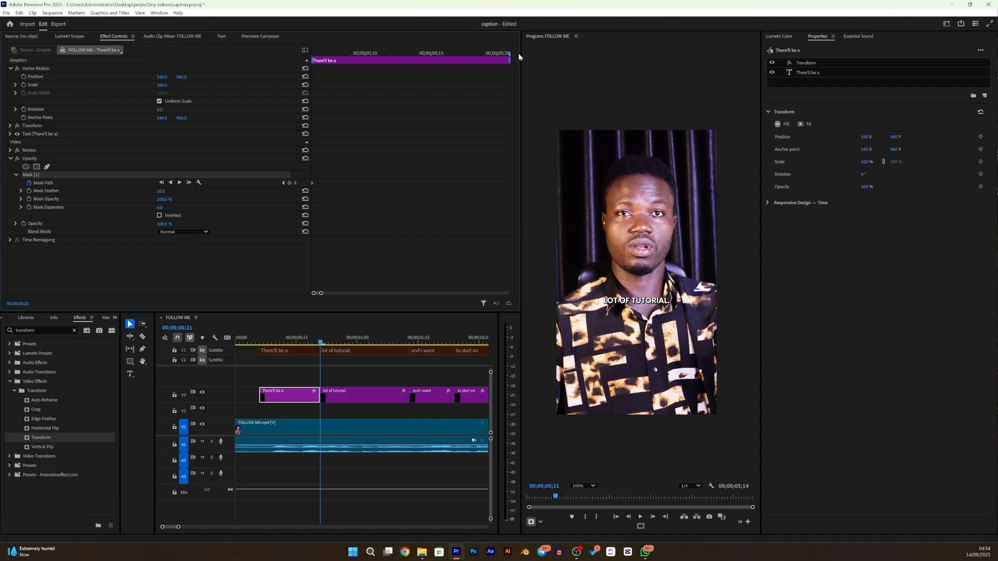
click(317, 343)
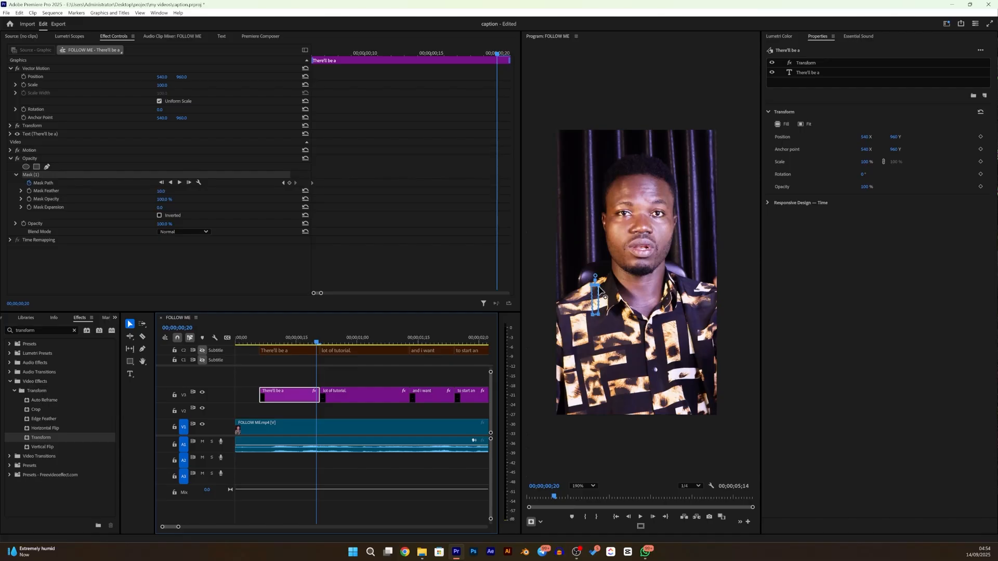
mouse_move(670, 284)
mouse_down()
mouse_move(692, 279)
mouse_move(677, 288)
mouse_up()
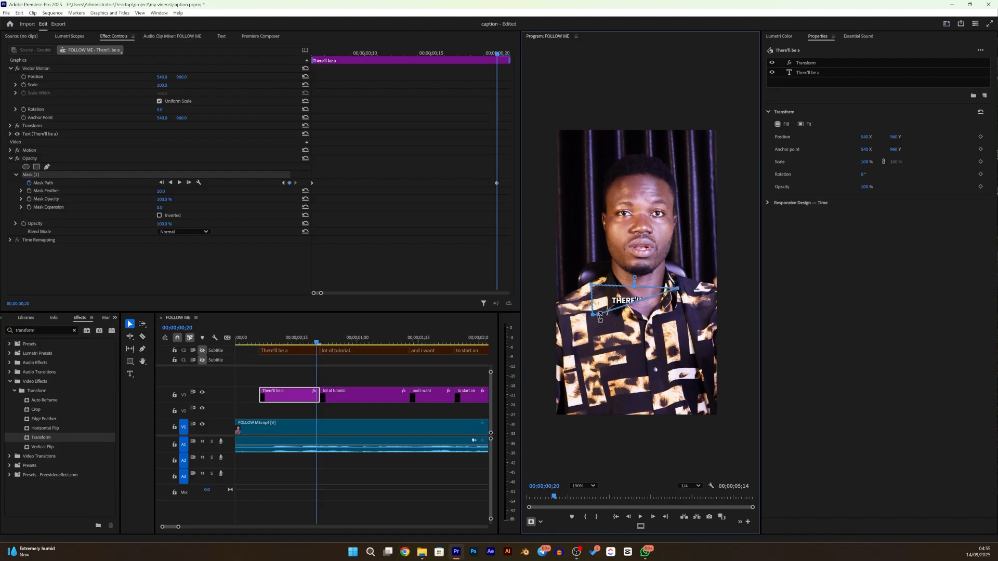
drag(599, 315, 679, 315)
- Set the caption's mask feather to 100 and scrub back to preview the text reveal
click(161, 191)
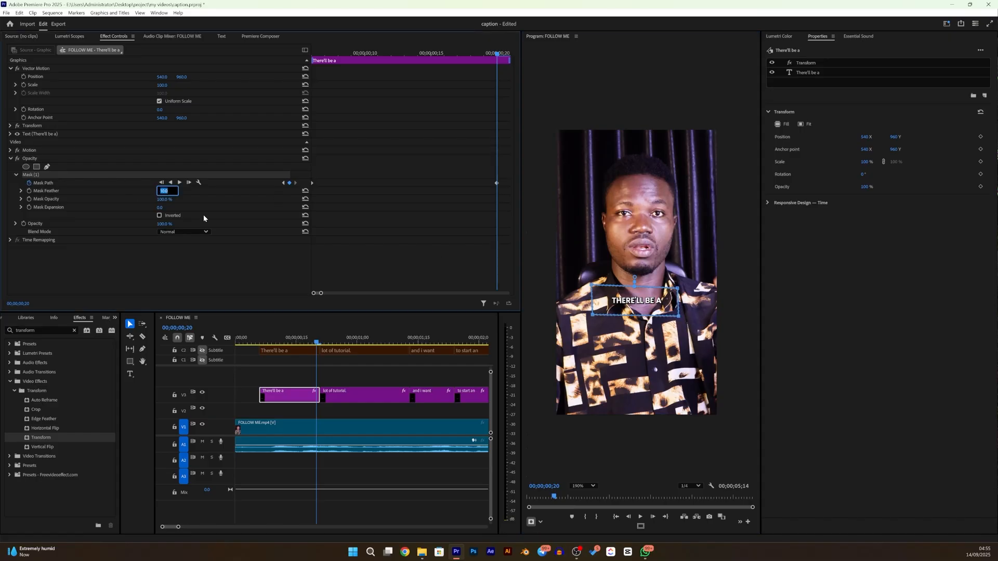
text(590)
click(161, 191)
text(100)
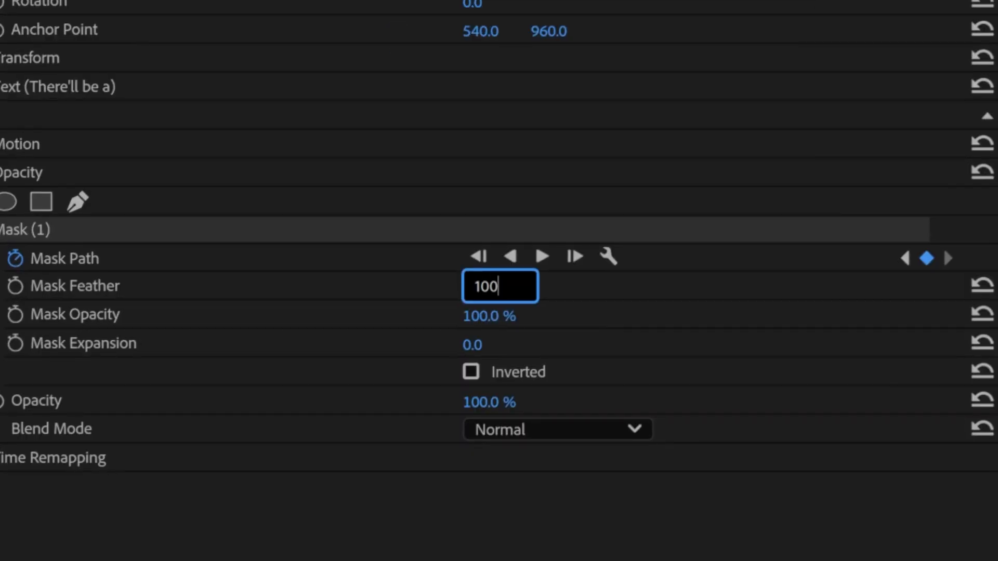
key(Return)
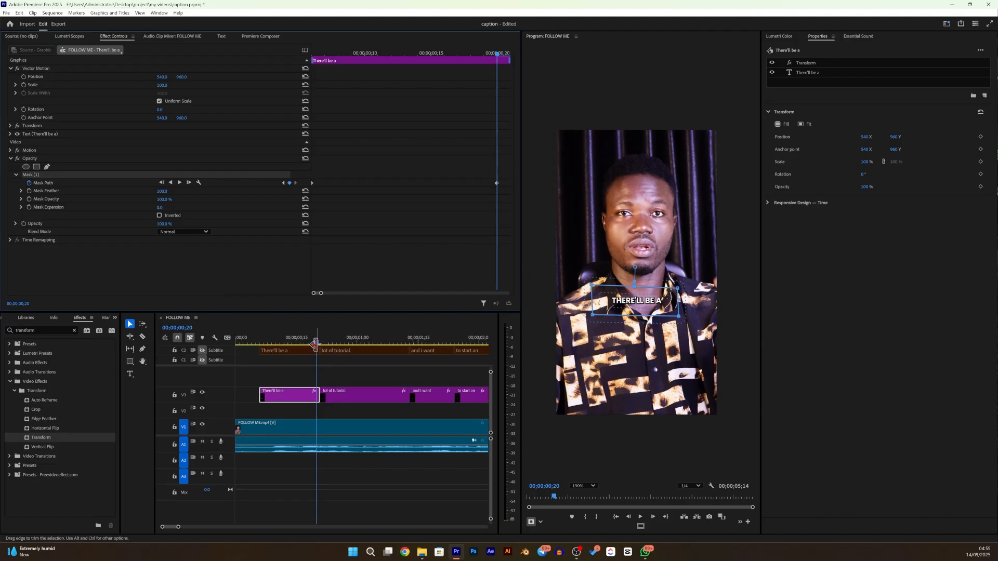
mouse_move(318, 343)
mouse_down()
mouse_move(263, 351)
mouse_move(333, 325)
mouse_move(311, 345)
mouse_up()
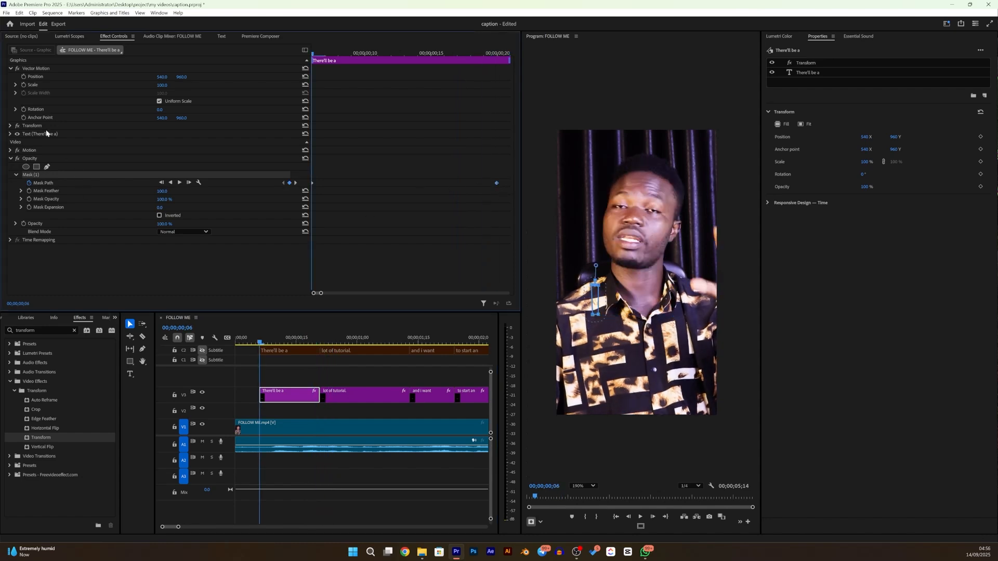
- Keyframe the Transform effect's Position from Y 982 at the caption's start to Y 960 at 00;00;00;20
click(10, 126)
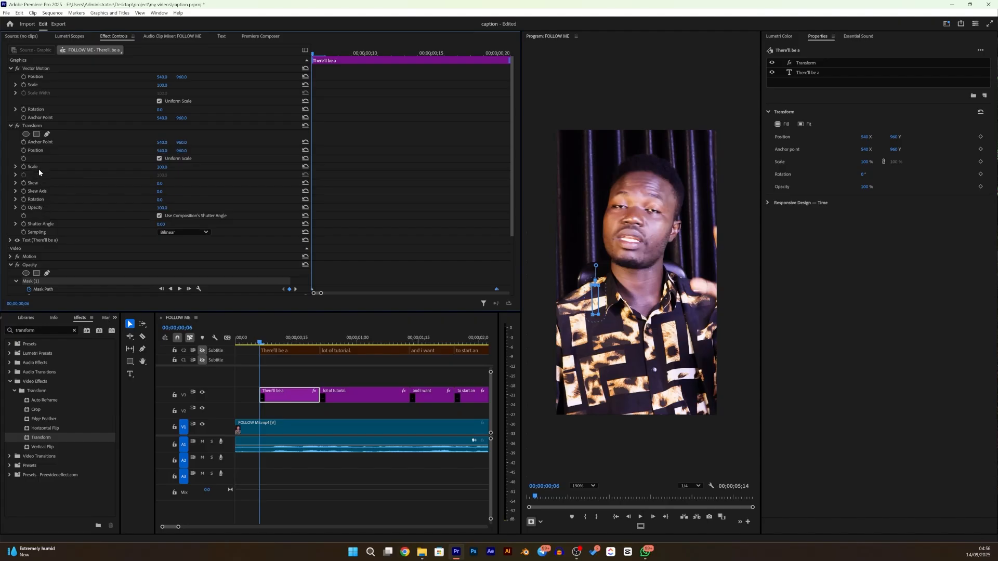
click(33, 151)
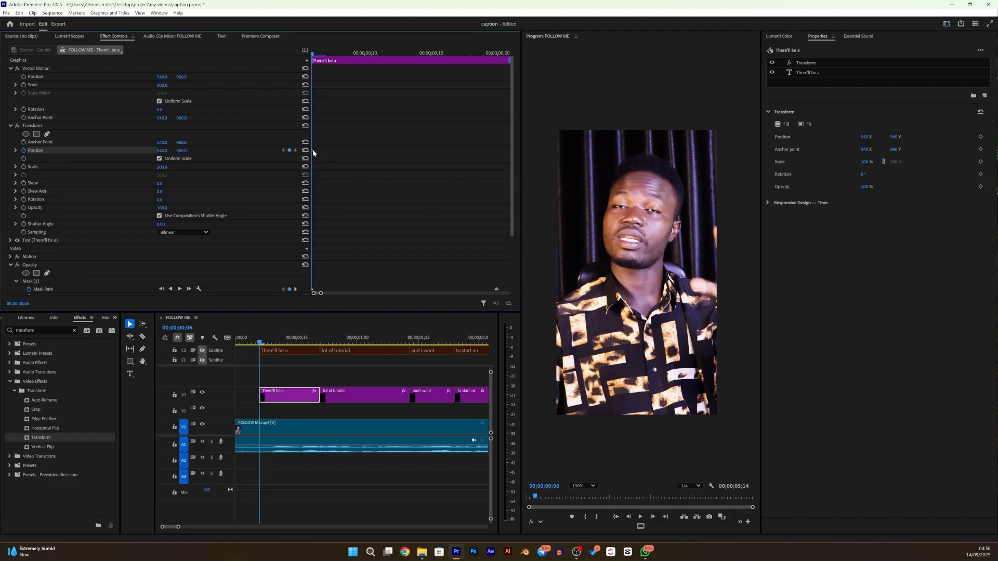
drag(312, 151, 504, 156)
drag(506, 150, 497, 152)
drag(312, 55, 393, 71)
mouse_move(185, 156)
mouse_down()
mouse_move(204, 156)
mouse_move(196, 151)
mouse_up()
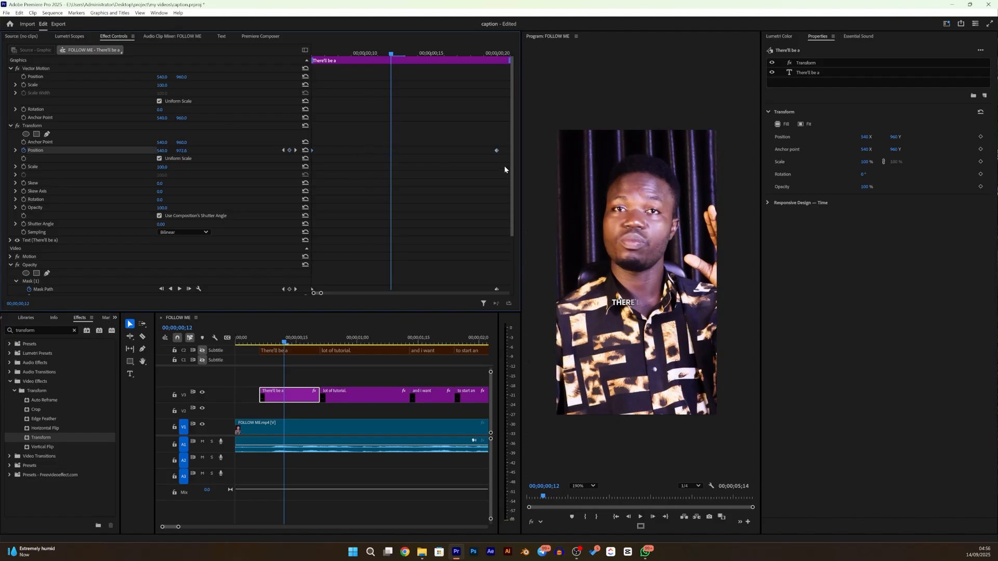
- Apply Ease In temporal interpolation to both Transform Position keyframes
drag(503, 162, 289, 127)
right_click(312, 151)
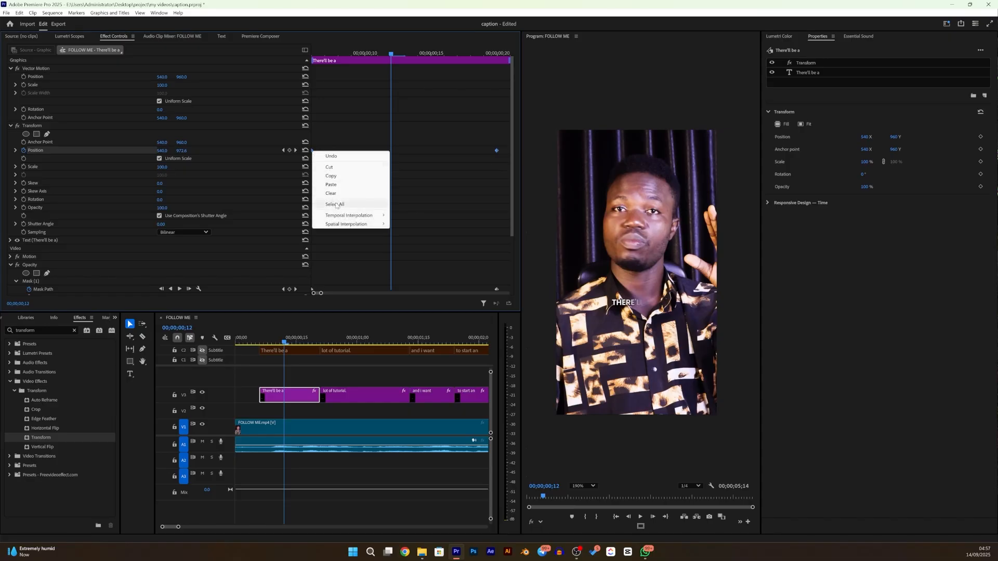
mouse_move(347, 218)
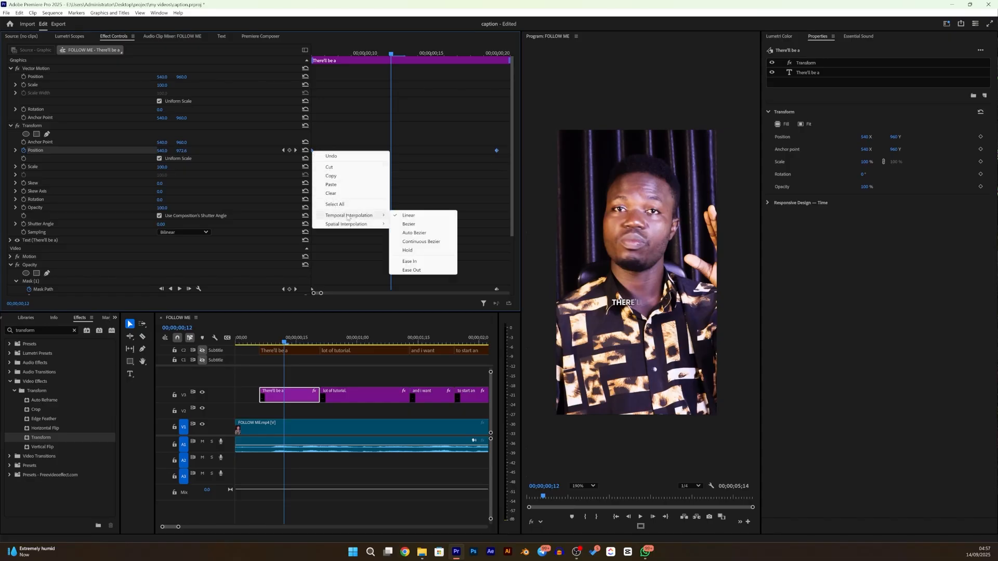
click(410, 262)
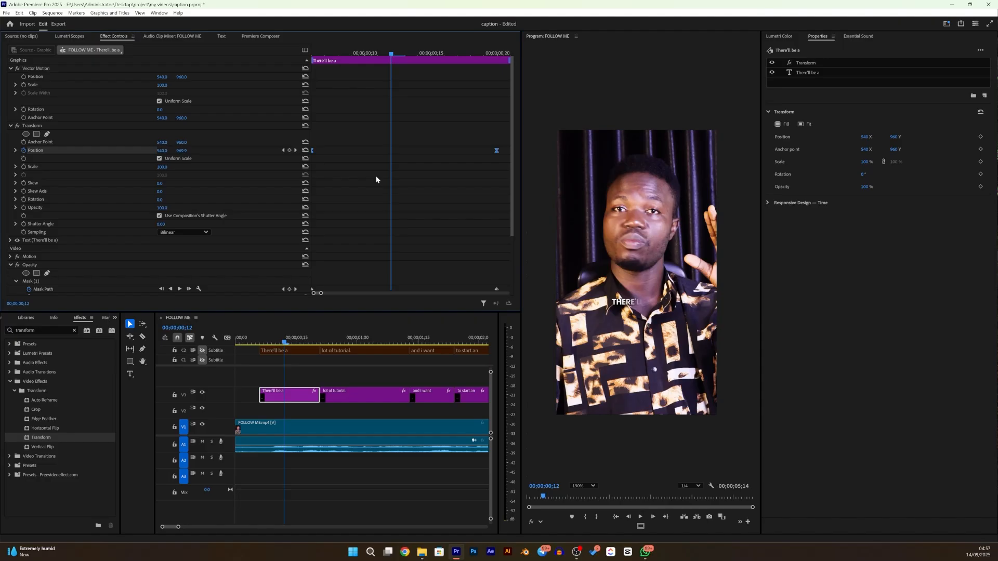
- Reshape the Position velocity curve into a fast start with a long slowdown, and play the caption from its start
click(16, 151)
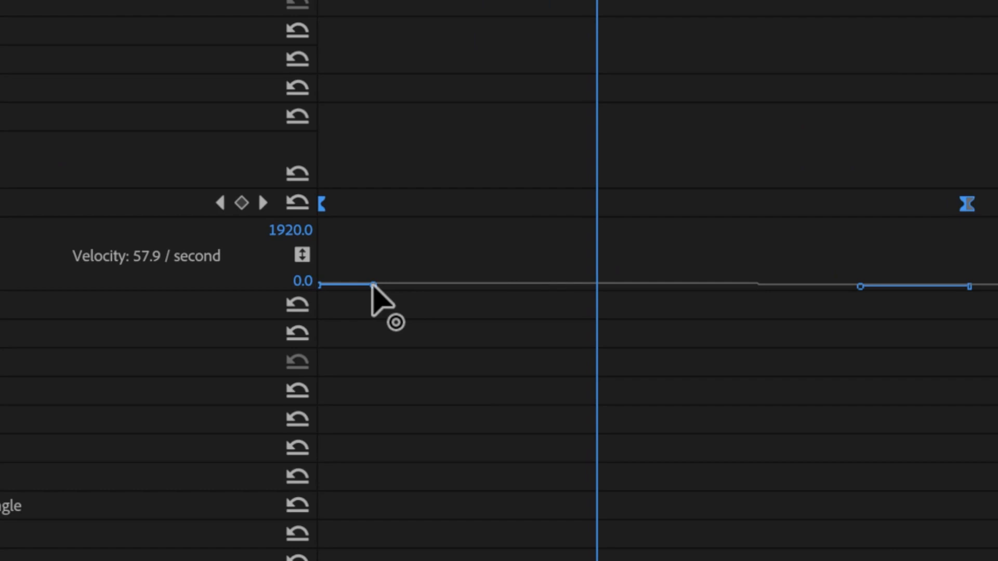
mouse_move(373, 286)
mouse_down()
mouse_move(404, 291)
mouse_move(385, 291)
mouse_up()
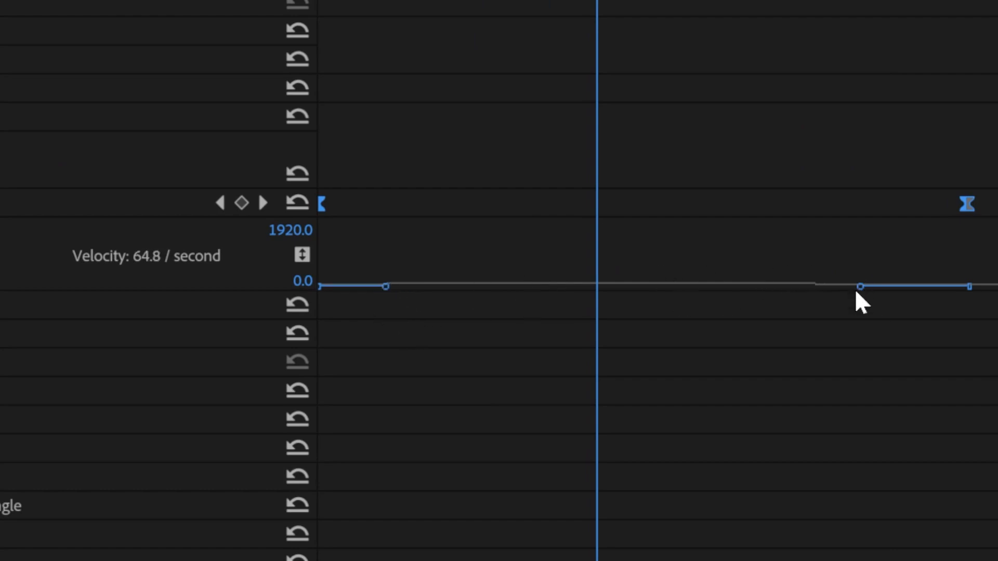
drag(861, 288, 514, 292)
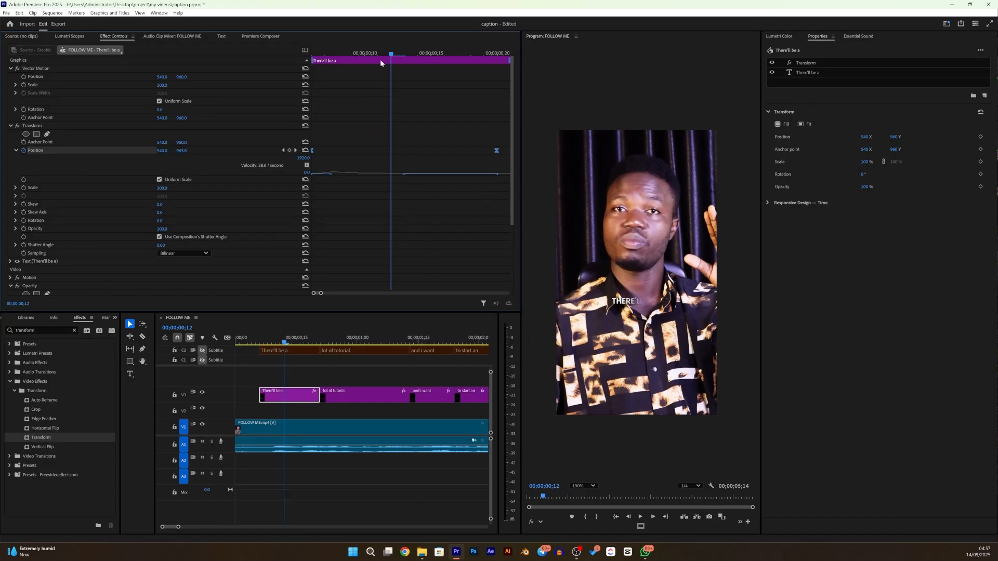
drag(373, 58, 298, 60)
key(space)
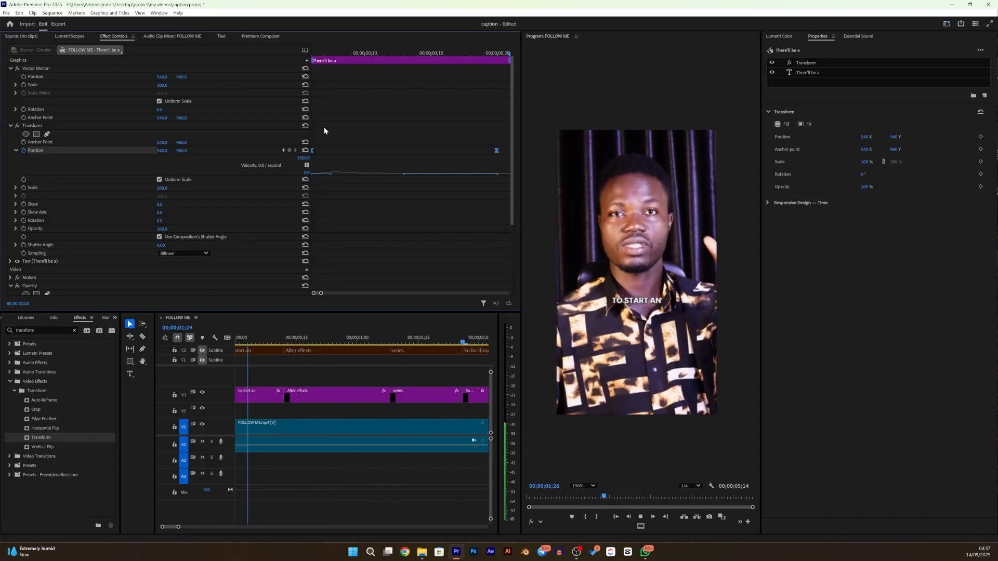
key(space)
- Set the Transform Position's Y value to 1091 on the keyframe at the first caption's start
scroll(298, 374, up, 5)
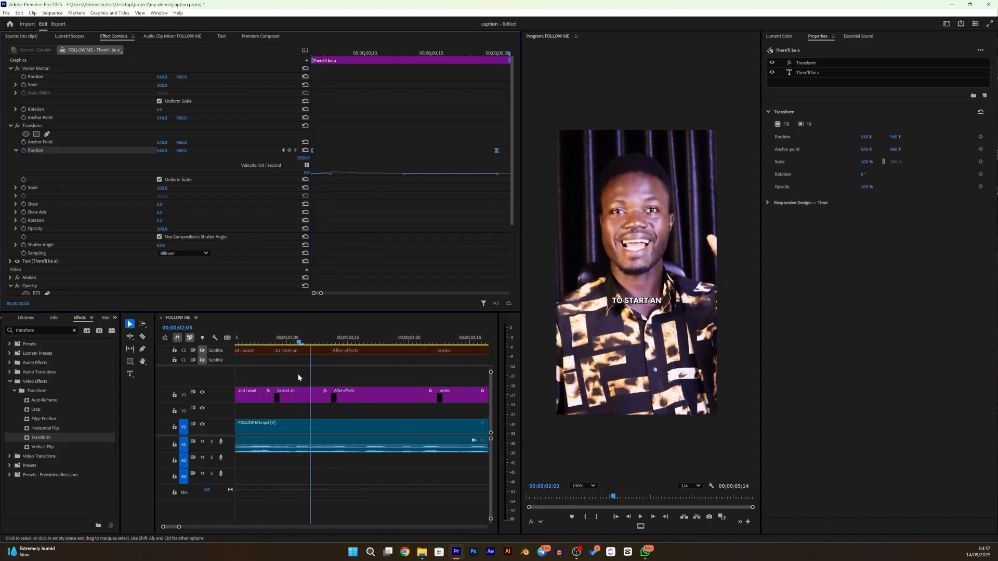
scroll(299, 375, up, 2)
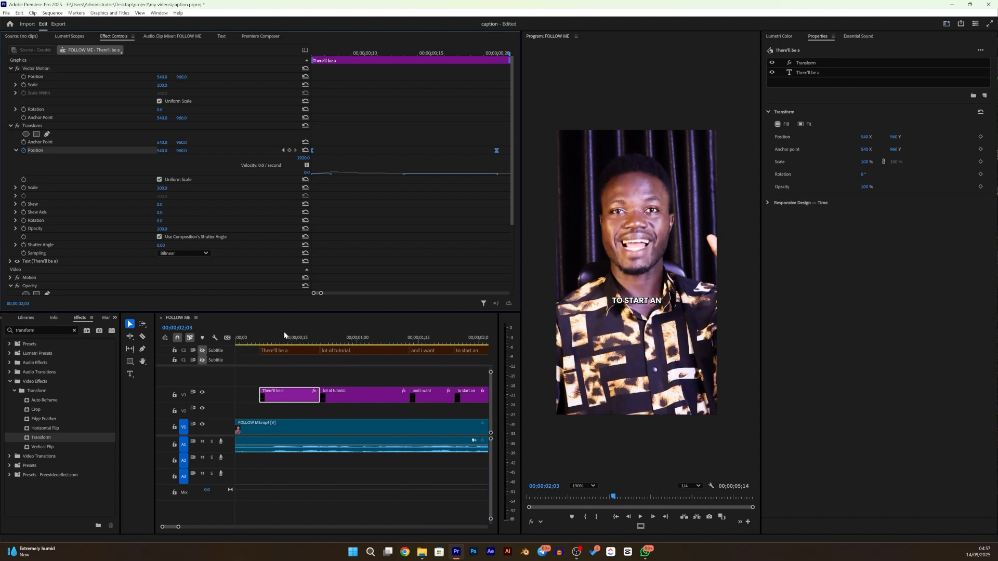
click(259, 343)
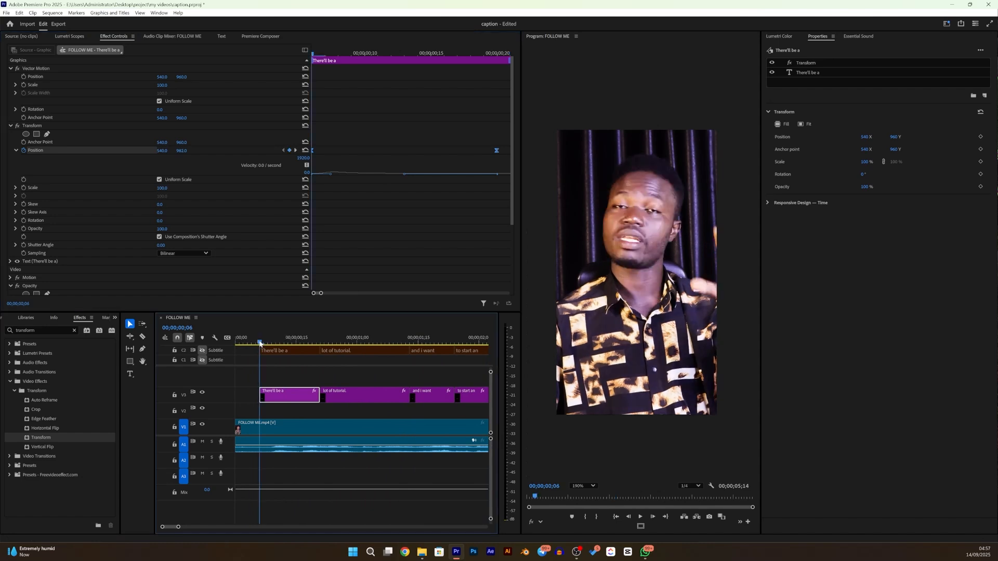
click(266, 343)
mouse_move(266, 343)
mouse_down()
mouse_move(319, 315)
mouse_move(242, 345)
mouse_move(313, 320)
mouse_move(256, 348)
mouse_up()
click(260, 343)
drag(181, 150, 249, 150)
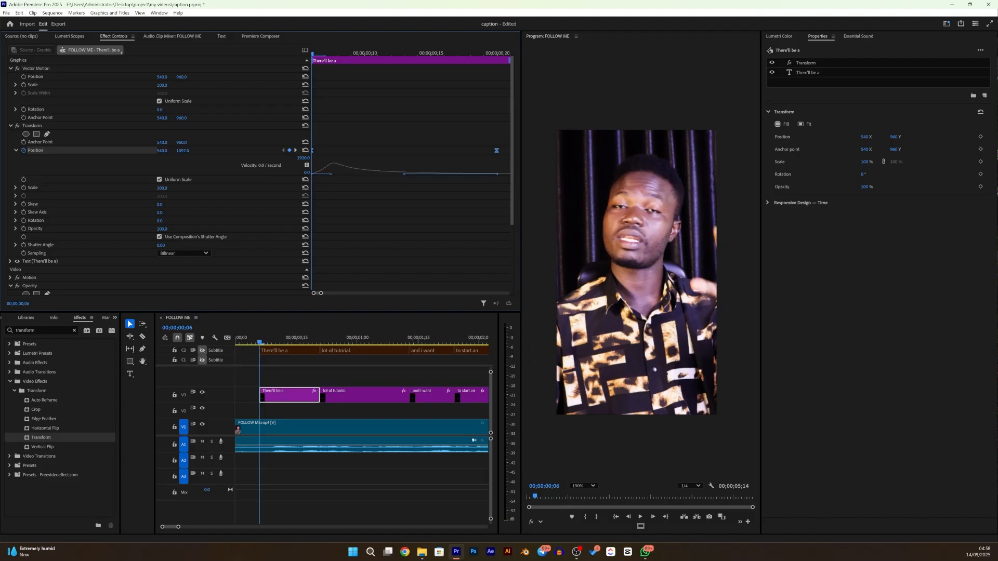
- Play the first captions from just before their start and return the playhead to the start of the first caption
mouse_move(261, 342)
mouse_down()
mouse_move(313, 326)
mouse_move(236, 339)
mouse_move(253, 339)
mouse_up()
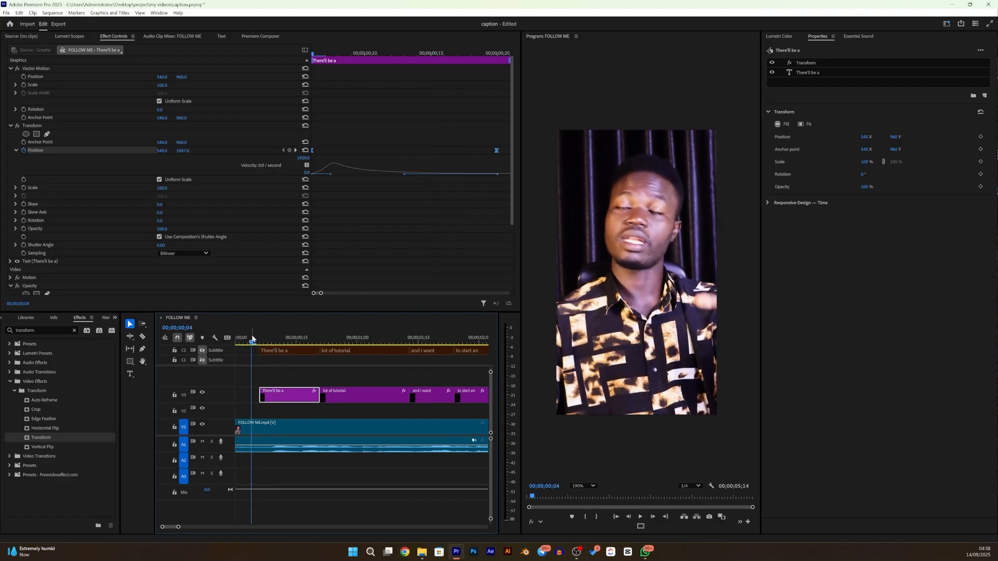
key(space)
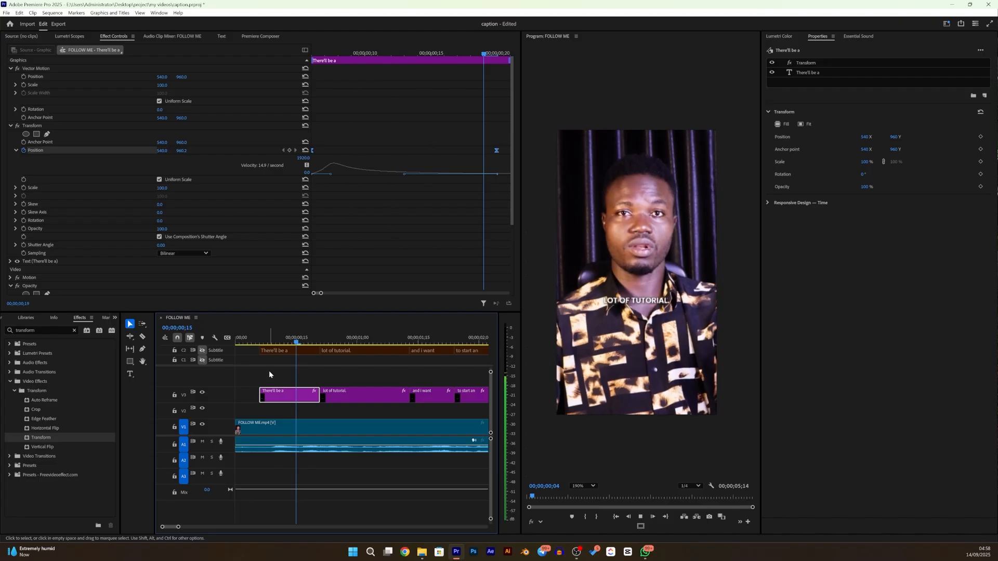
key(space)
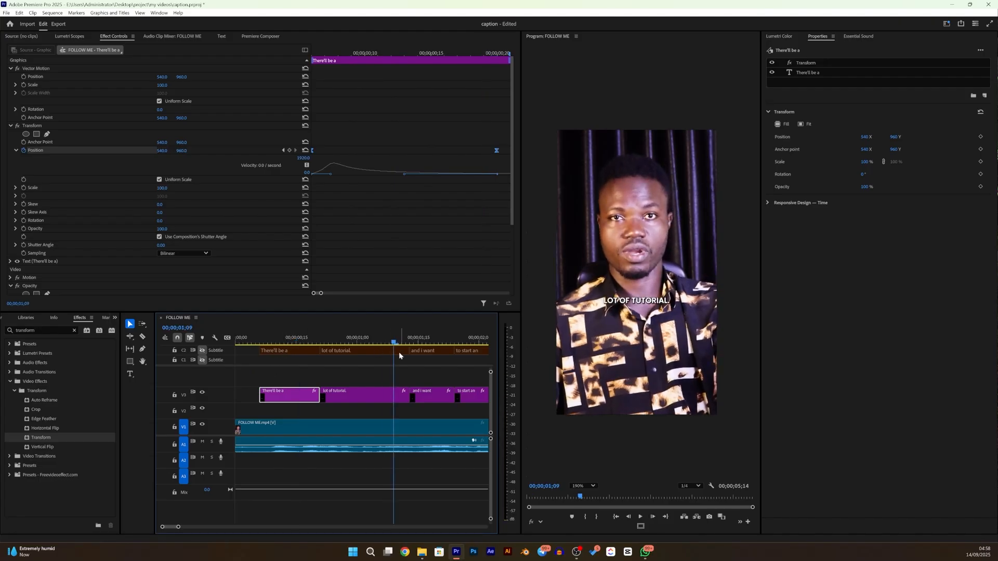
drag(394, 344, 262, 387)
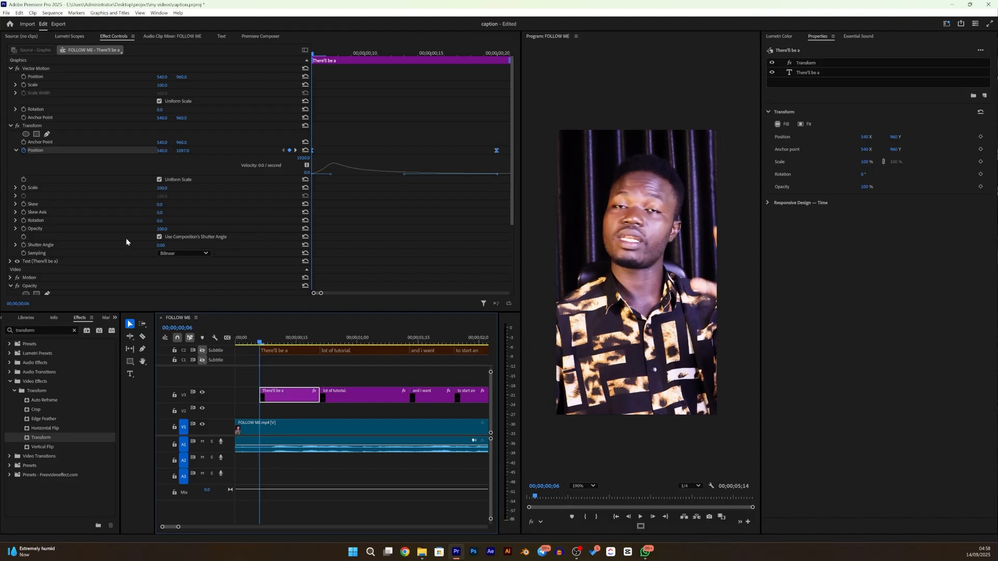
- Collapse the first caption's Vector Motion, Transform and Opacity properties, and select its Transform and Opacity effects together
scroll(125, 109, down, 3)
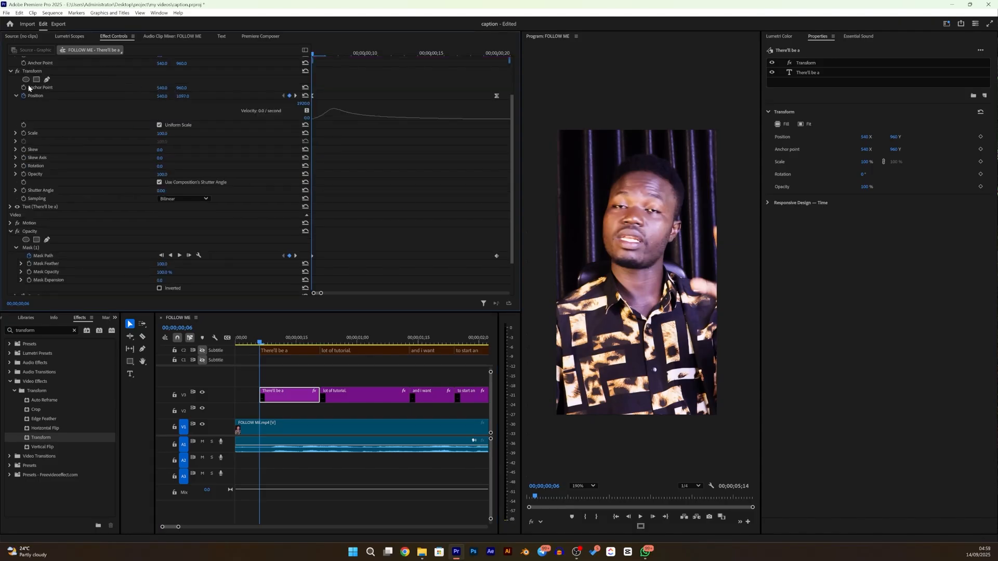
click(11, 71)
click(11, 69)
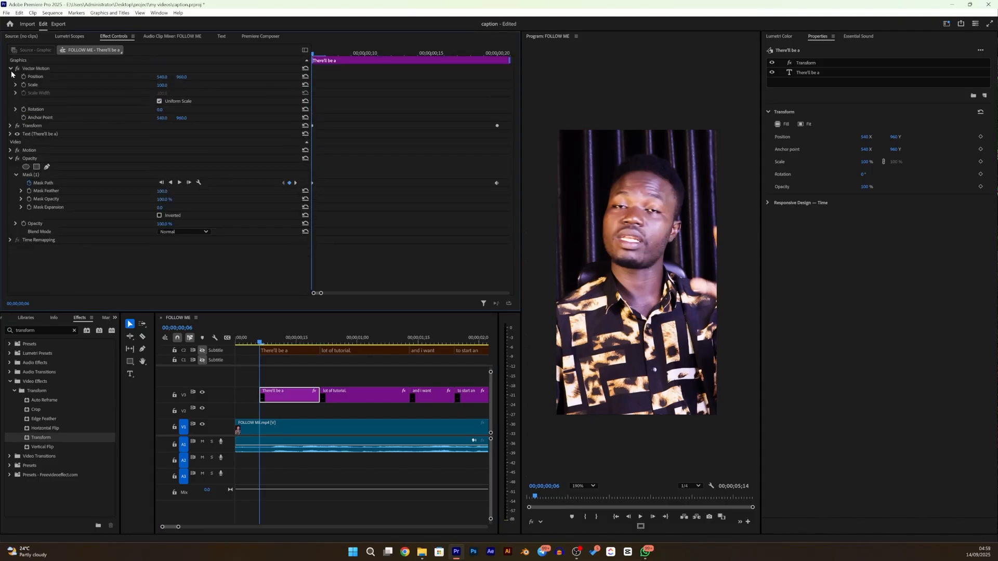
click(11, 69)
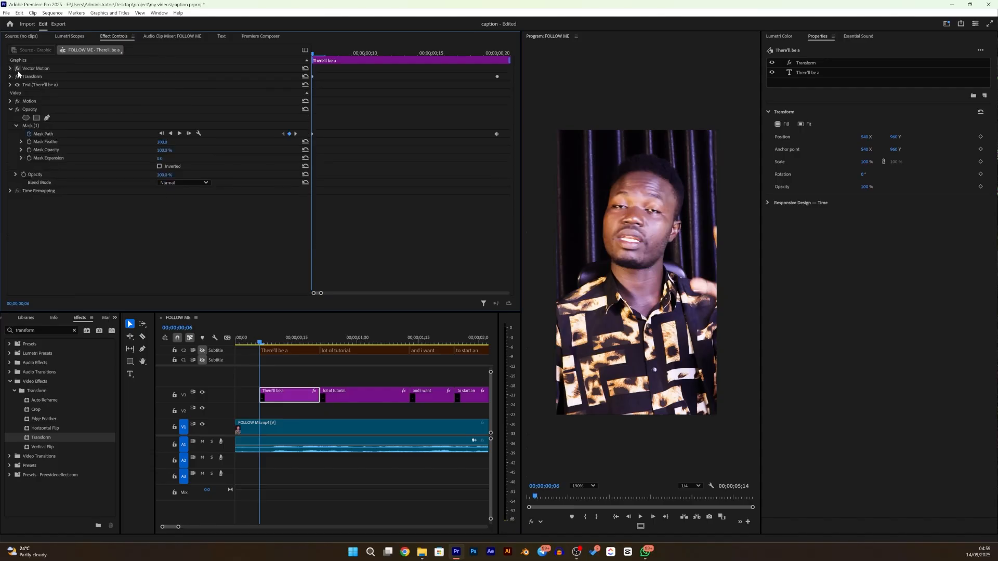
click(38, 76)
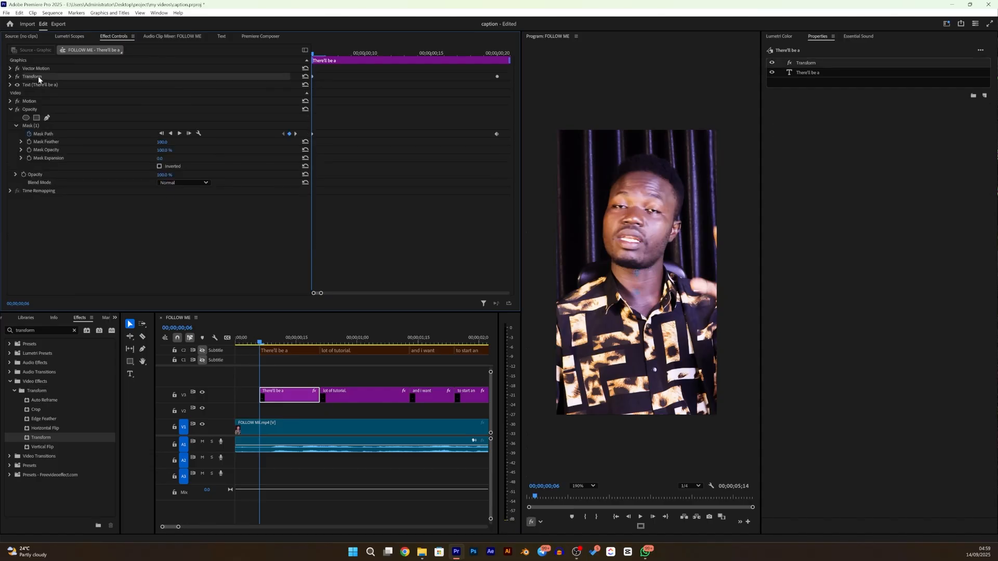
click(10, 101)
click(10, 102)
click(11, 109)
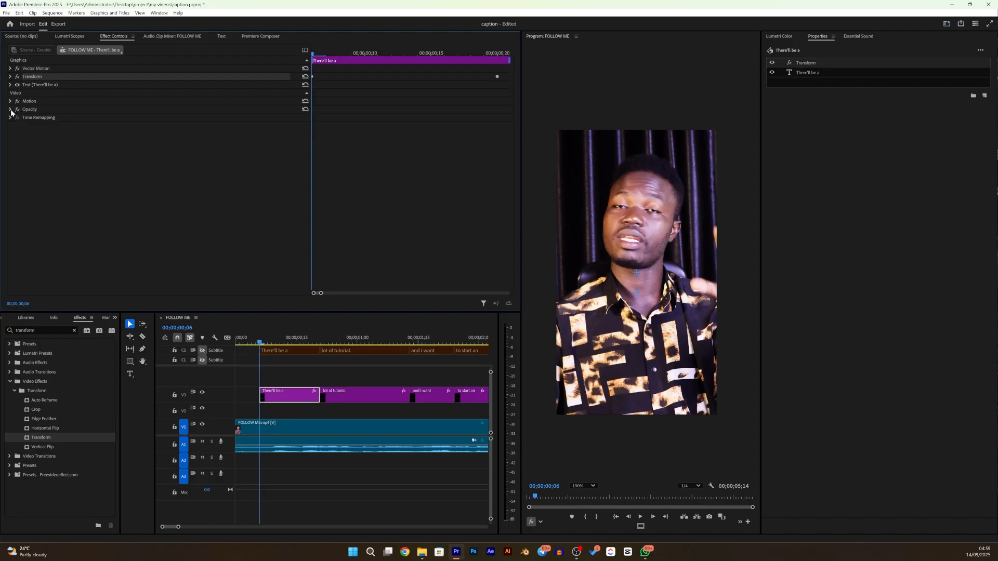
click(11, 110)
click(10, 110)
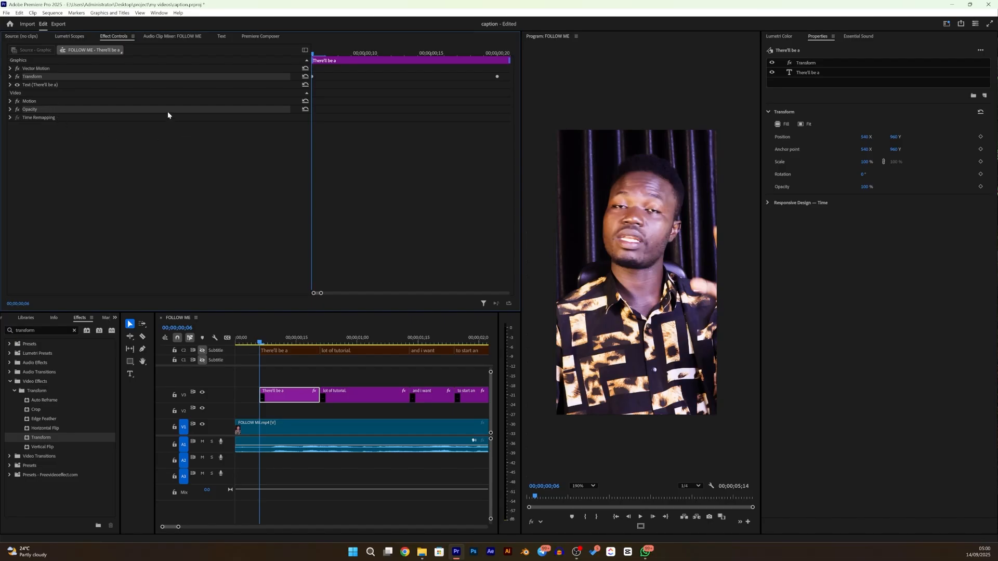
- Save the selected Transform and Opacity effects as a Scale-type preset named "slip up and opacity caption"
right_click(82, 110)
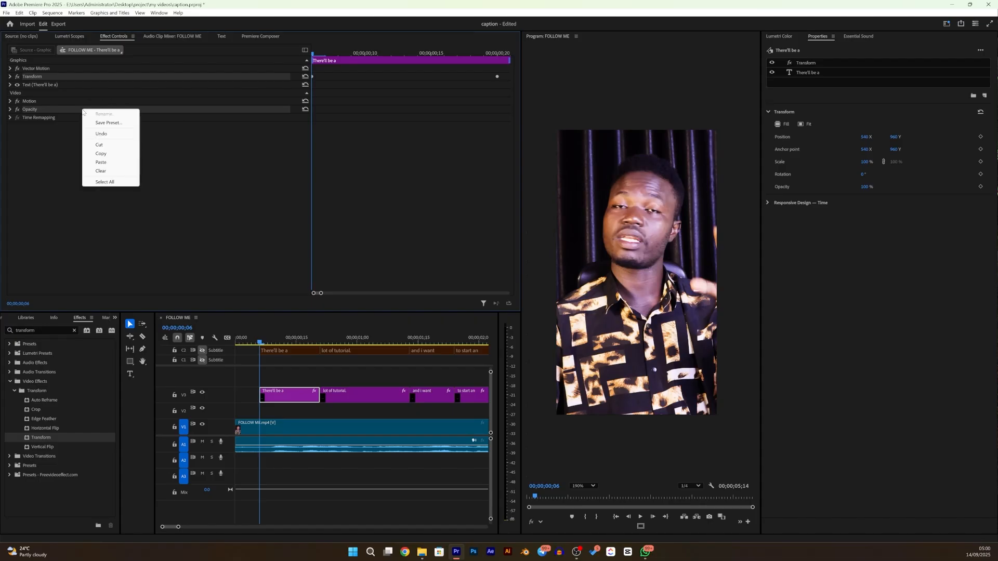
click(109, 123)
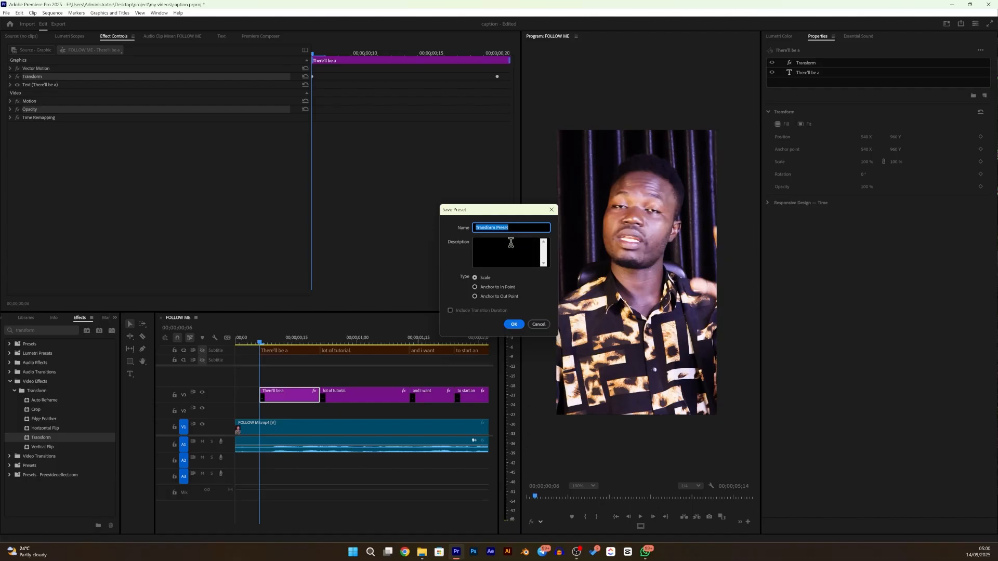
text(slip up and opacity caption)
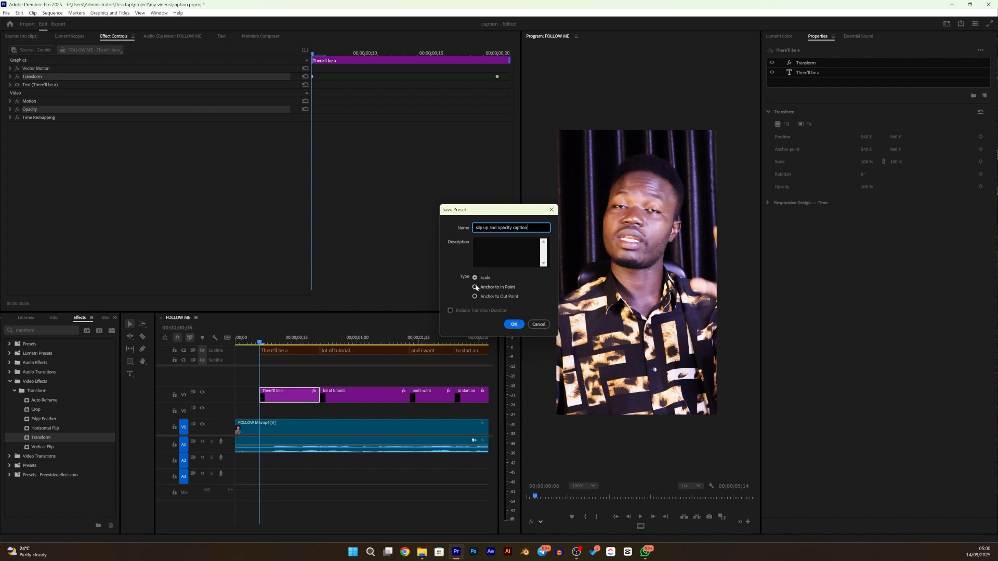
drag(499, 212, 217, 152)
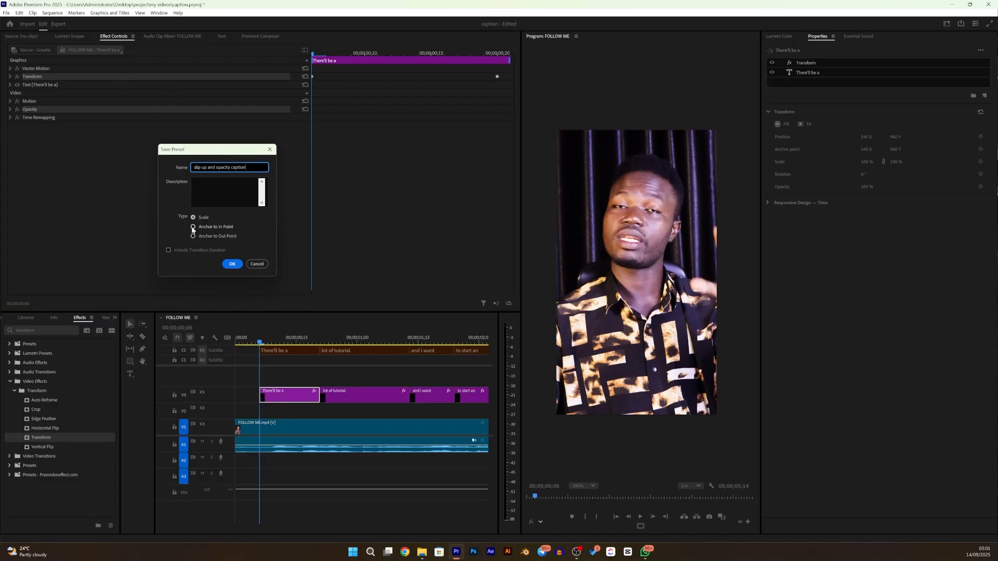
click(232, 265)
click(233, 266)
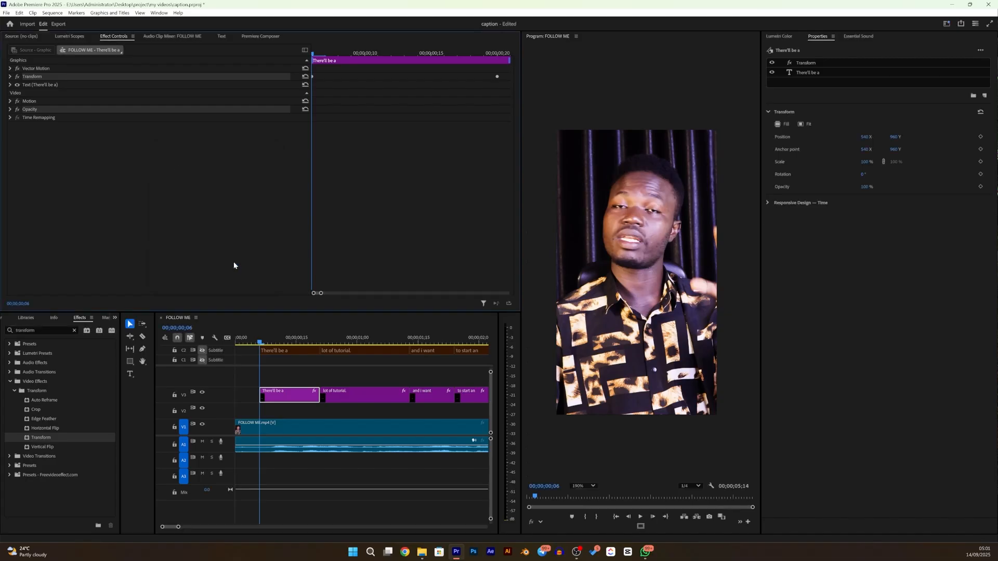
- Select all caption clips on V3 from "lot of tutorial." to the last one, leaving out the first caption
drag(260, 345, 329, 330)
click(331, 398)
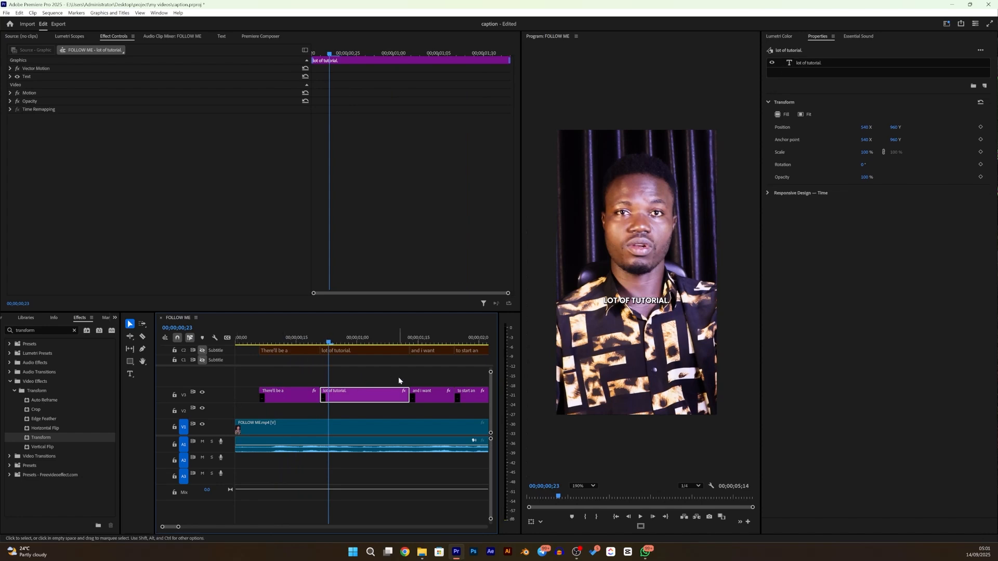
scroll(405, 378, down, 3)
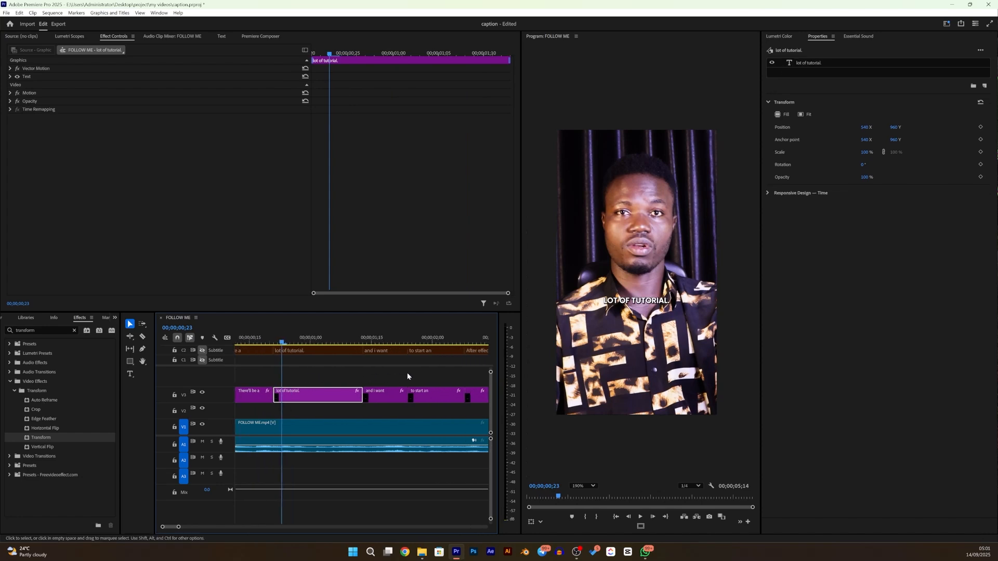
scroll(407, 376, down, 5)
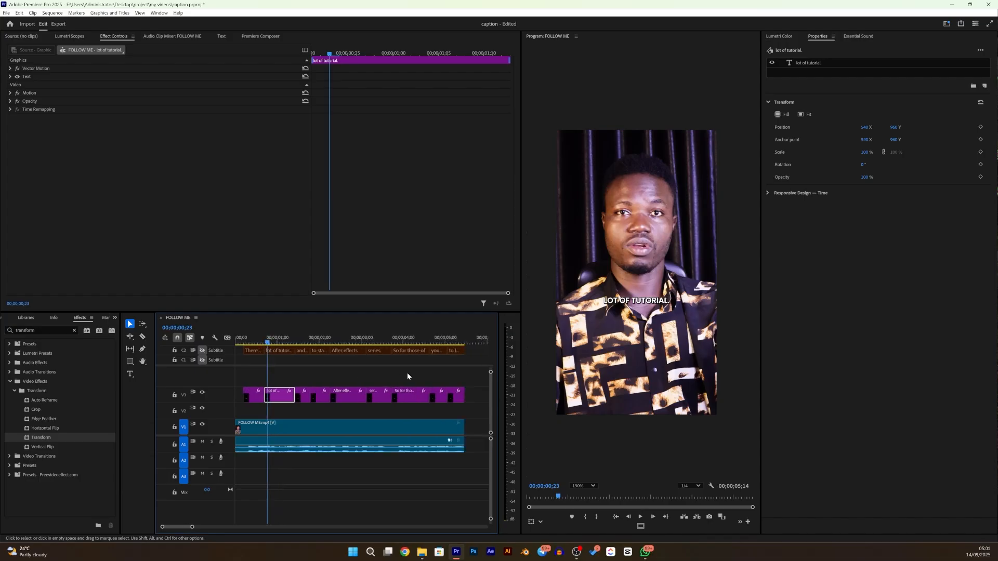
scroll(407, 376, down, 3)
drag(401, 398, 181, 377)
- Find the saved "slip up and opacity caption" preset in the effects and rename it "slide up and opacity caption animation"
click(34, 330)
text(slid)
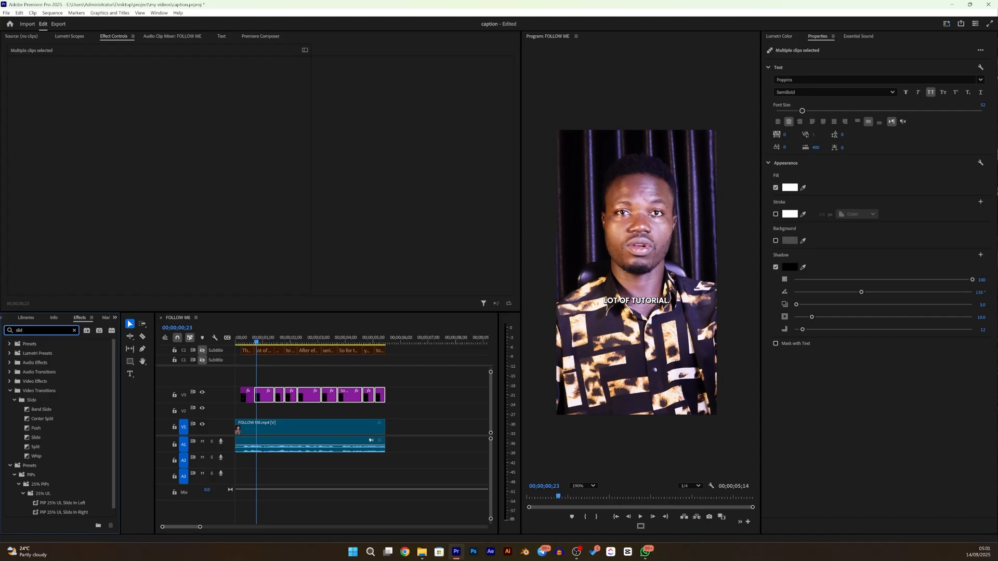
text(e u)
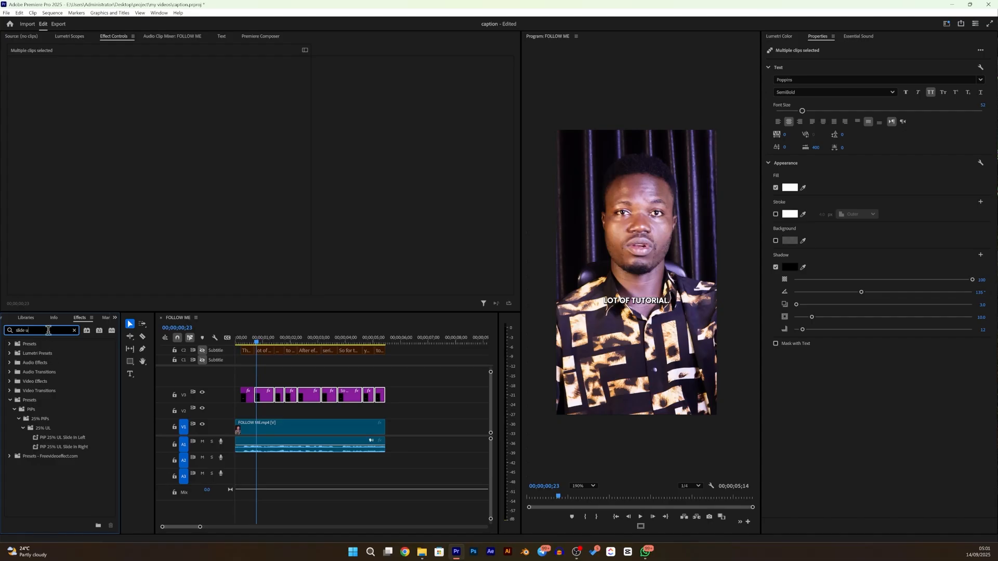
key(BackSpace)
key(BackSpace)
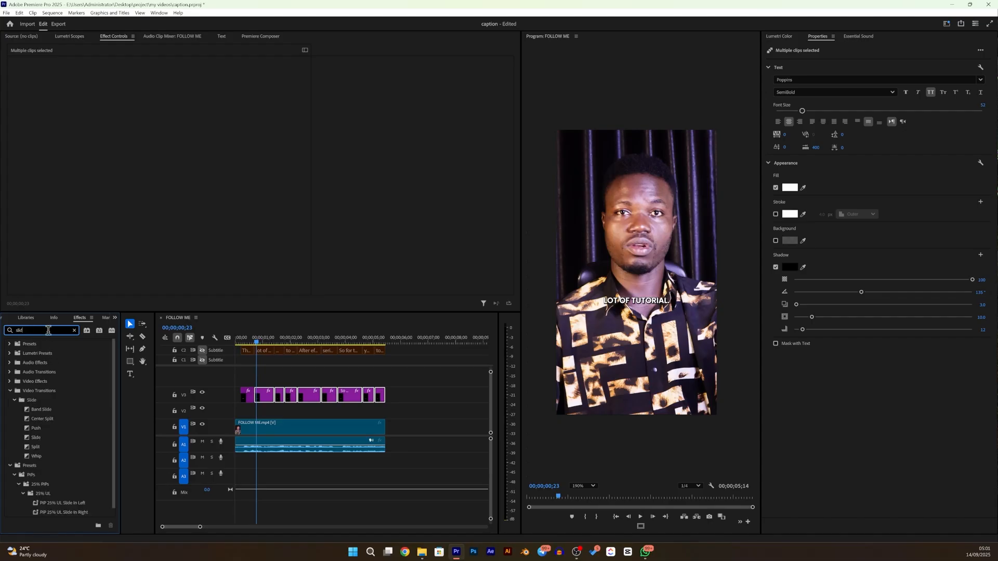
key(BackSpace)
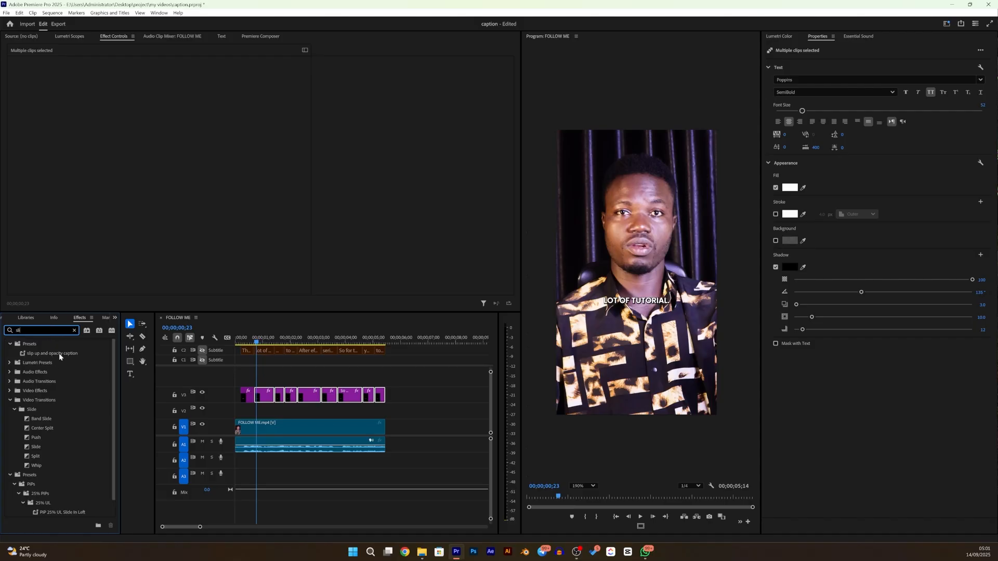
click(58, 353)
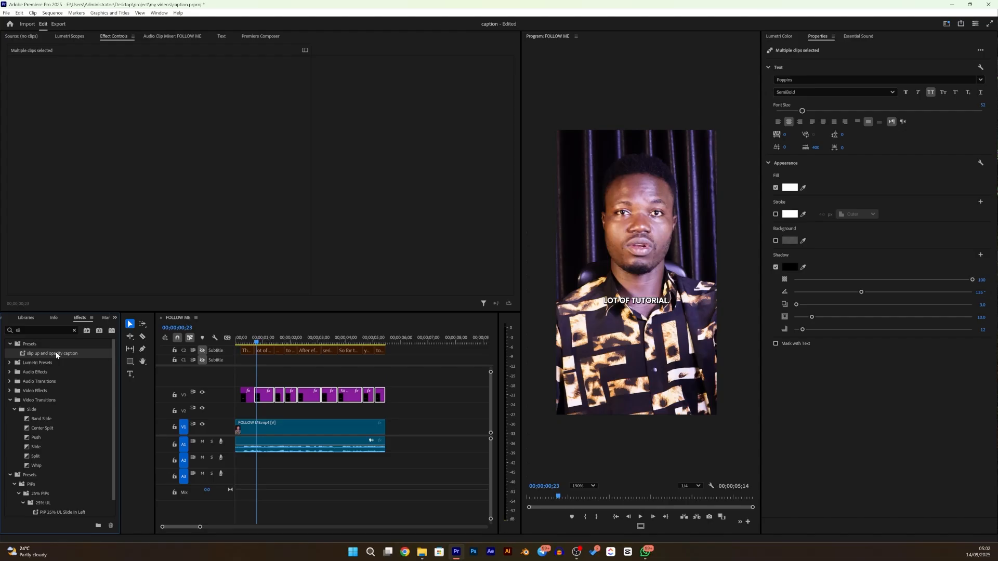
click(31, 354)
key(BackSpace)
text(slide up and)
text(ca)
key(Return)
- Apply the "slide up and opacity caption animation" preset to the selected captions and play the sequence from the first caption
drag(36, 357, 263, 395)
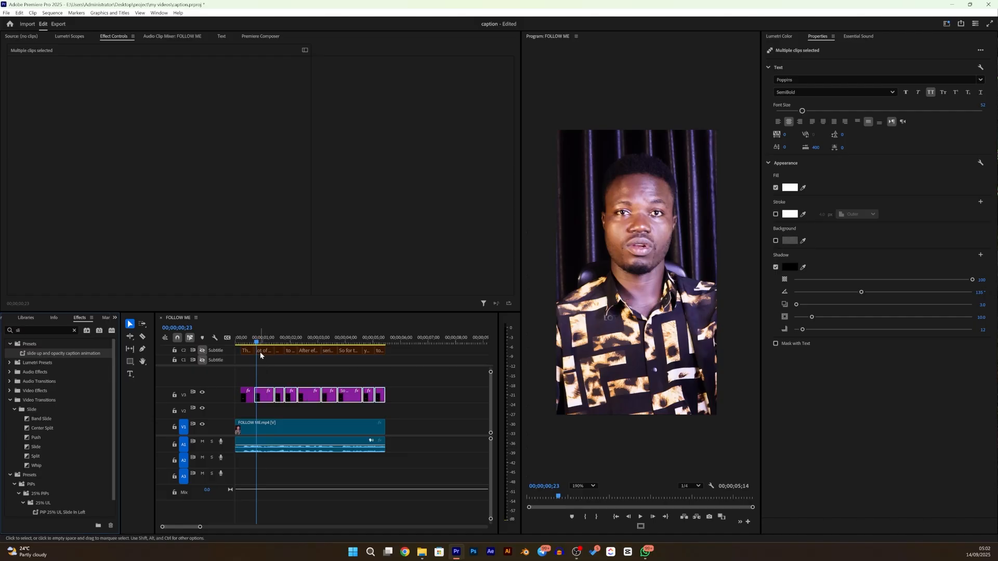
drag(256, 344, 242, 365)
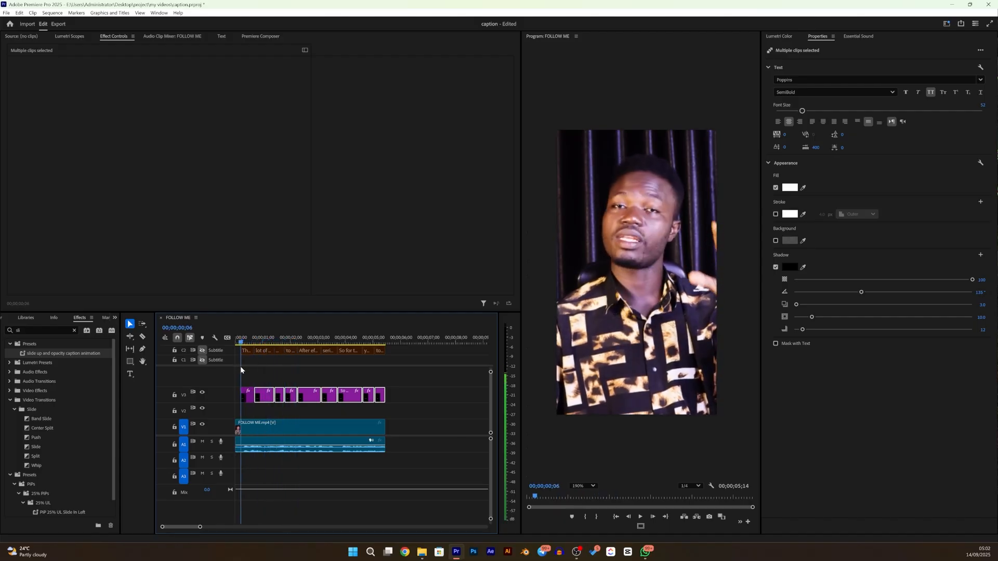
key(space)
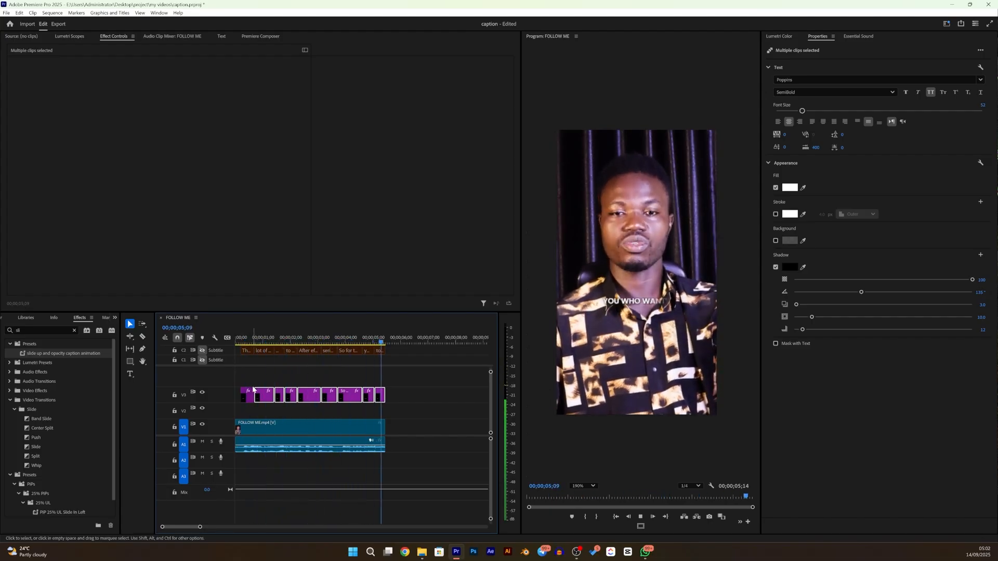
key(space)
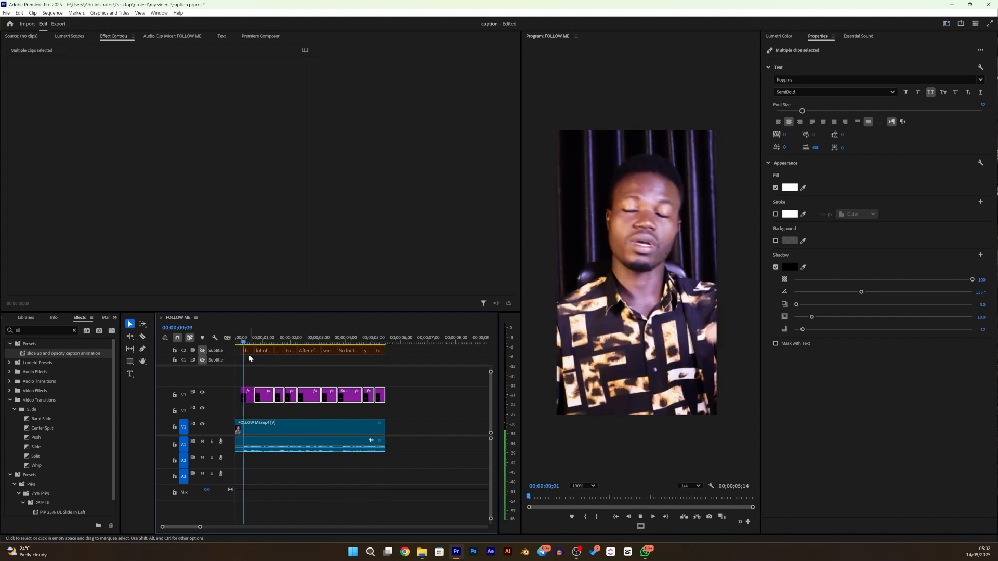
key(space)
key(space)
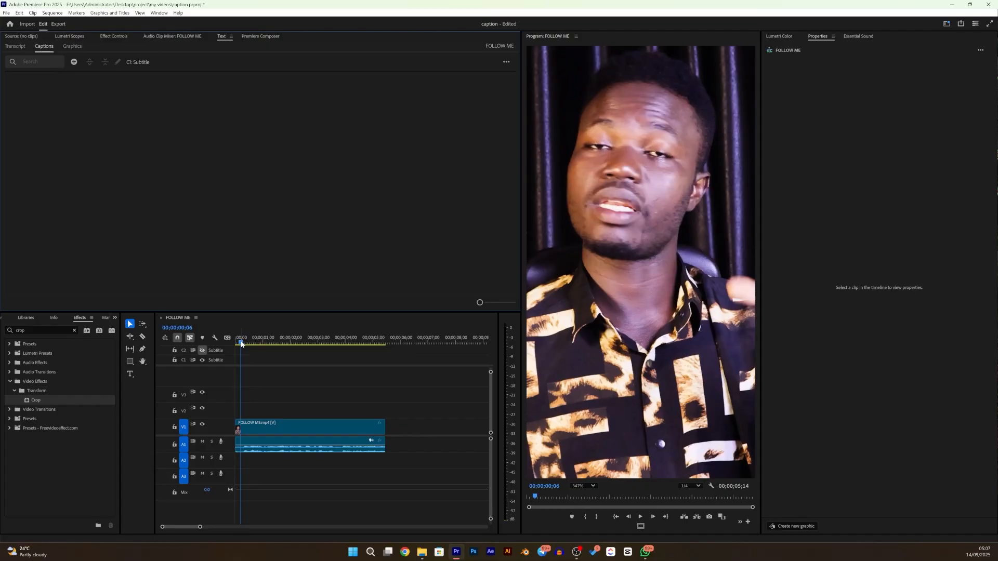
- Create one-word subtitle captions from the FOLLOW ME transcript with the maximum length in characters reduced to its minimum
drag(241, 344, 238, 344)
click(251, 424)
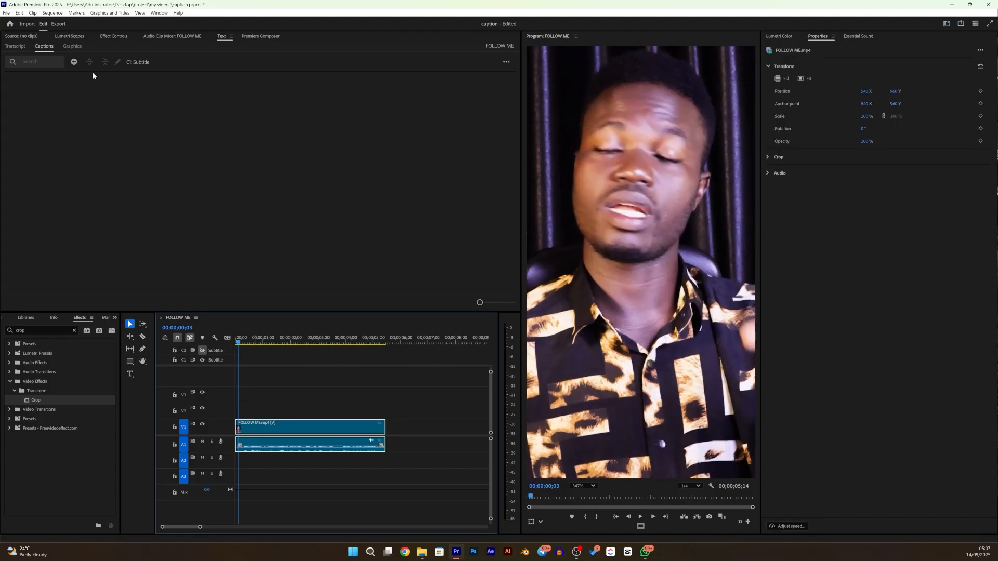
click(17, 46)
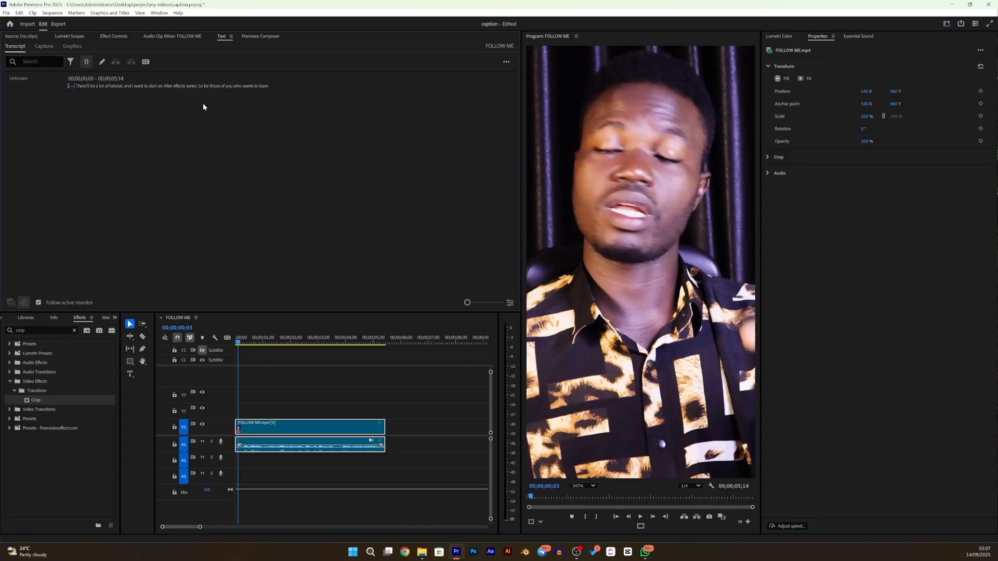
click(146, 62)
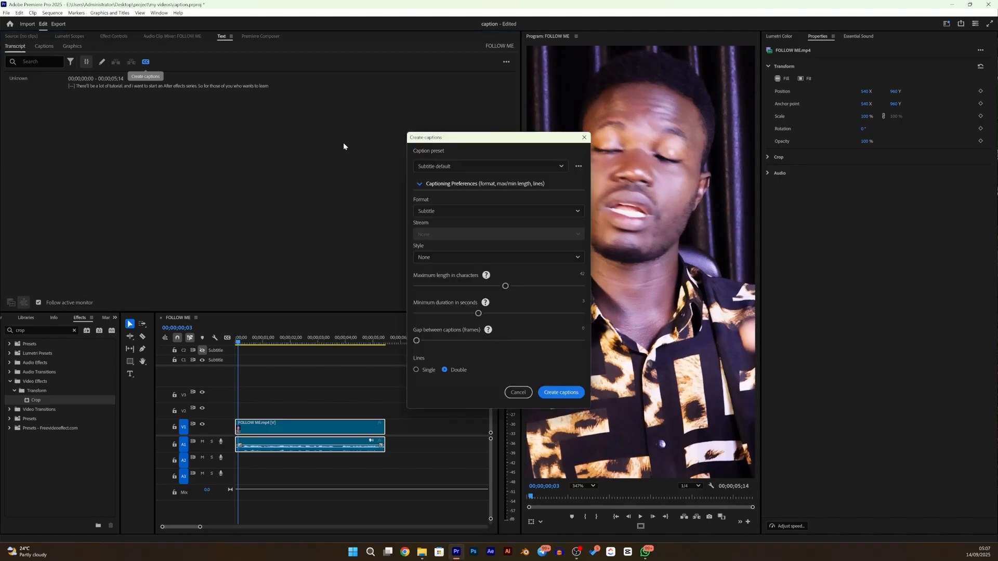
drag(505, 286, 432, 286)
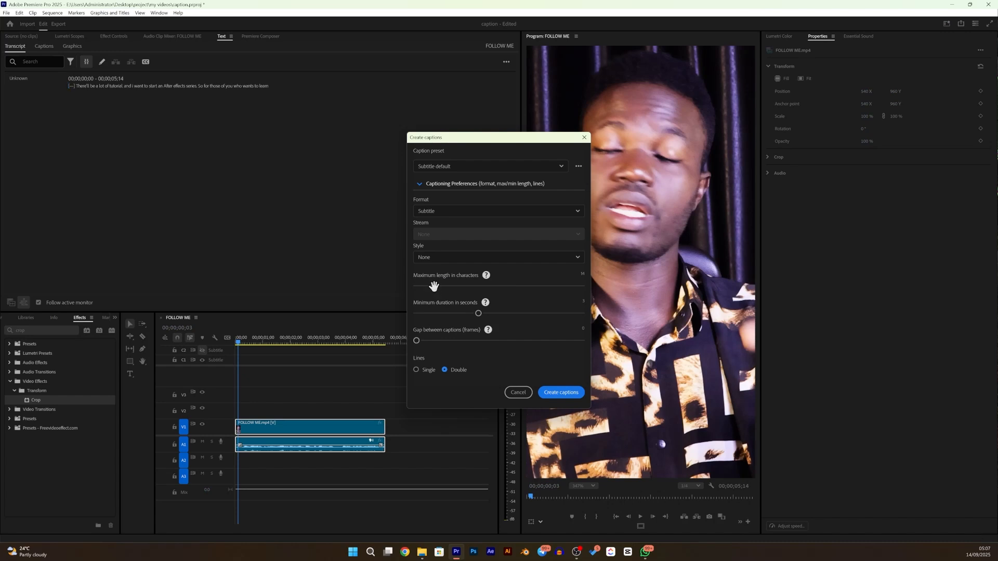
drag(435, 286, 397, 285)
click(549, 393)
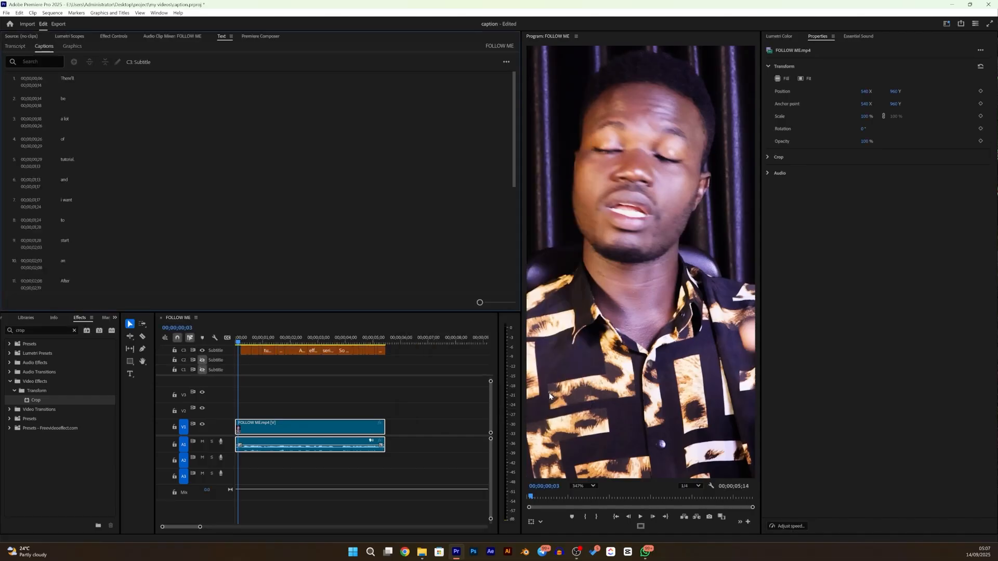
- Create single-line subtitle captions from the FOLLOW ME transcript with the short text style and a reduced maximum length in characters
click(15, 47)
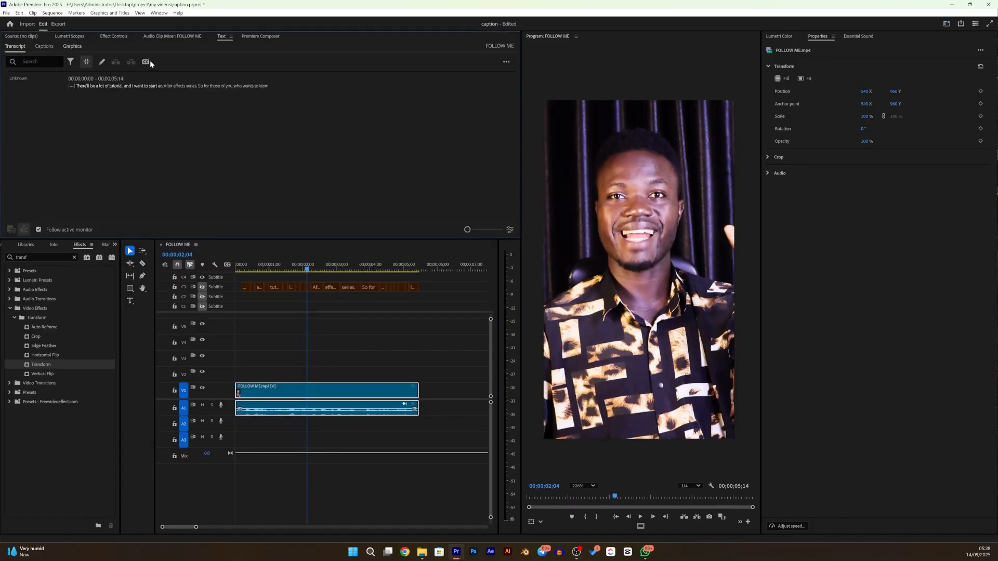
click(146, 62)
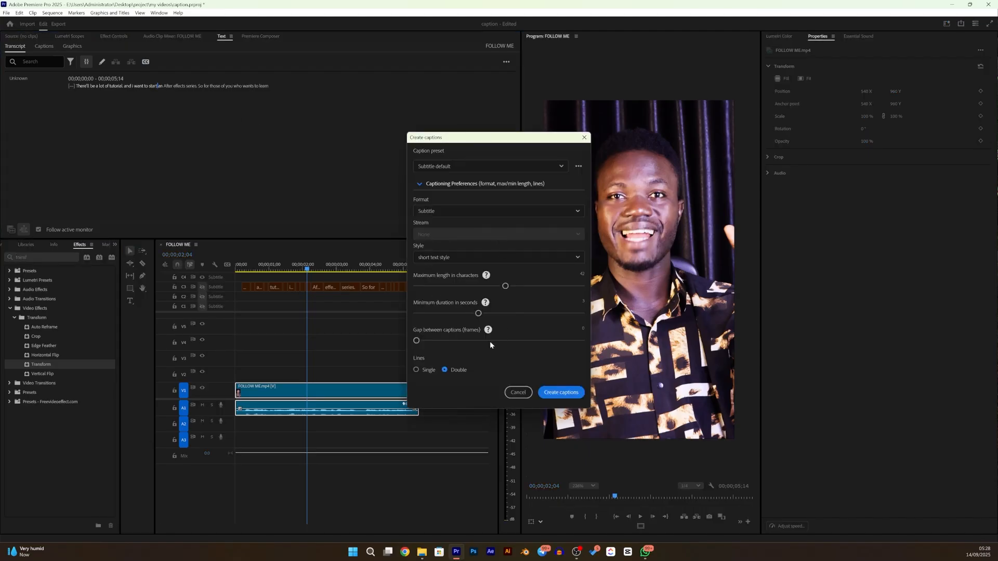
click(417, 370)
drag(444, 285, 455, 287)
click(567, 393)
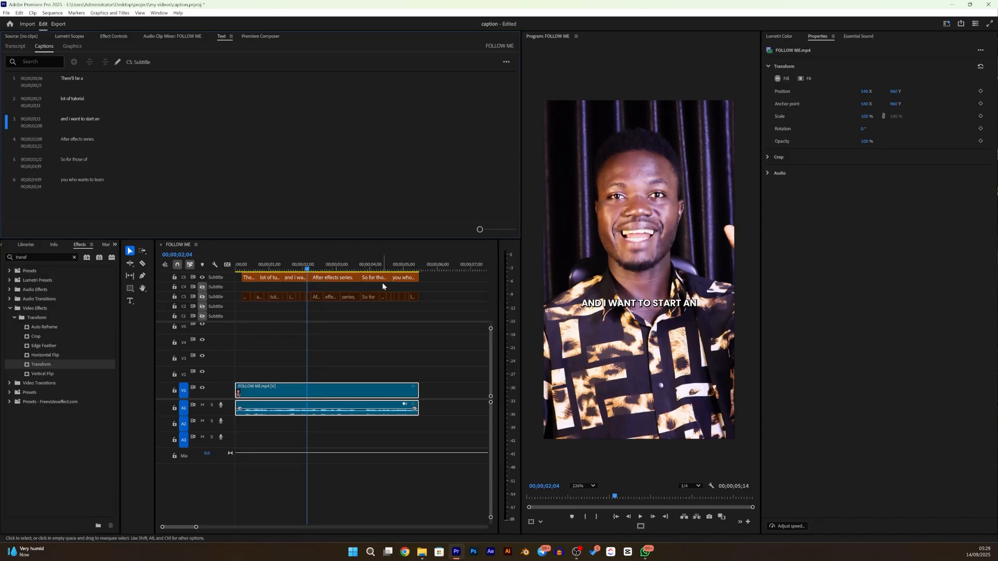
- Select all the new captions on the C5 subtitle track and upgrade them to graphics
drag(431, 281, 248, 265)
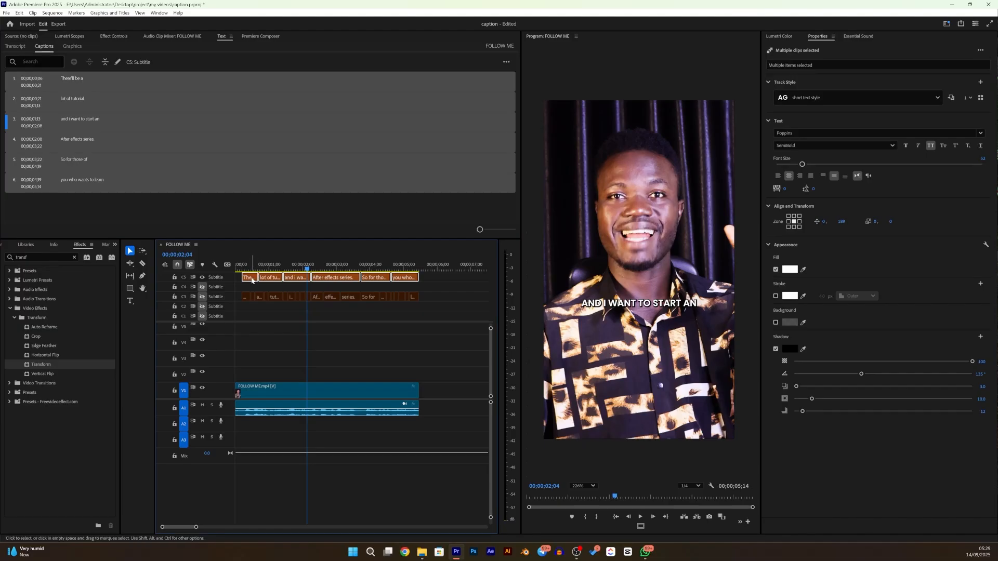
click(112, 13)
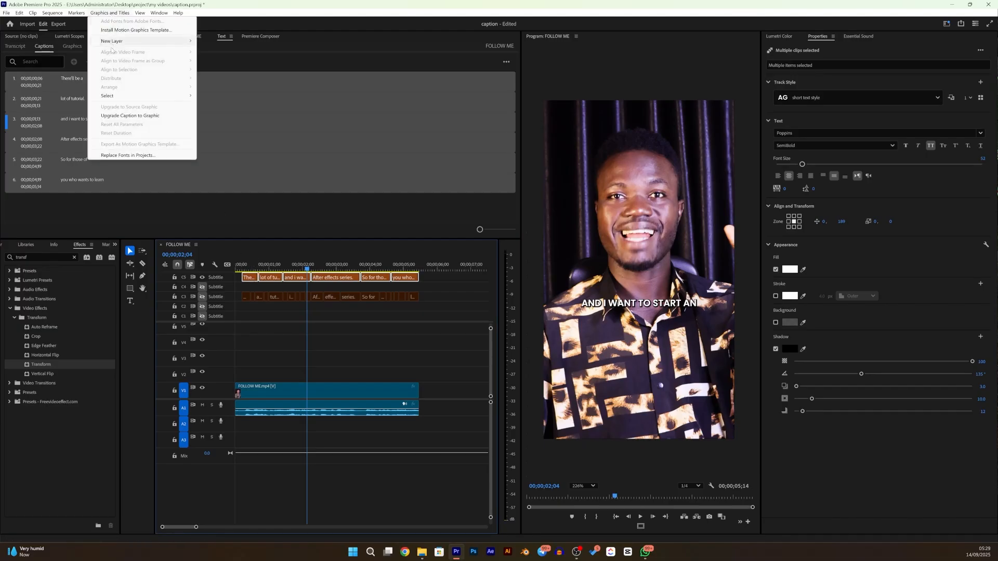
click(115, 117)
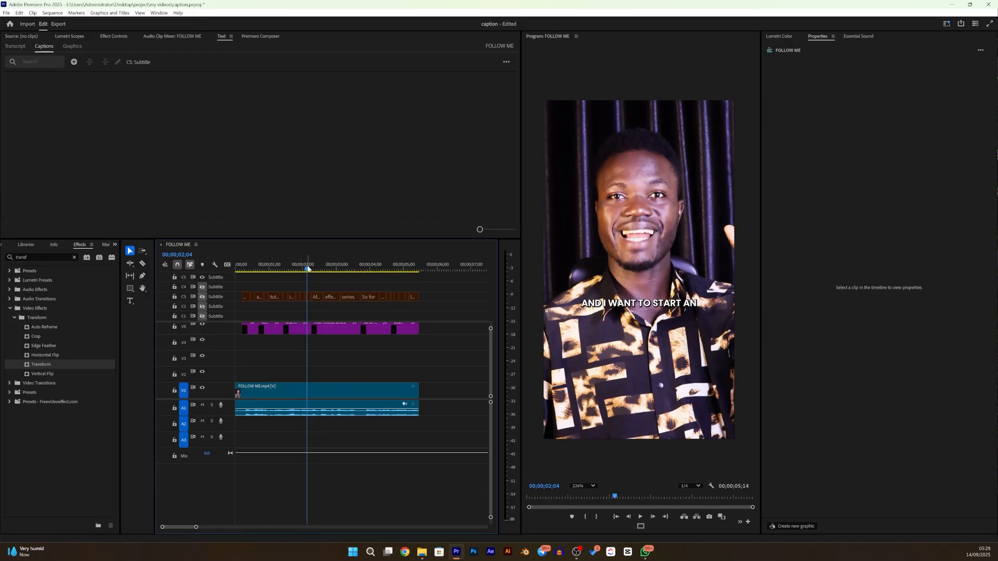
- Apply the Transform and Crop effects to the first caption graphic, "There'll be a", on V5
drag(307, 268, 247, 299)
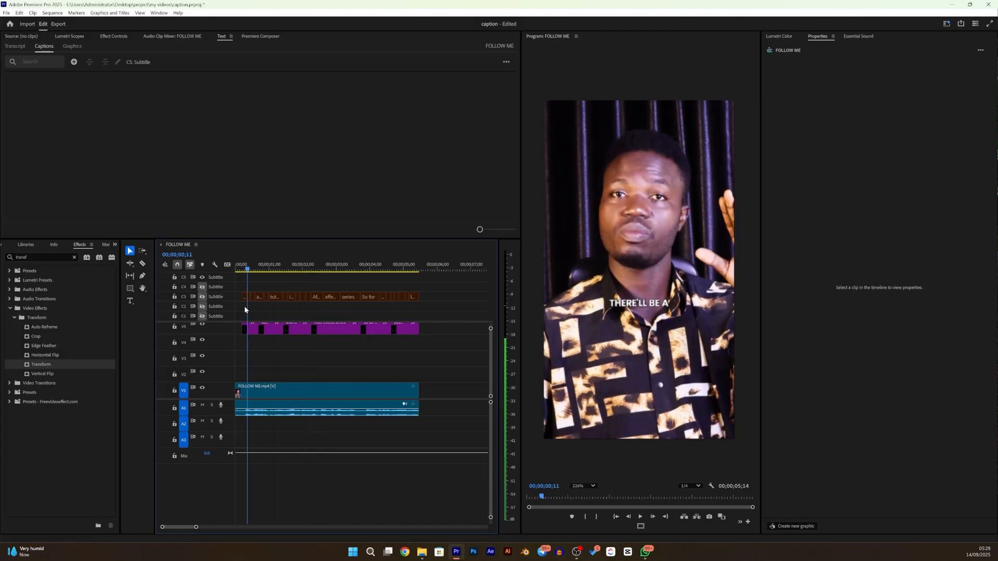
click(251, 336)
click(256, 350)
click(253, 336)
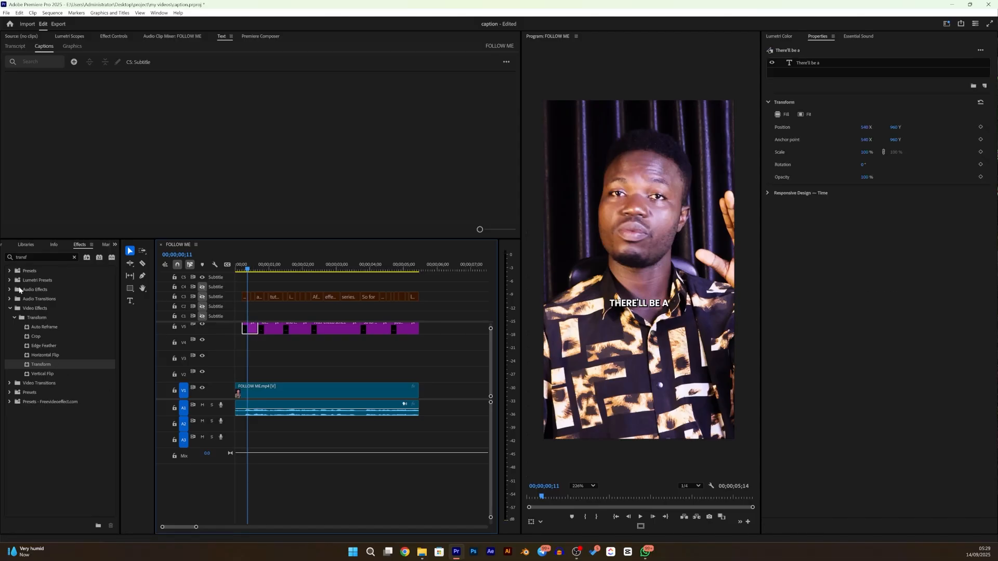
drag(36, 367, 246, 334)
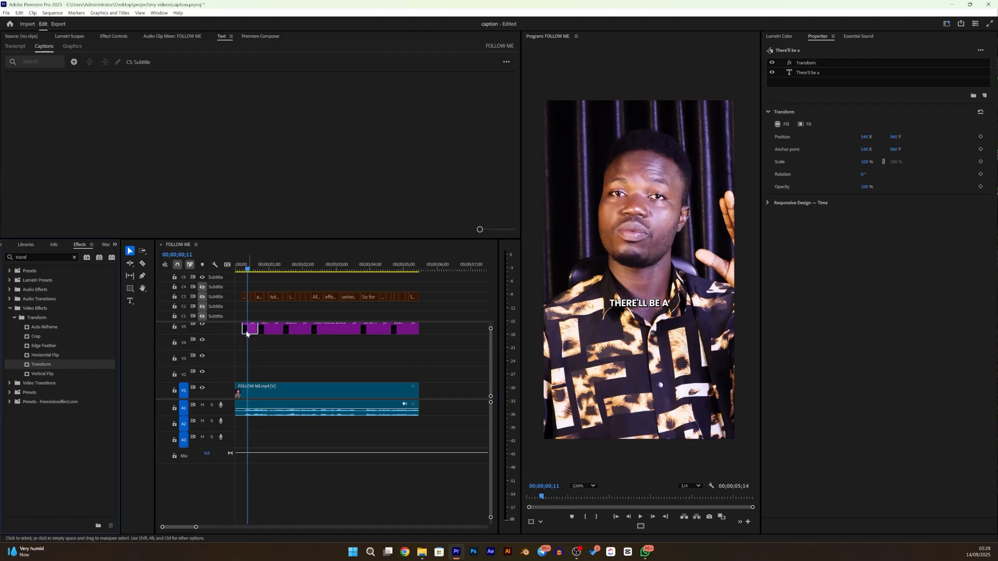
click(37, 337)
drag(32, 336, 248, 330)
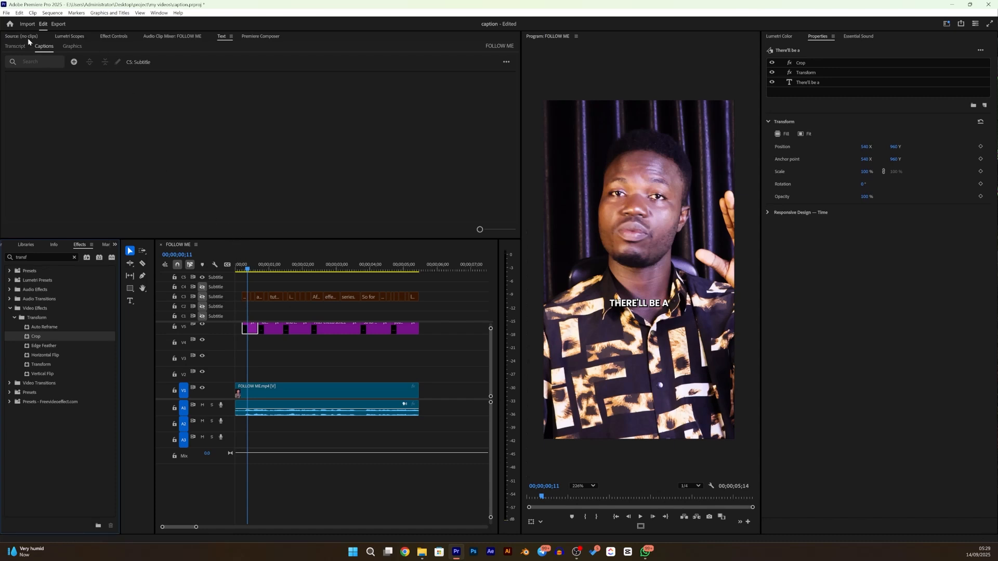
- Keyframe the first caption's Transform Position to rise from Y 1051 at the clip start to Y 960 about three frames in
click(113, 36)
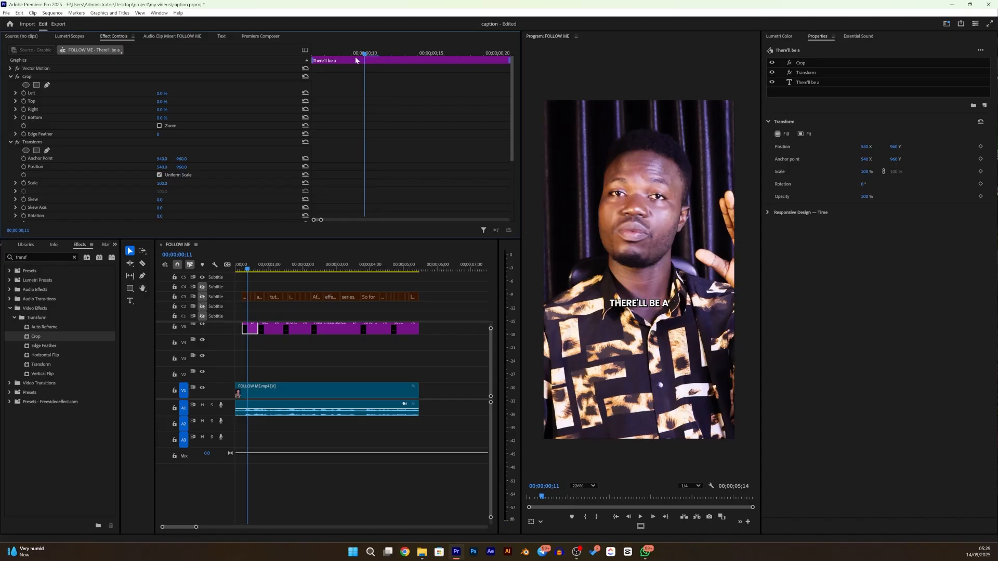
drag(377, 56, 284, 69)
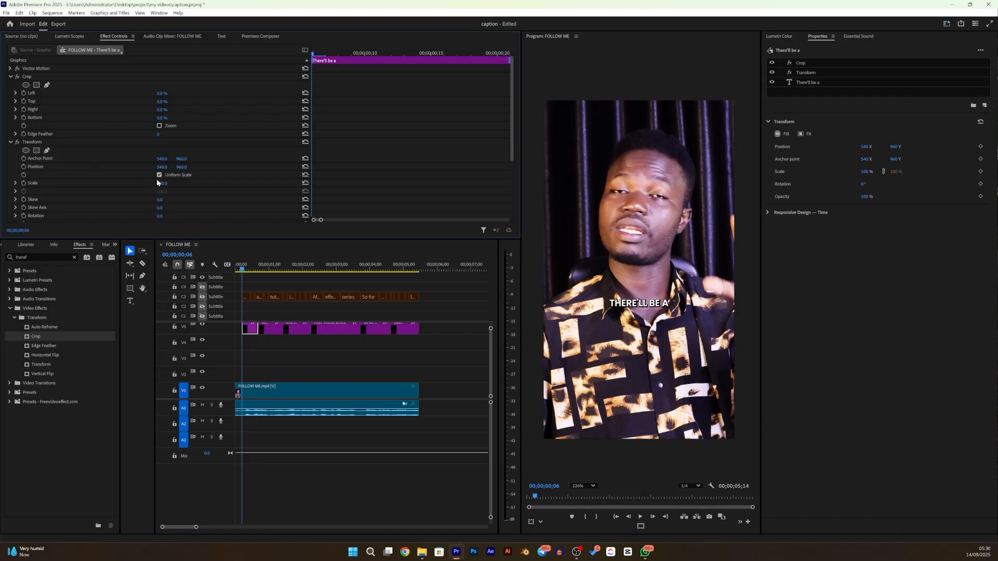
click(23, 167)
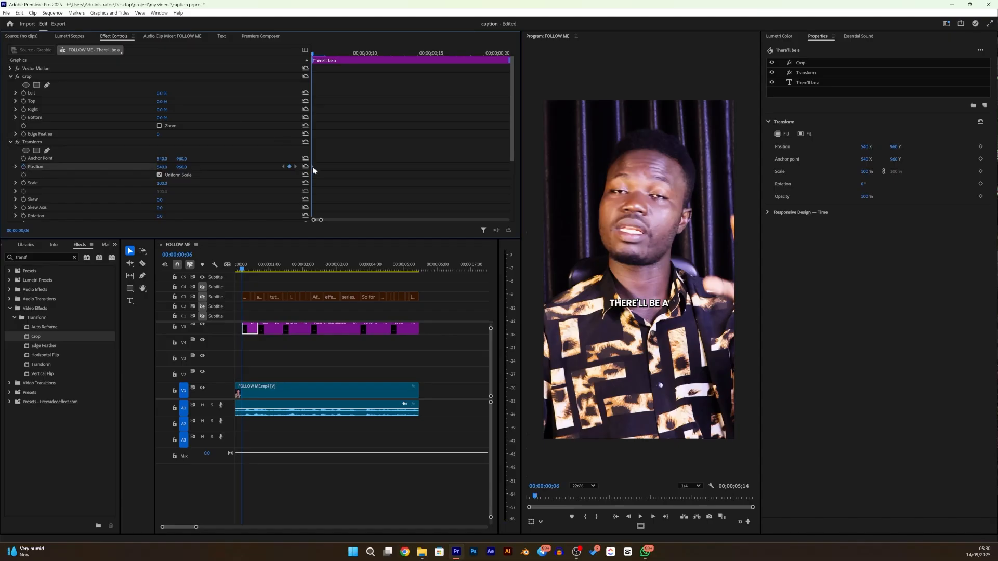
drag(312, 167, 351, 167)
drag(180, 167, 229, 167)
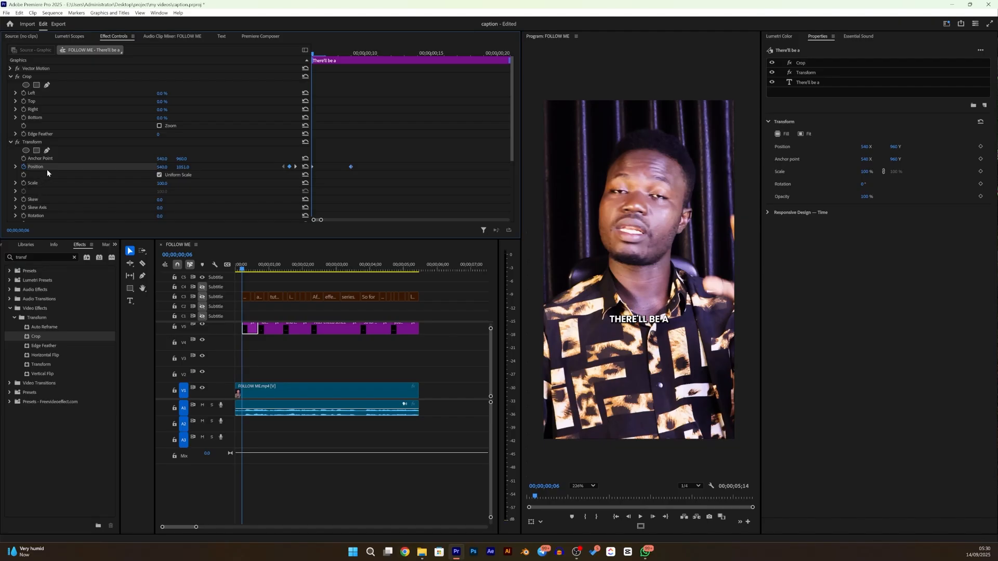
- Keyframe the first caption's Transform Opacity from 0 at the clip start to 100 about two frames in
scroll(47, 169, down, 4)
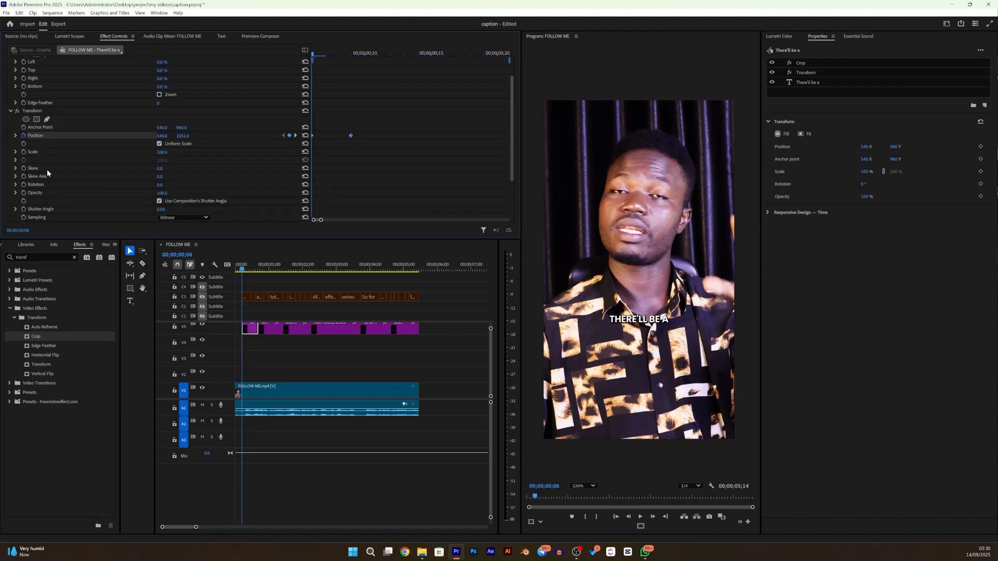
scroll(47, 169, down, 2)
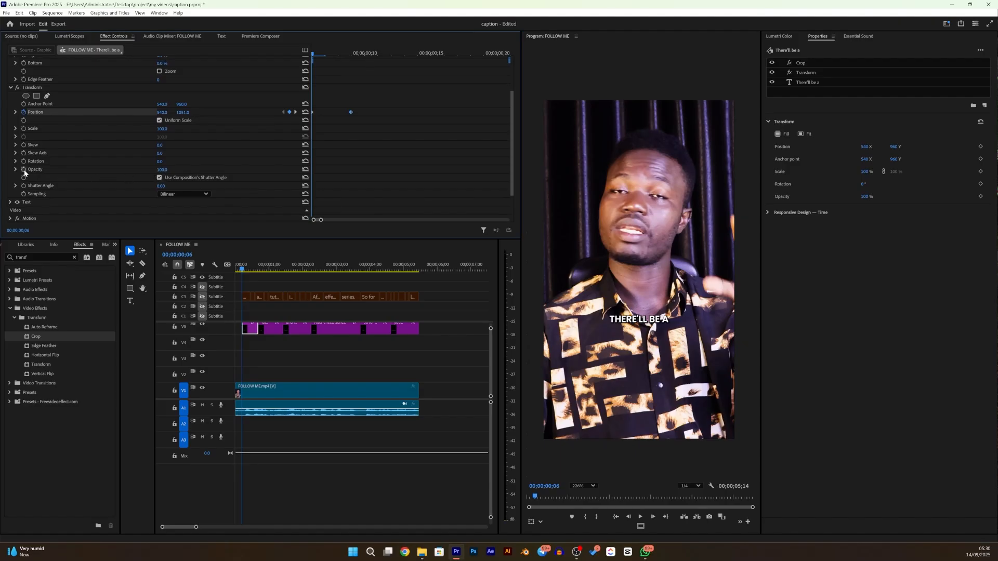
click(23, 169)
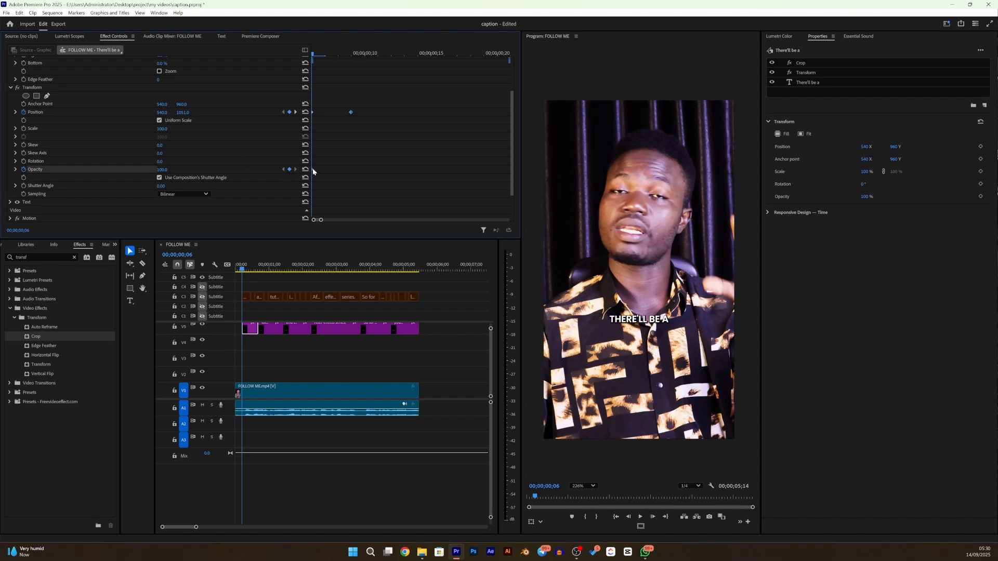
drag(315, 169, 348, 172)
click(162, 170)
text(98)
key(Return)
drag(161, 169, 123, 170)
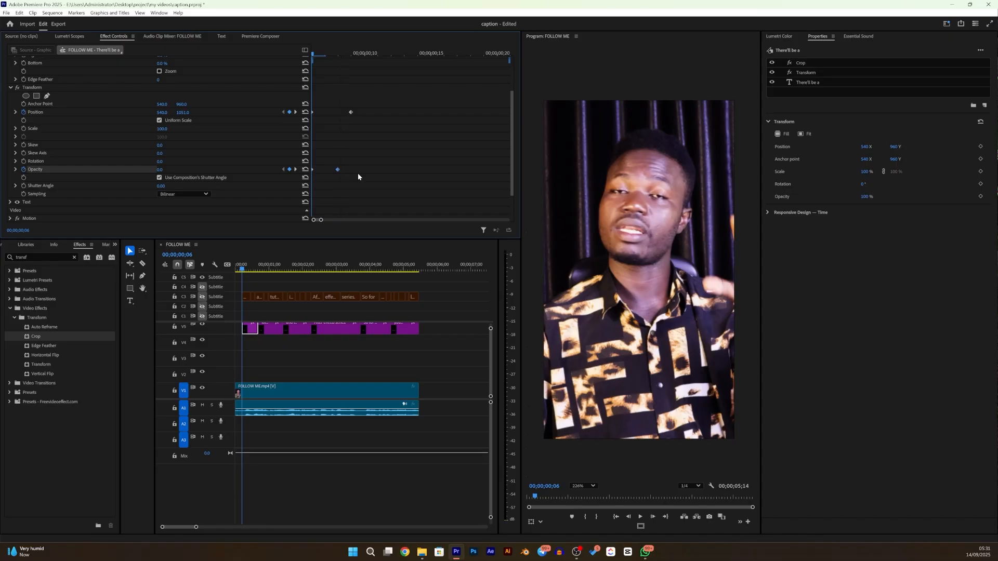
- Apply Ease In to the Position and Opacity keyframes and collapse the Transform and Crop effects
drag(356, 180, 295, 110)
right_click(351, 113)
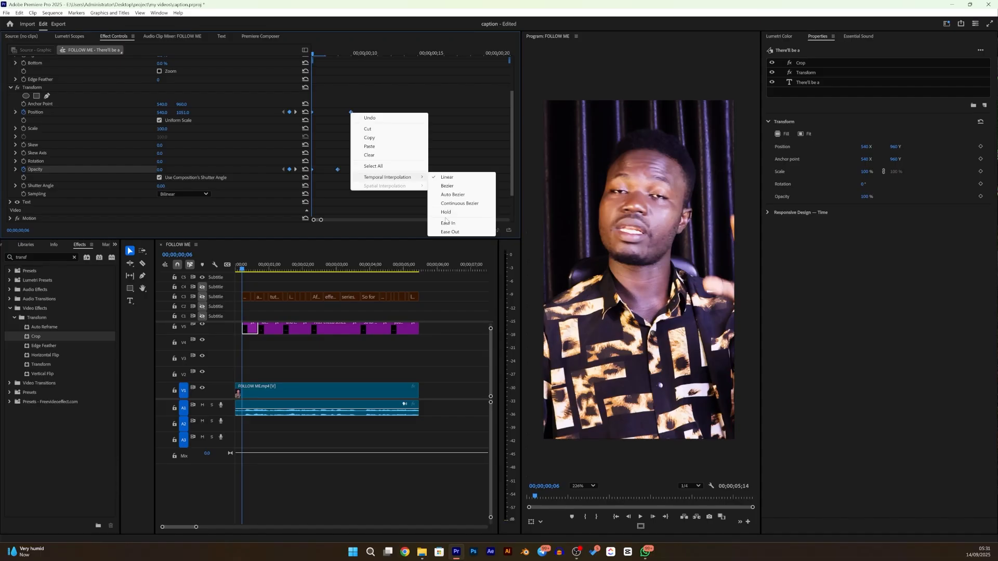
click(447, 224)
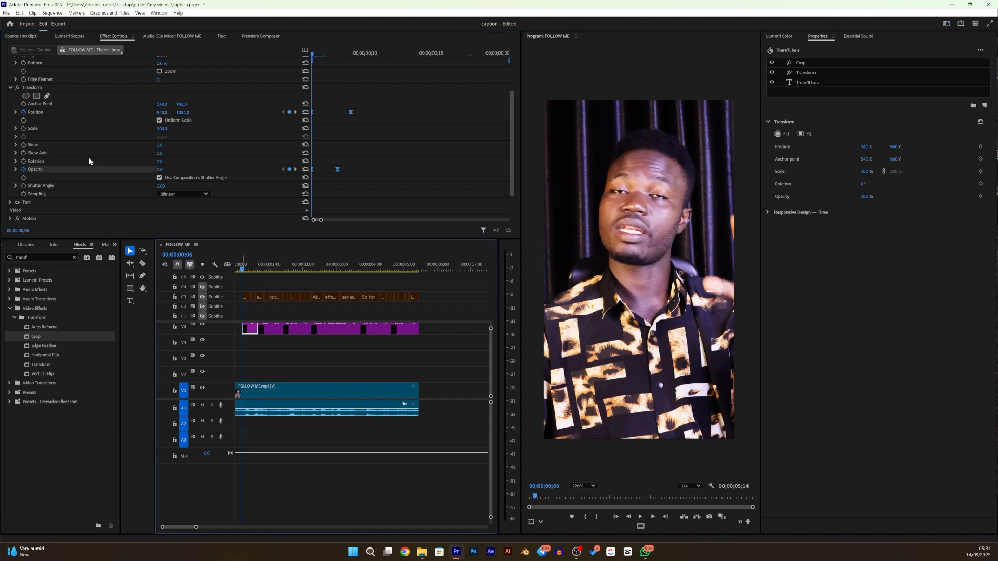
click(9, 88)
click(11, 77)
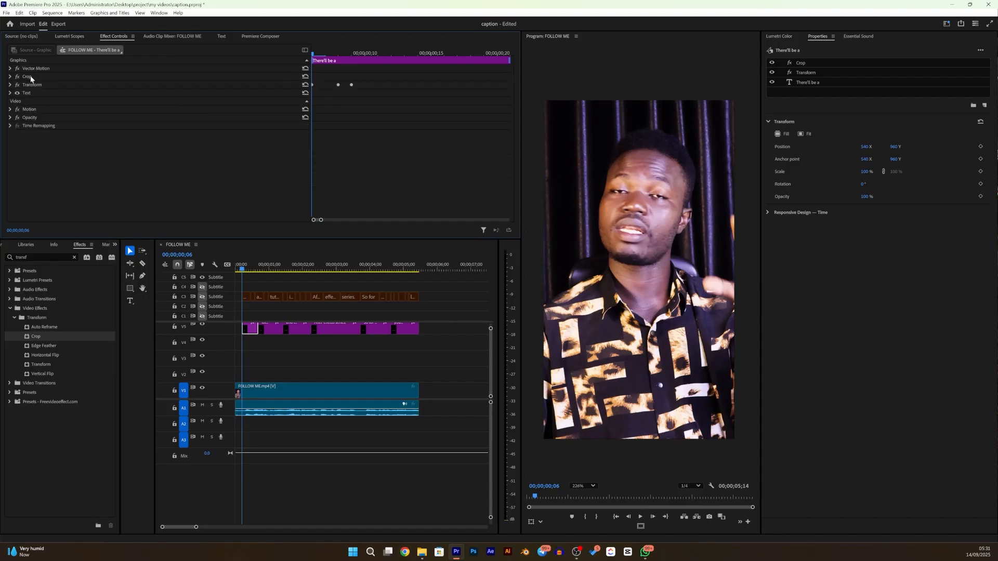
- Select the first caption's Crop and Transform effects together, and then all the other caption clips on V5
click(29, 77)
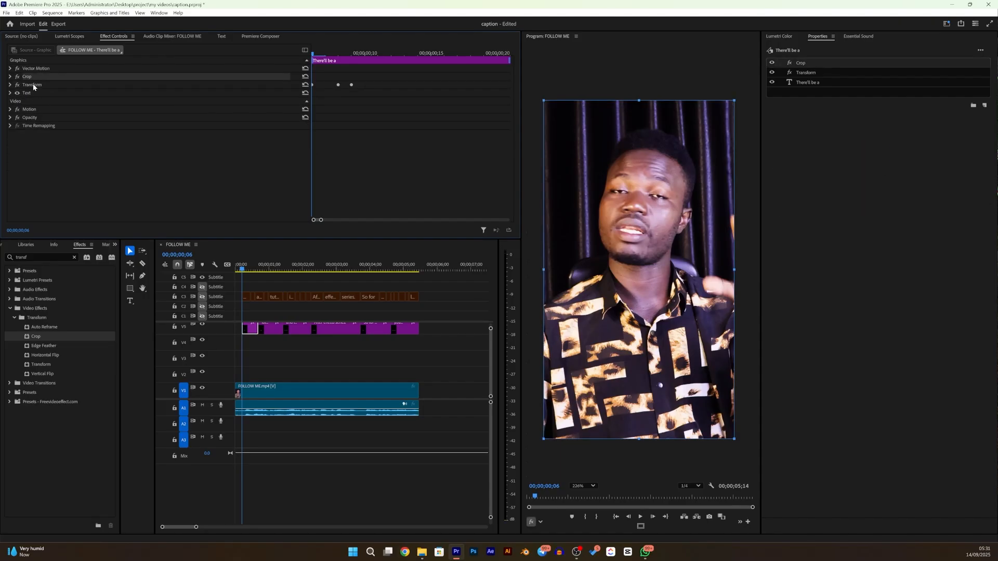
click(32, 85)
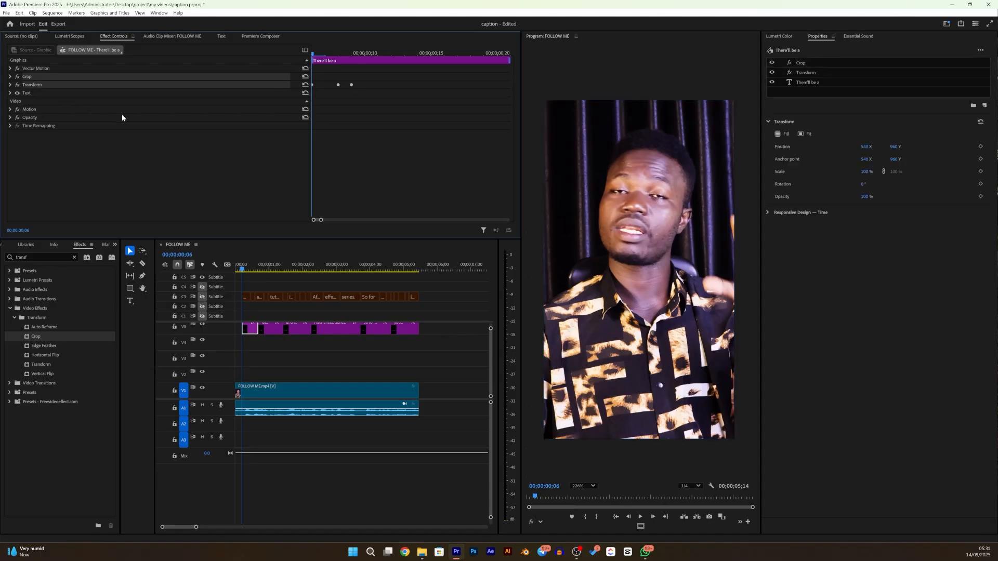
drag(429, 332, 292, 338)
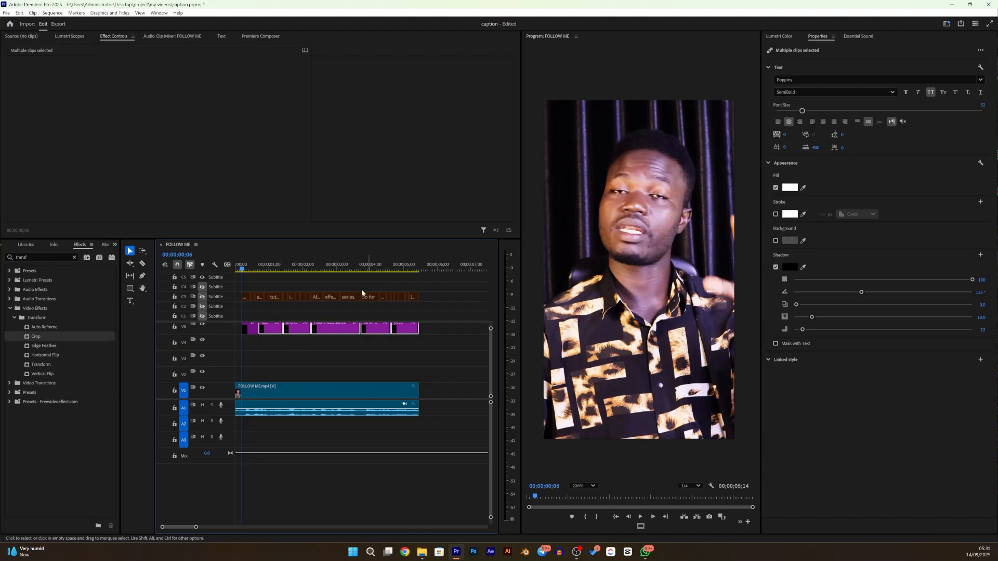
- At 00;00;00;14, crop the first caption from its right side so that only the word "THERE'LL" shows
drag(242, 269, 252, 266)
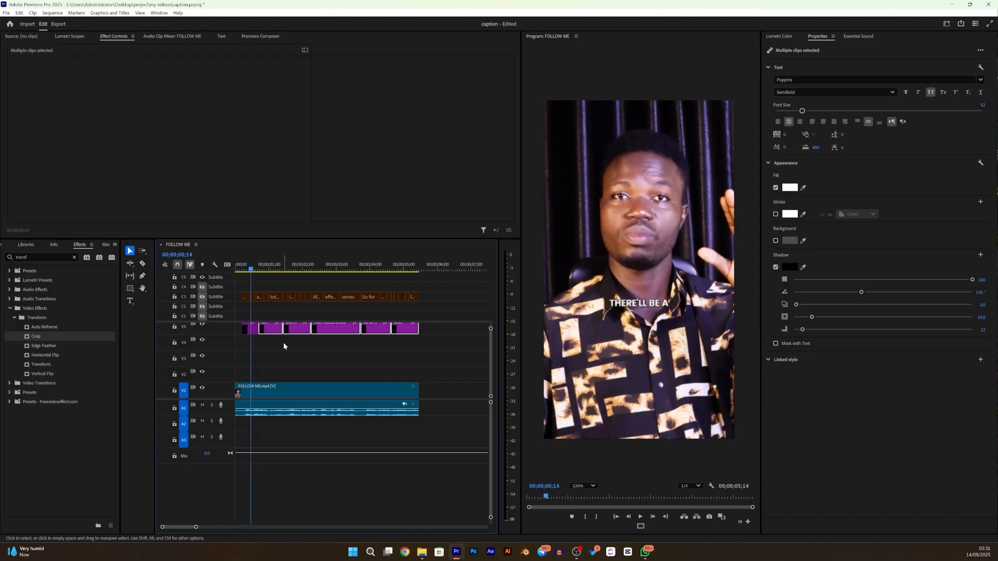
scroll(489, 338, up, 3)
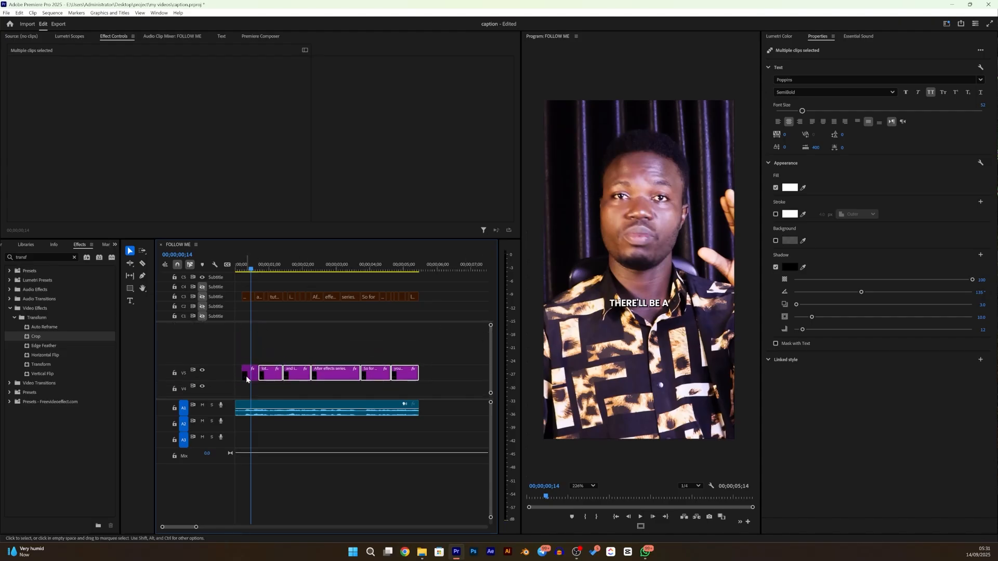
click(247, 378)
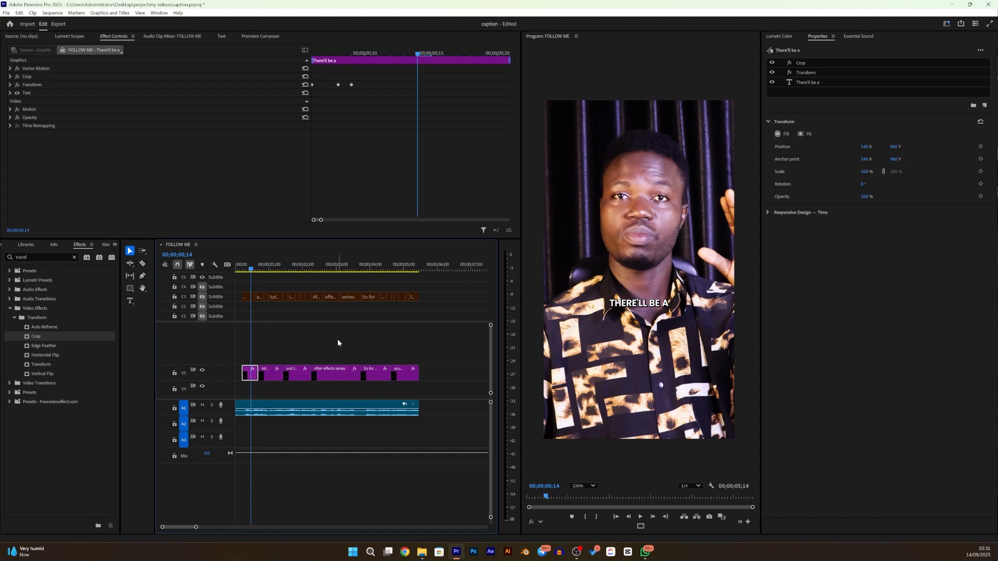
click(30, 78)
drag(734, 270, 731, 271)
drag(658, 305, 648, 306)
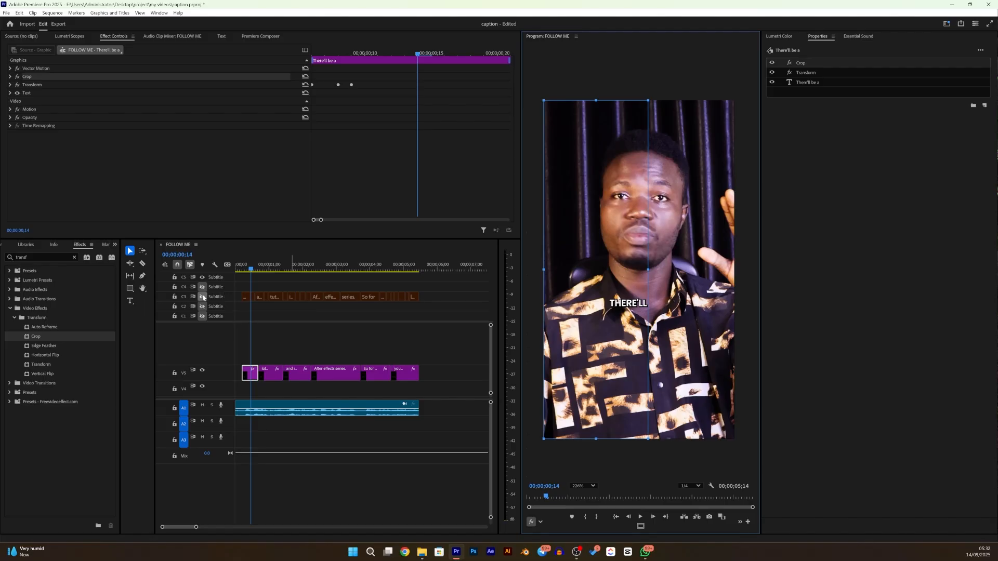
- Show the one-word captions on the C3 subtitle track and zoom the timeline in around the first caption
click(292, 297)
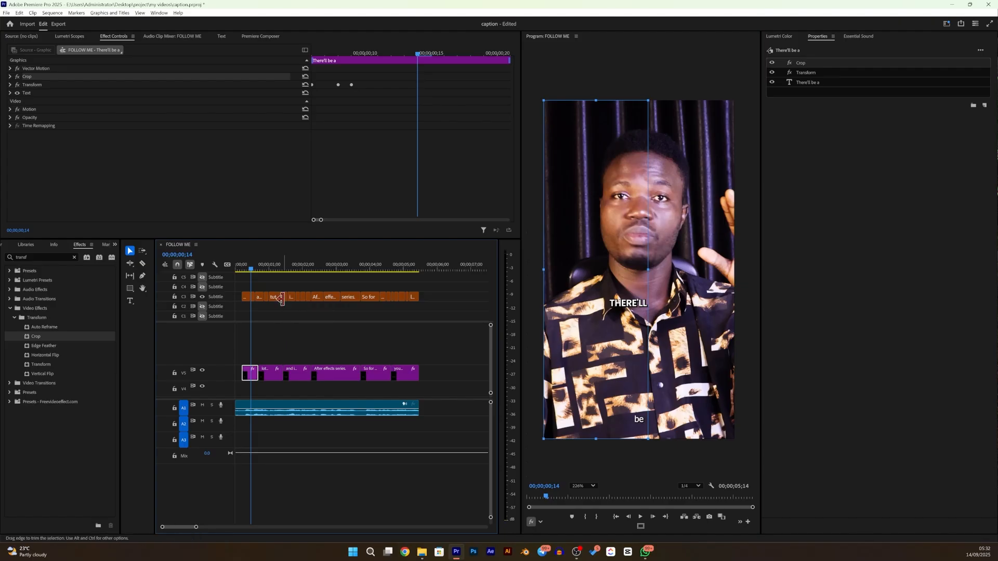
scroll(281, 299, up, 3)
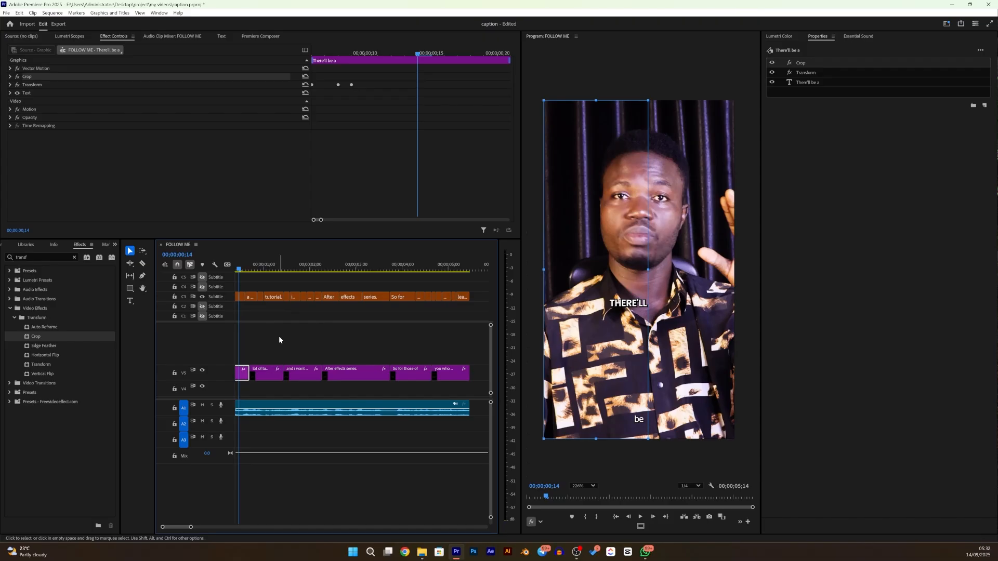
scroll(278, 335, down, 2)
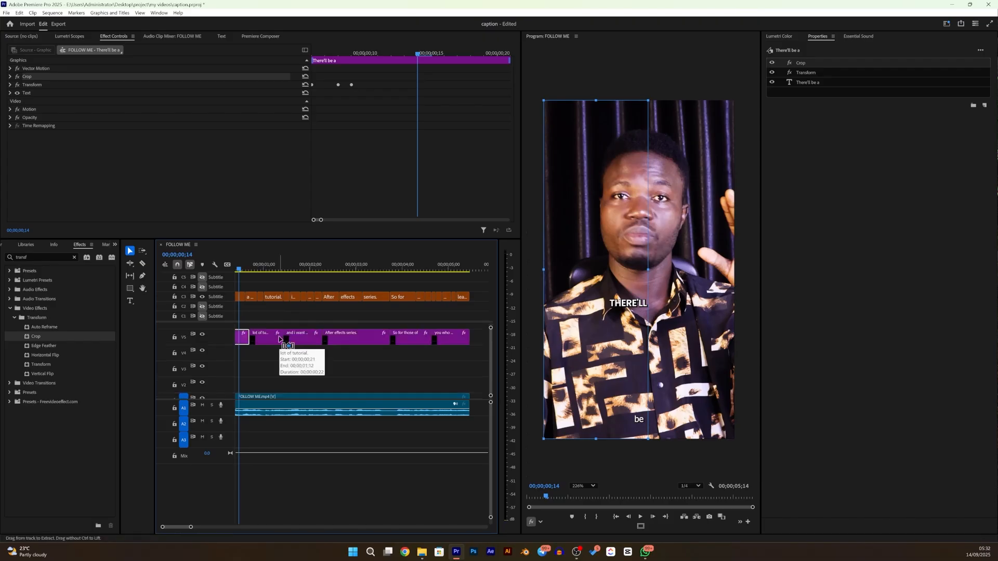
scroll(280, 356, left, 1)
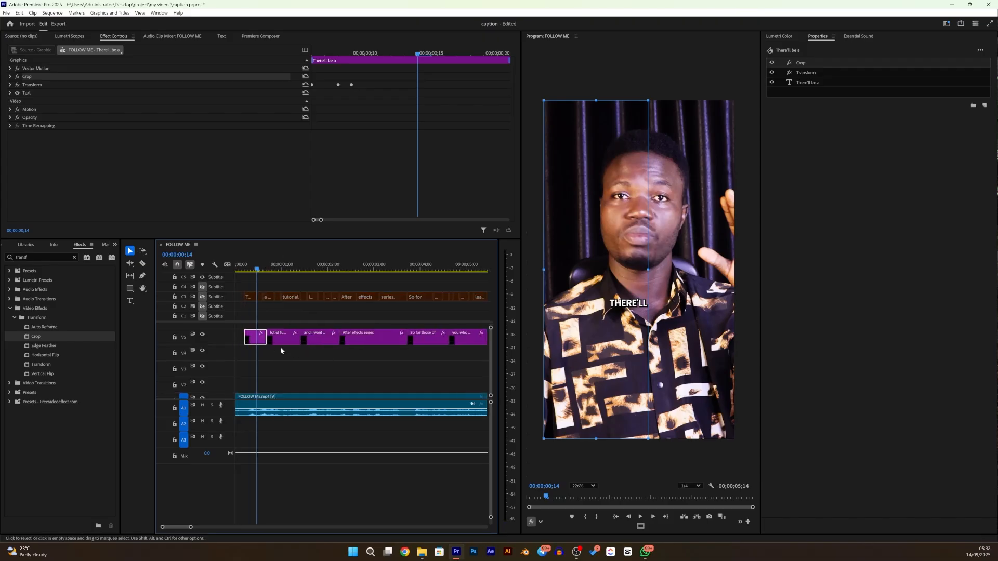
click(201, 298)
drag(257, 272, 257, 271)
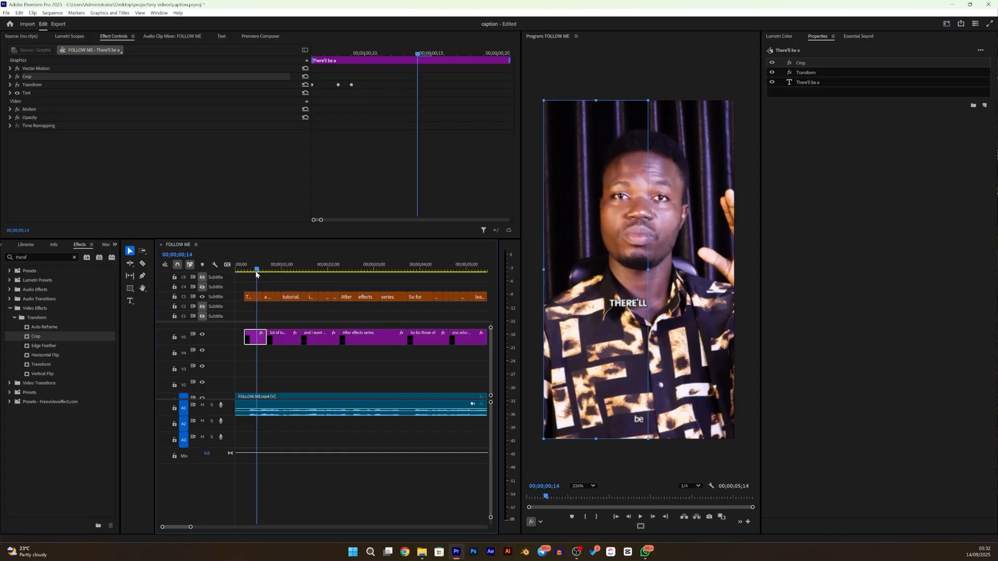
drag(189, 525, 167, 525)
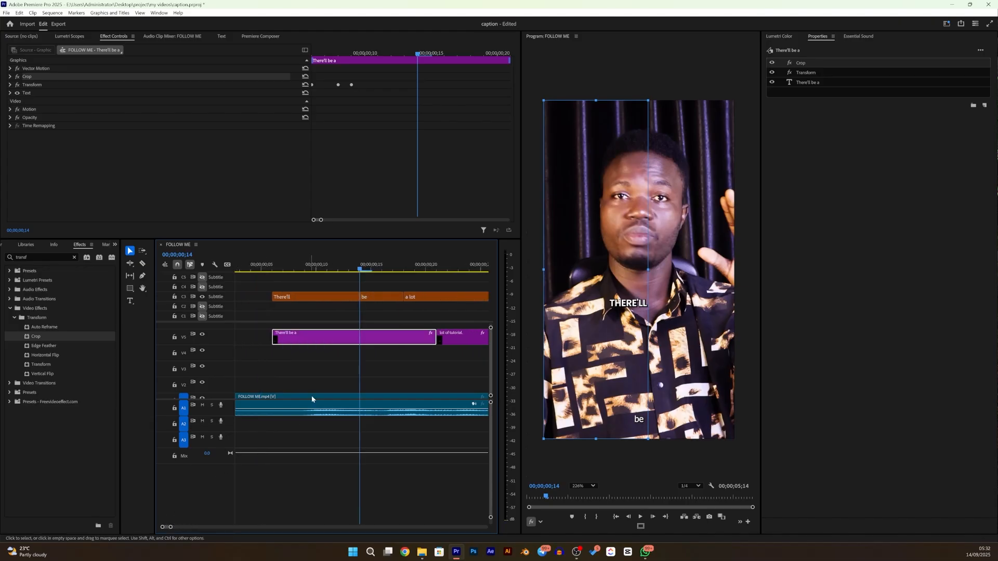
drag(305, 339, 382, 310)
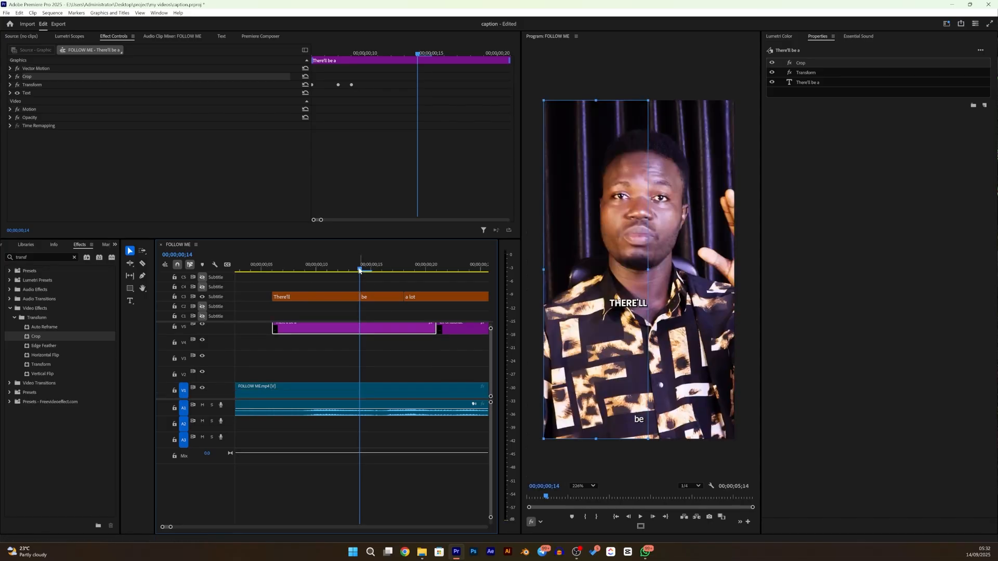
- At 00;00;00;15, crop the "There'll be a" copy on V6 from both sides so that only the word "BE" shows
drag(359, 271, 370, 271)
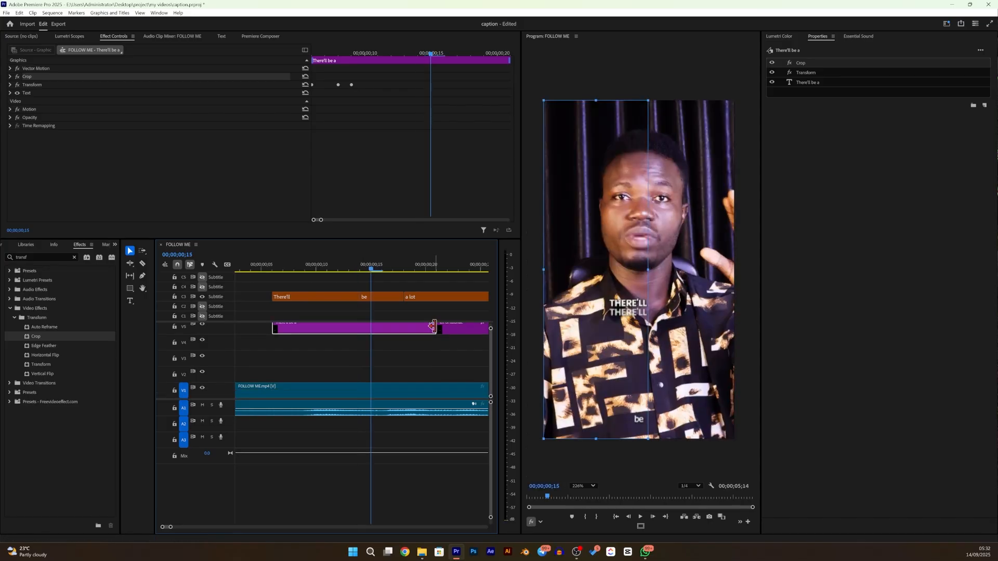
scroll(492, 335, up, 3)
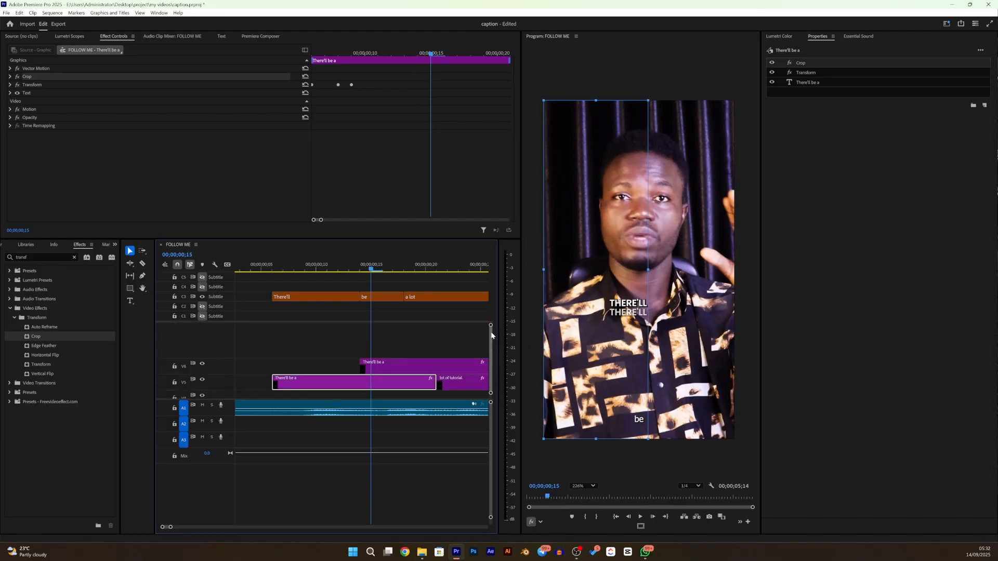
click(377, 365)
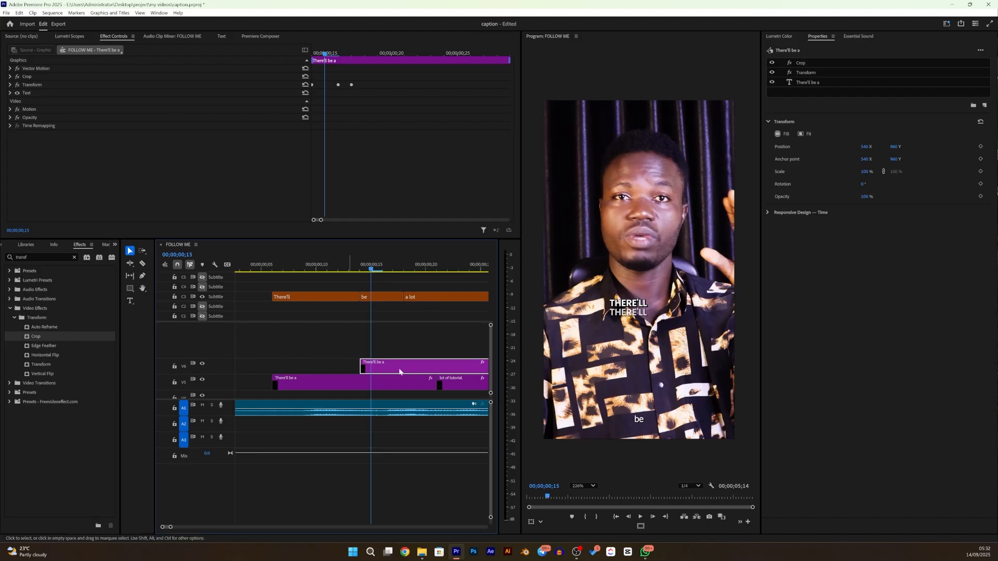
click(541, 521)
click(551, 505)
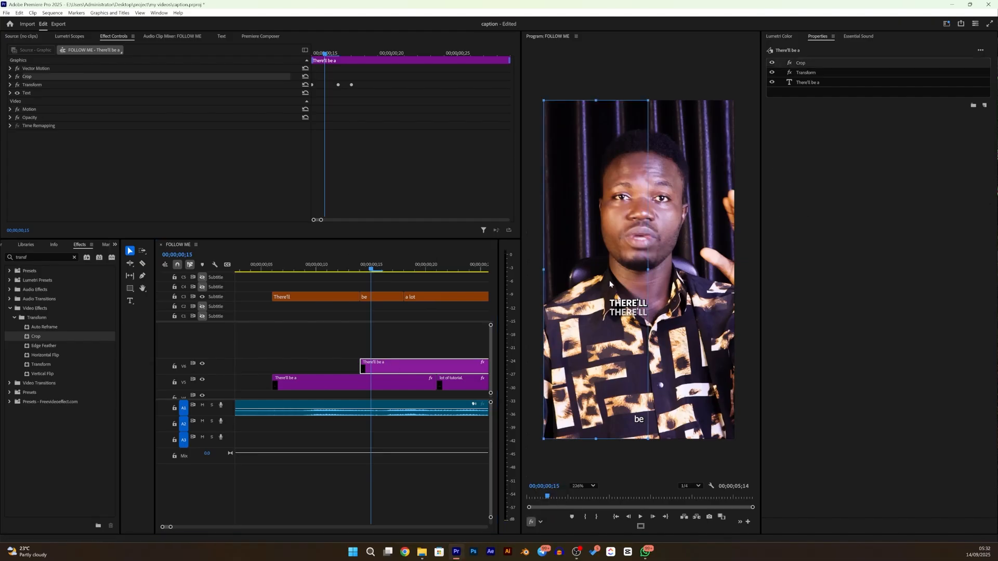
drag(541, 270, 624, 264)
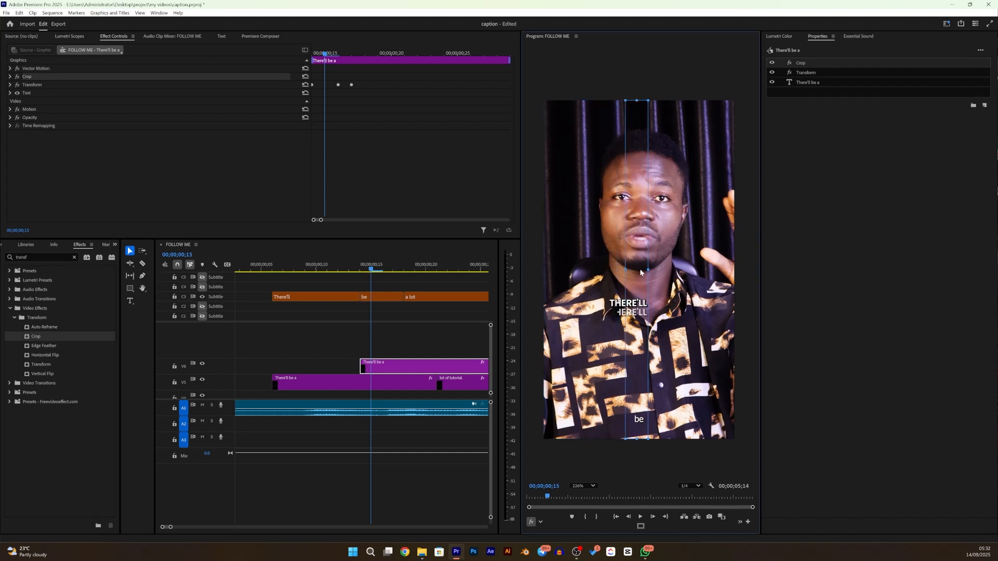
drag(701, 275, 743, 277)
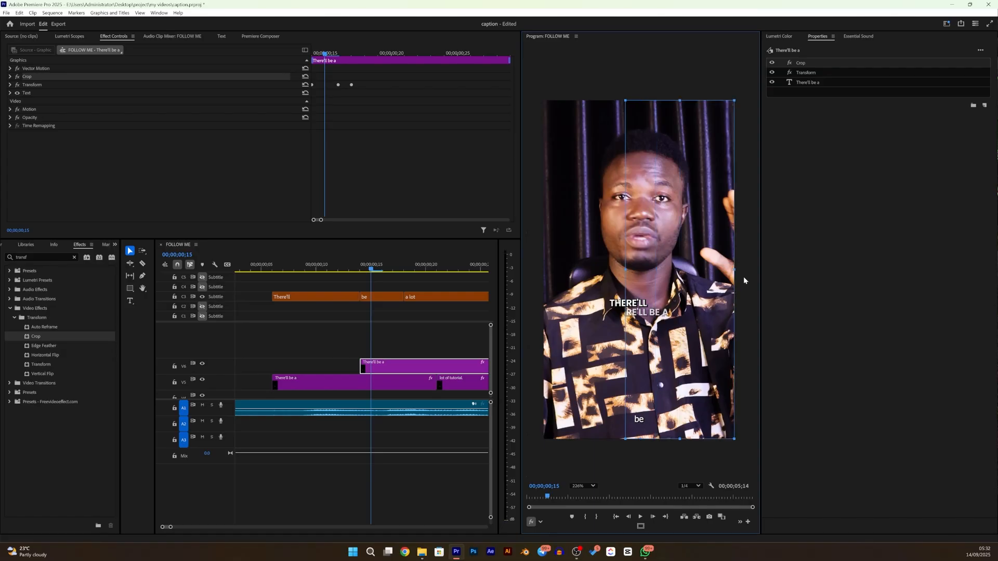
drag(627, 270, 649, 271)
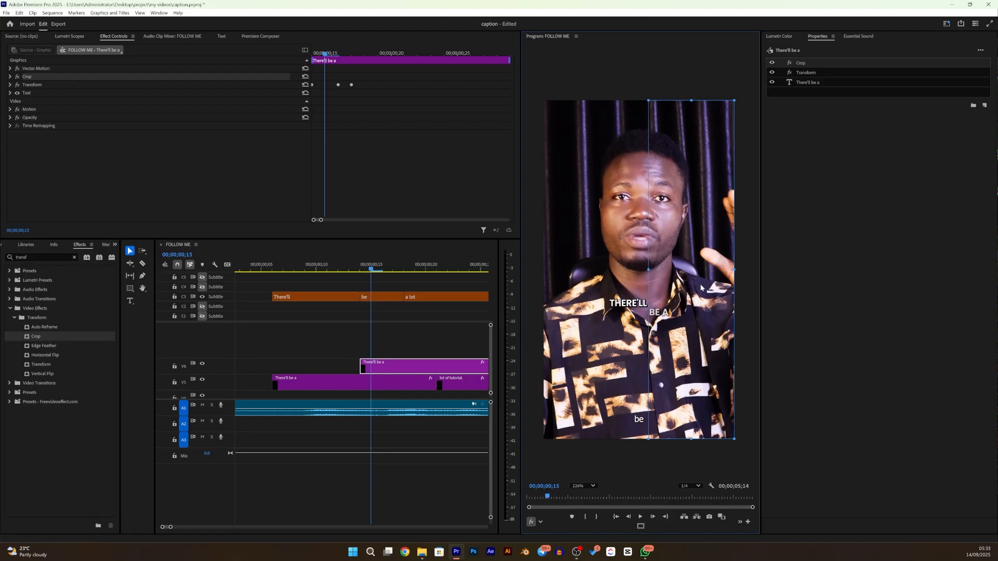
drag(734, 269, 662, 291)
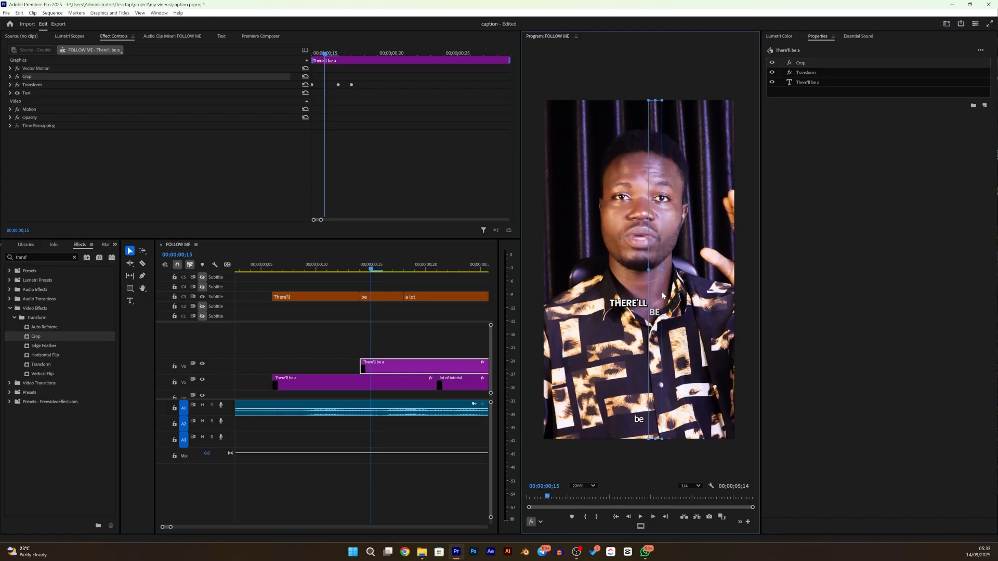
- Duplicate the cropped "There'll be a" caption from V6 onto V7, starting at 00;00;00;18 where the "a lot" subtitle begins
click(372, 269)
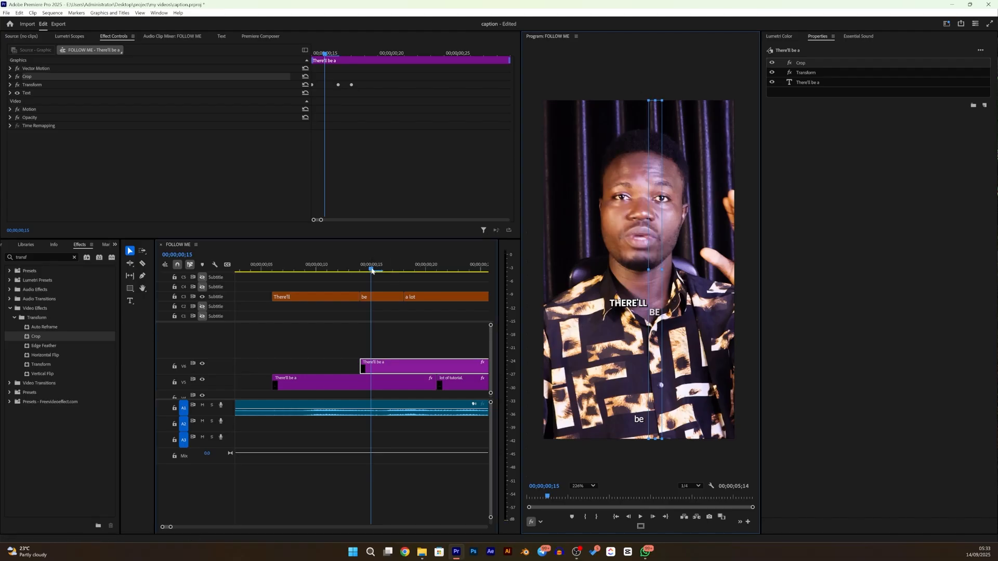
drag(371, 270, 406, 284)
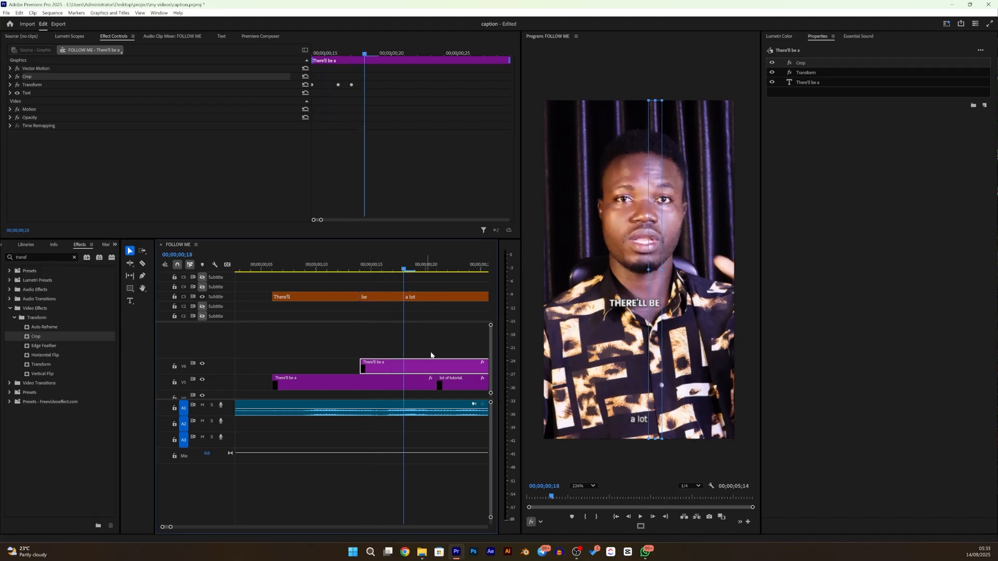
scroll(434, 359, down, 3)
scroll(435, 359, down, 4)
drag(311, 369, 349, 351)
scroll(413, 360, down, 2)
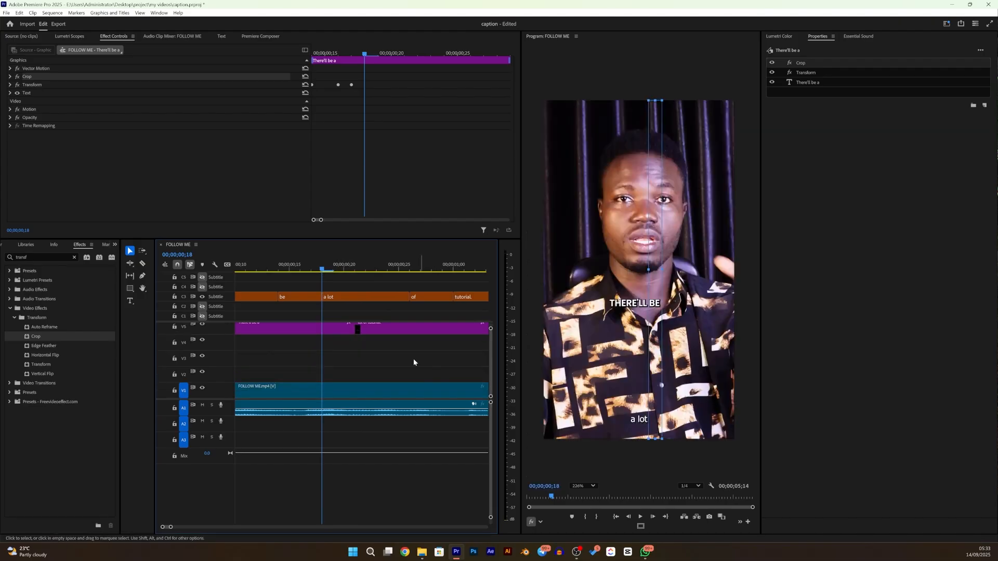
scroll(464, 345, up, 2)
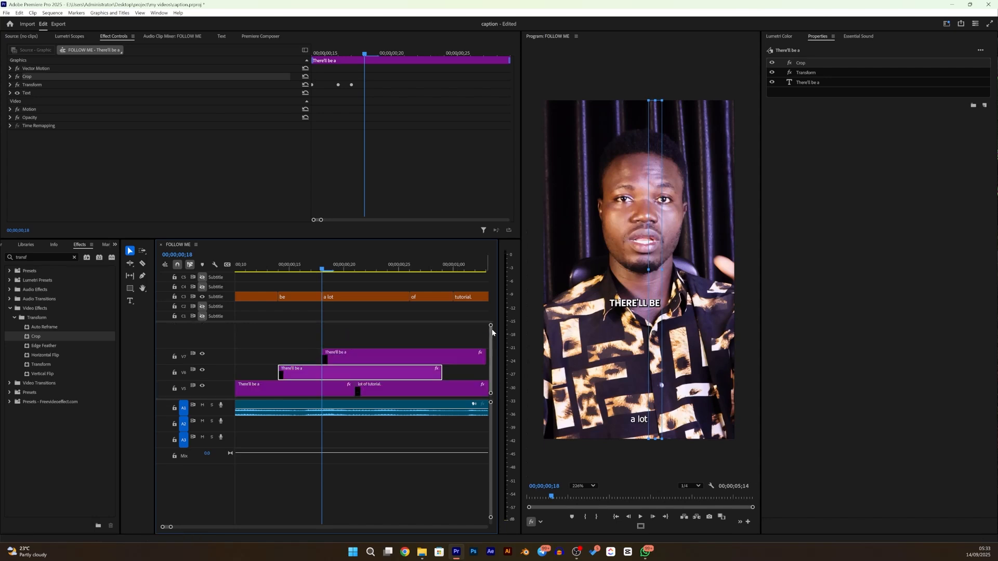
- Trim the ends of the V7 and V6 "There'll be a" copies to match the end of the original caption on V5
scroll(483, 356, left, 1)
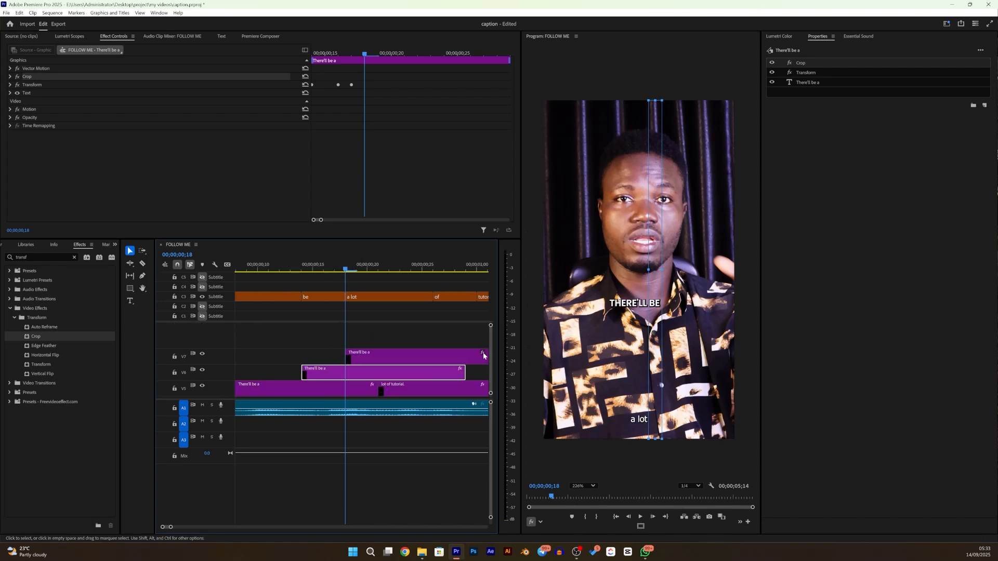
scroll(483, 356, right, 2)
drag(472, 355, 340, 355)
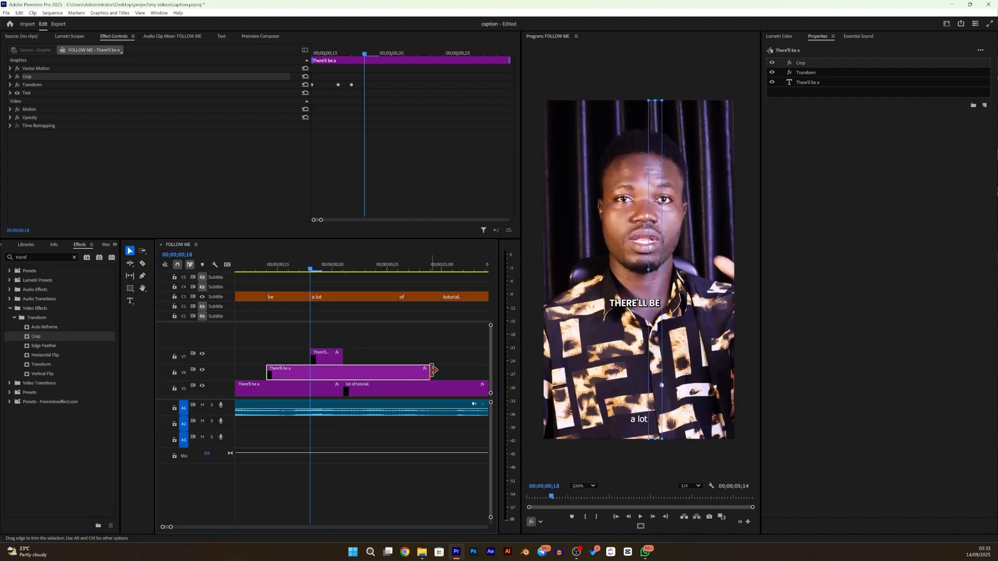
drag(433, 370, 340, 352)
- At 00;00;00;19, adjust both sides of the V7 copy's crop so that only the word "A" shows
click(320, 271)
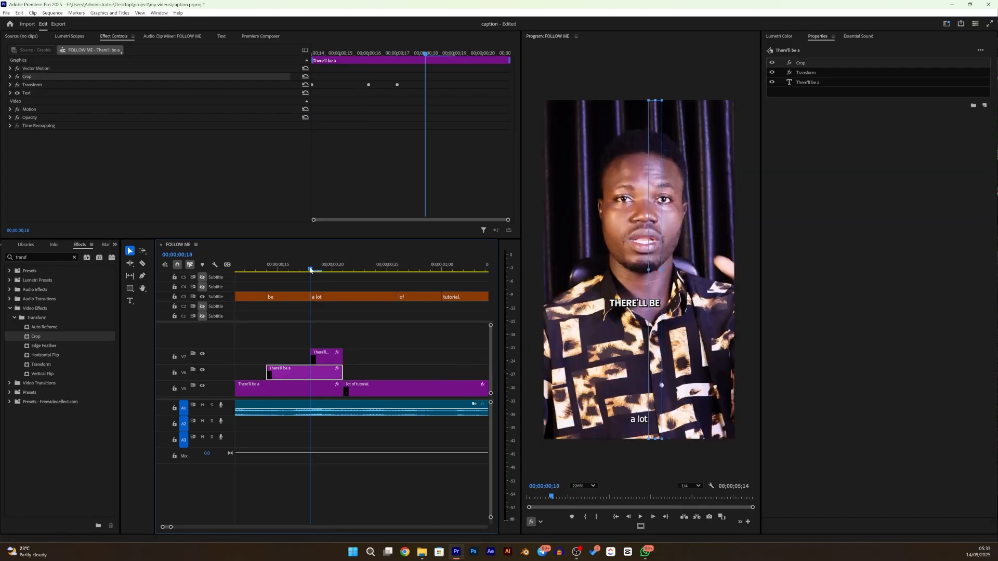
click(322, 357)
click(591, 276)
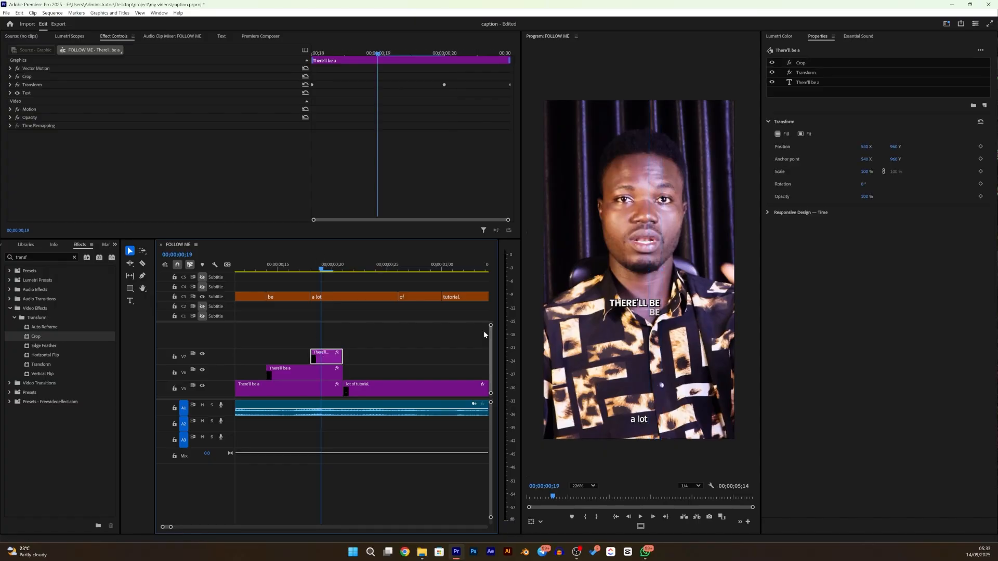
click(541, 523)
click(557, 501)
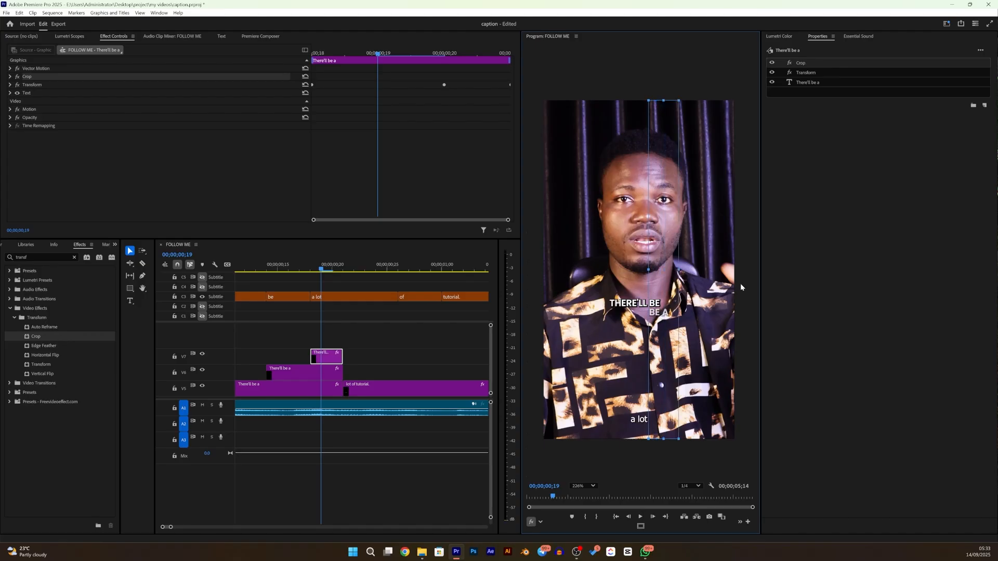
drag(662, 269, 734, 269)
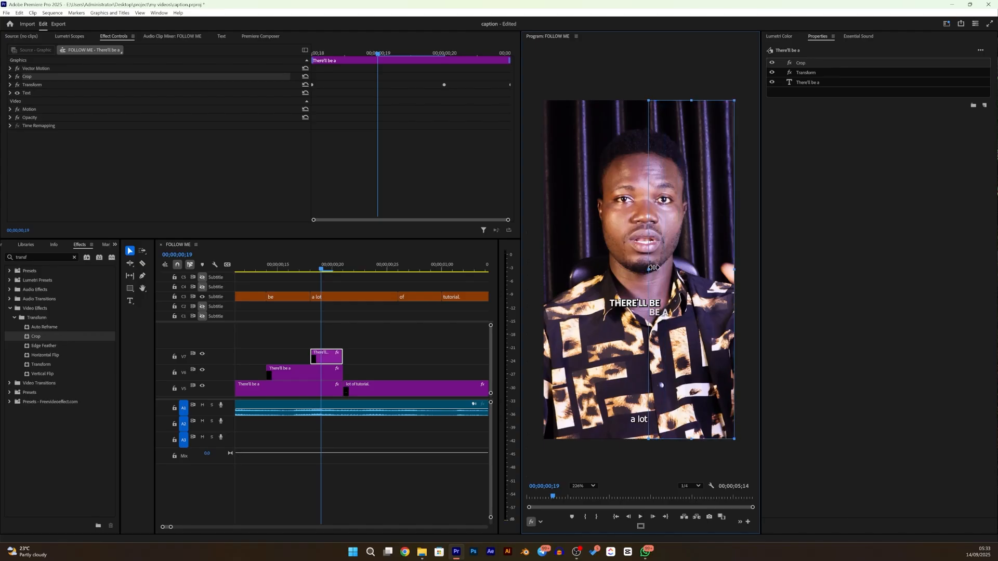
drag(650, 268, 666, 267)
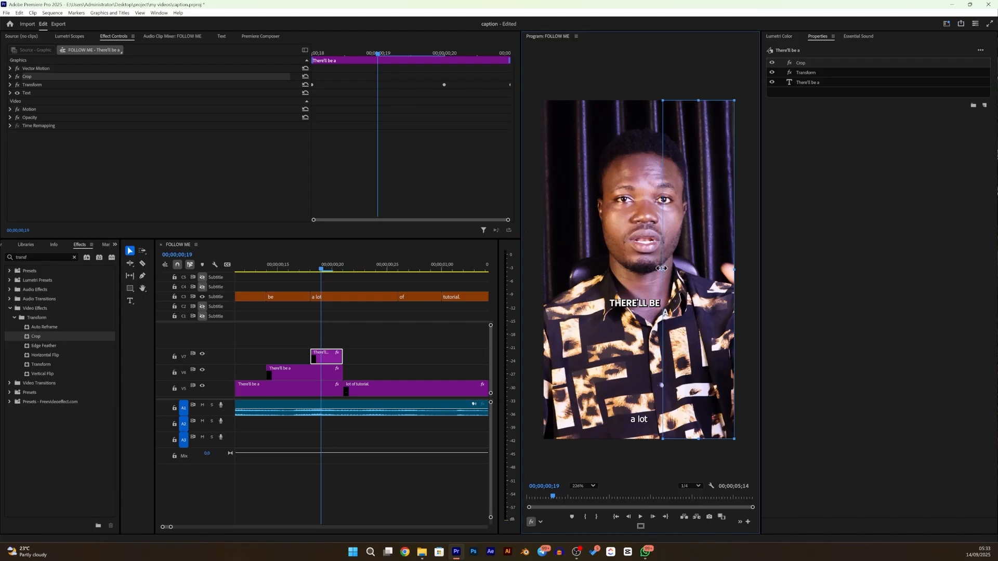
drag(662, 269, 660, 269)
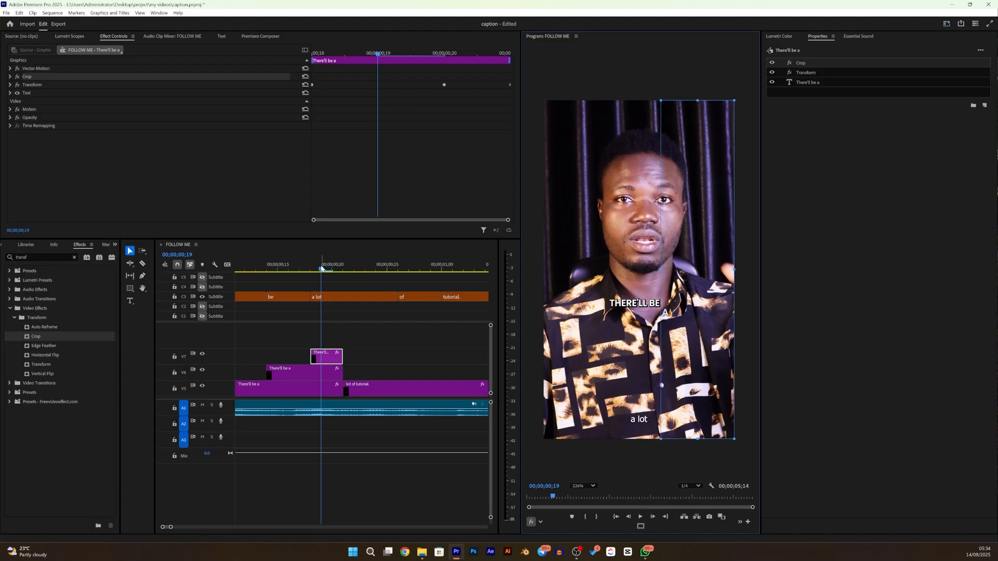
- Duplicate the "lot of tutorial." caption onto V6 starting at 00;00;00;26 and onto V7 starting at 00;00;01;00
drag(322, 269, 339, 265)
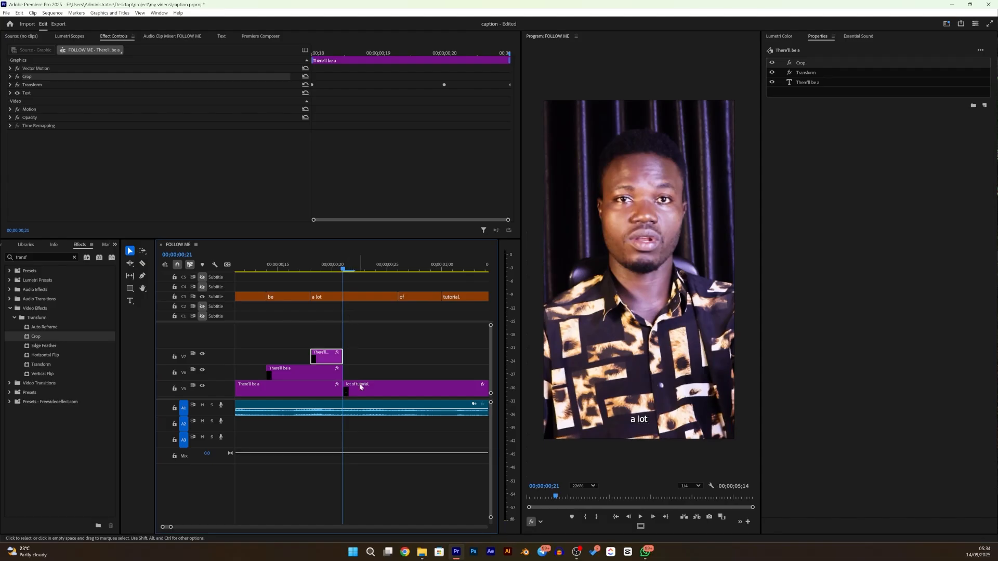
drag(344, 266, 362, 270)
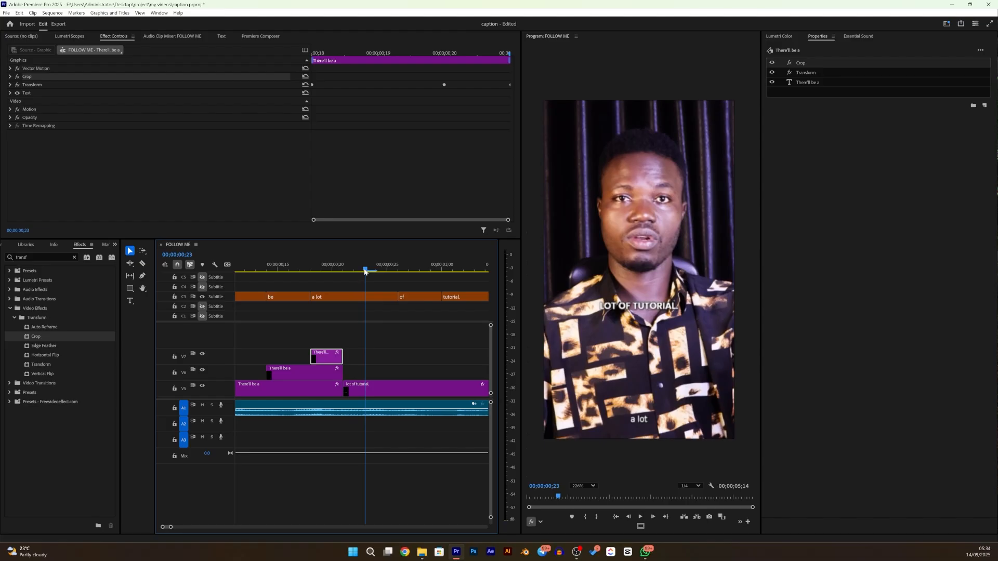
drag(364, 271, 399, 270)
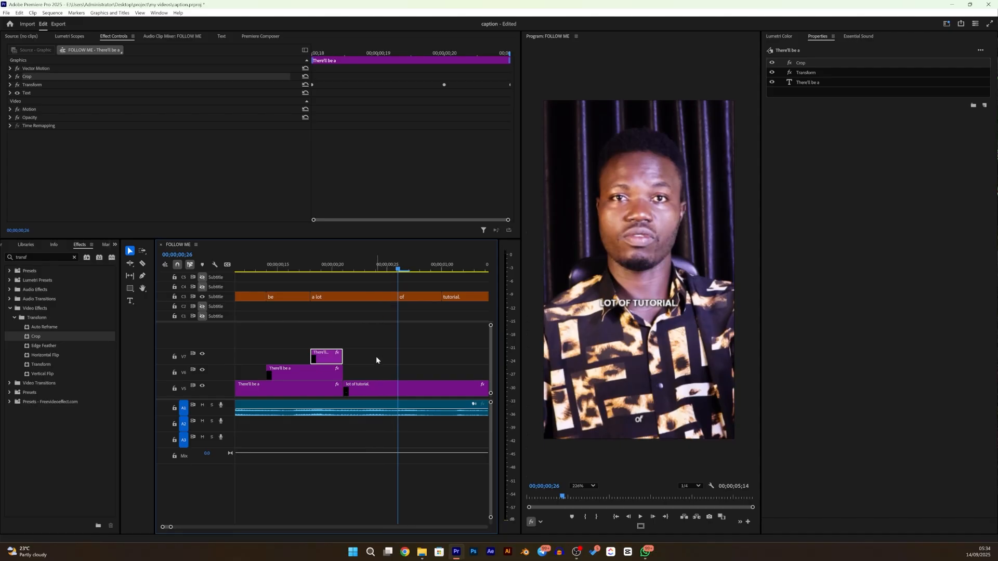
drag(370, 385, 422, 372)
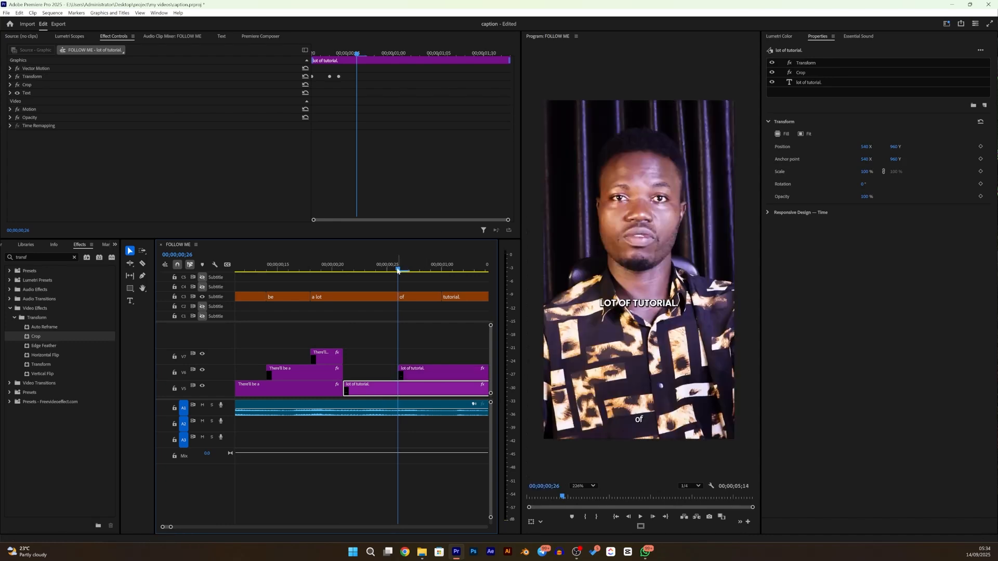
drag(397, 271, 441, 271)
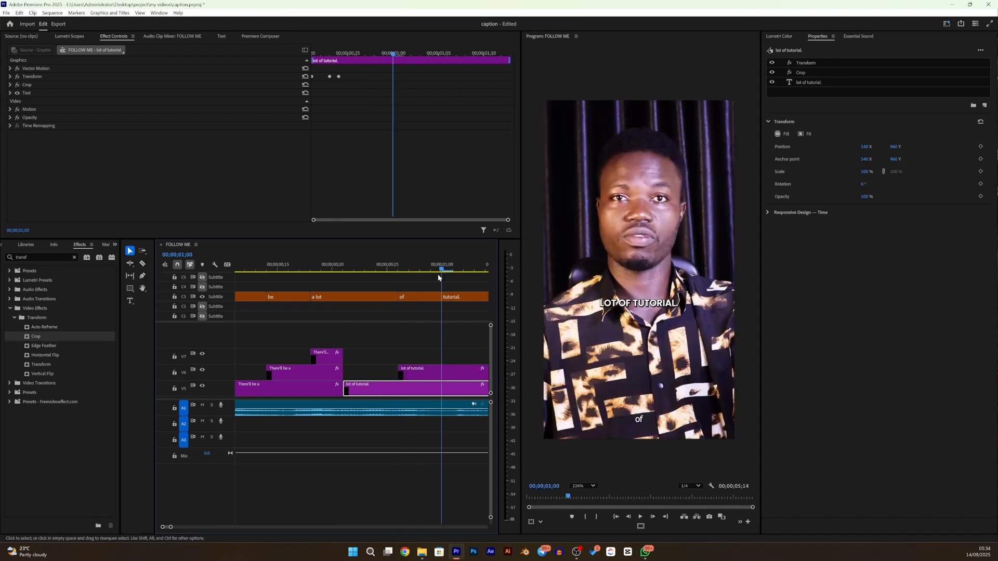
click(412, 373)
drag(442, 353, 455, 355)
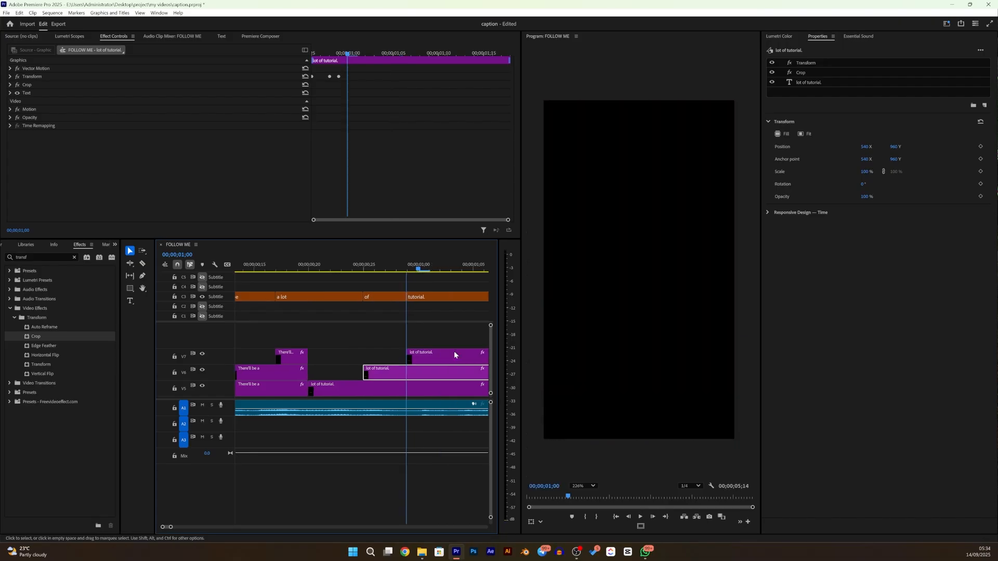
- Trim the V6 and V7 copies of "lot of tutorial." to end where the V5 original ends
scroll(455, 355, down, 3)
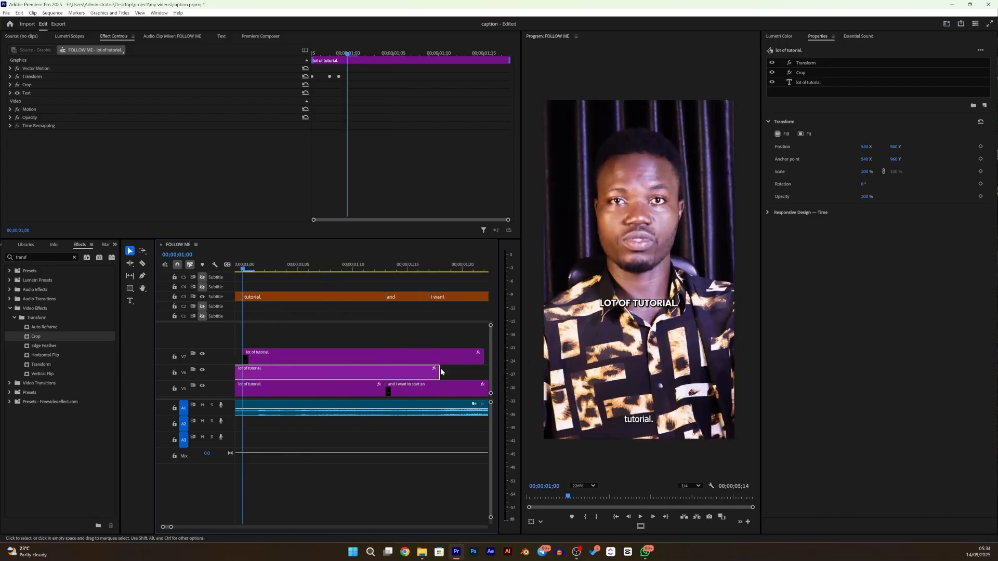
drag(439, 373, 385, 375)
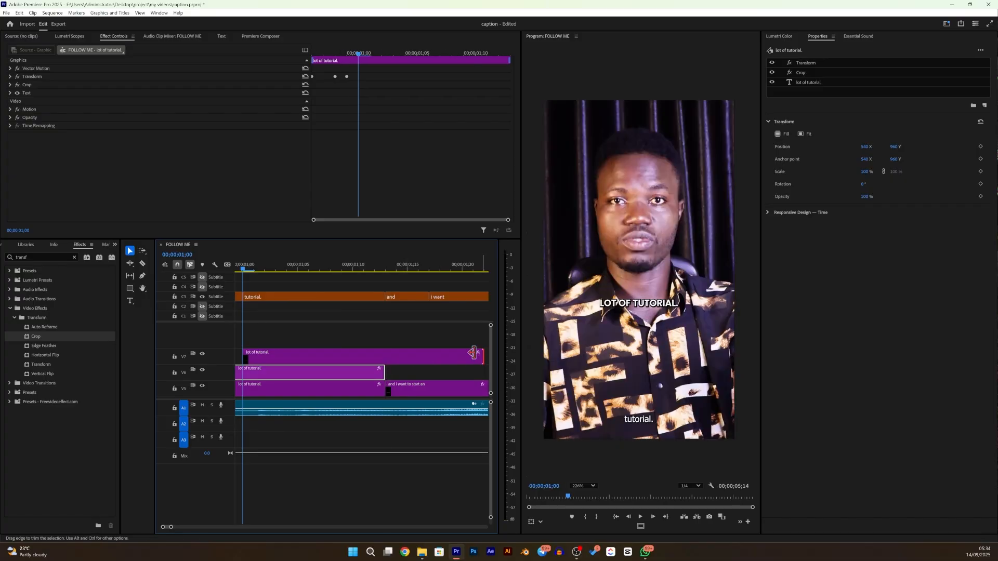
drag(473, 353, 380, 354)
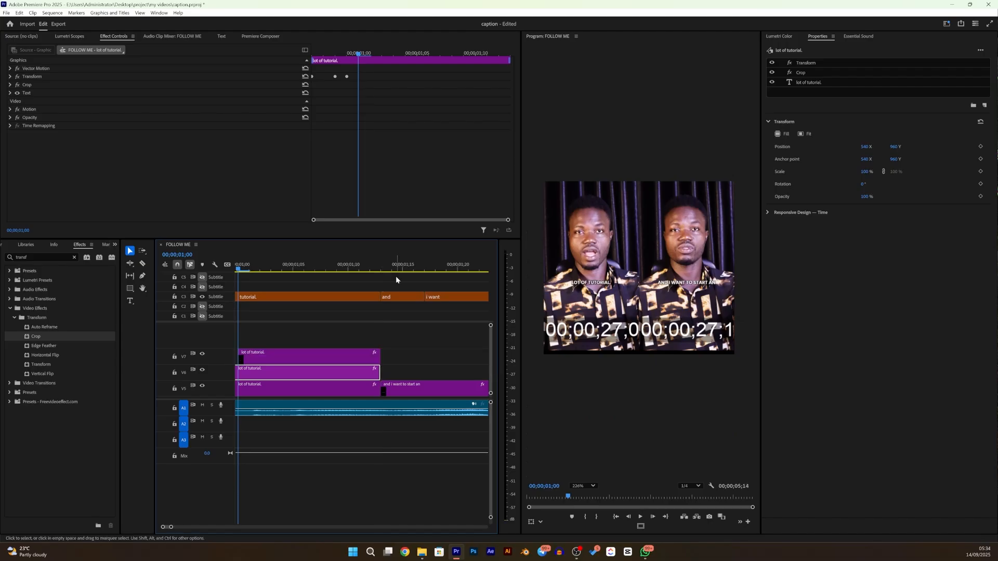
- Duplicate the "and i want to start an" caption from V5 onto V6, starting at 00;00;01;17 where the "i want" subtitle begins
click(400, 270)
scroll(406, 356, down, 2)
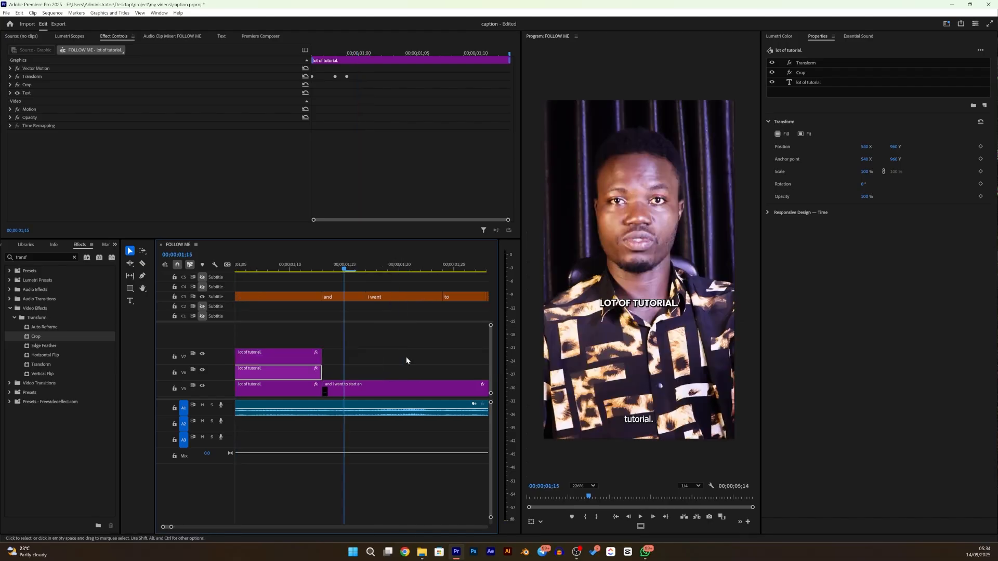
click(343, 387)
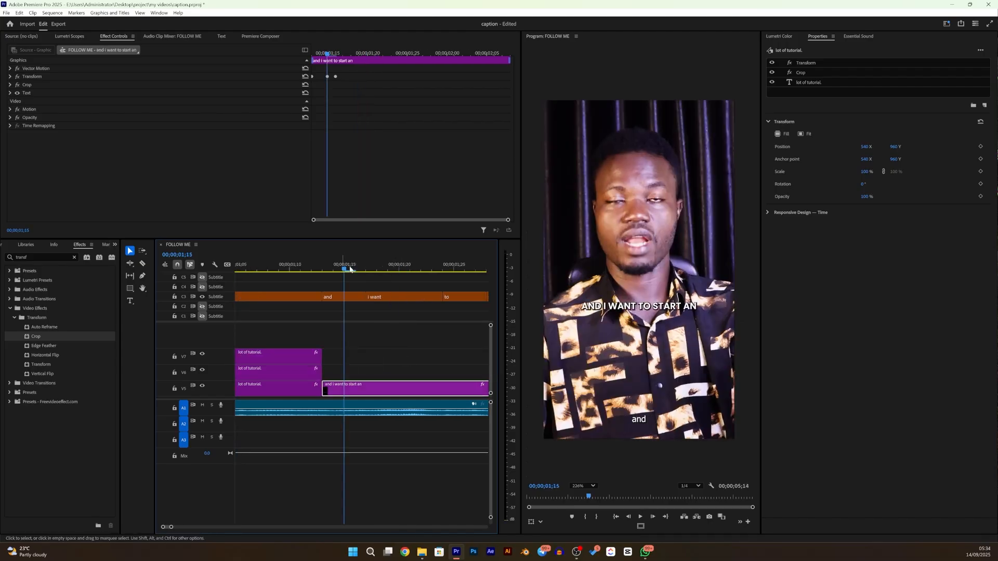
drag(342, 270, 365, 270)
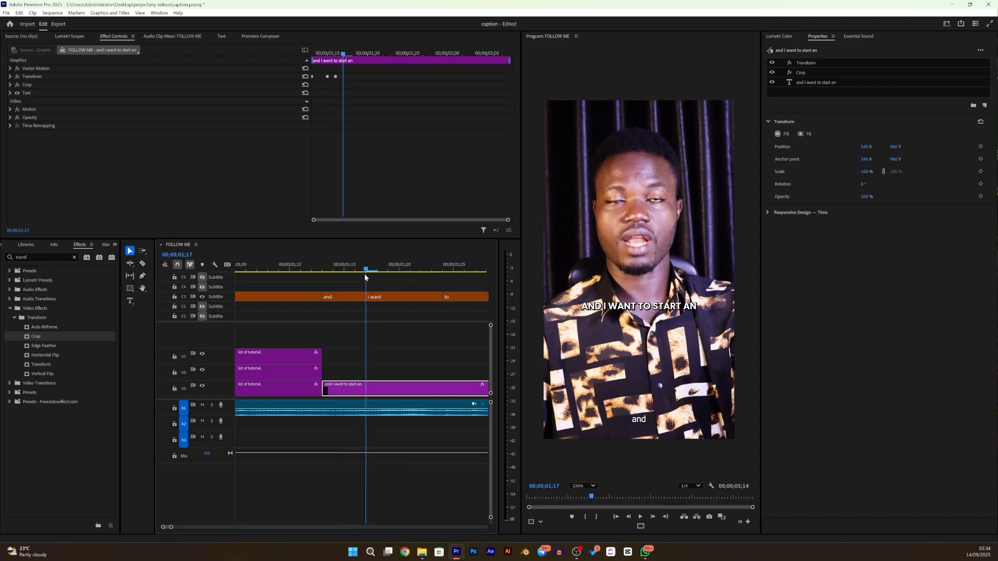
drag(343, 395, 402, 352)
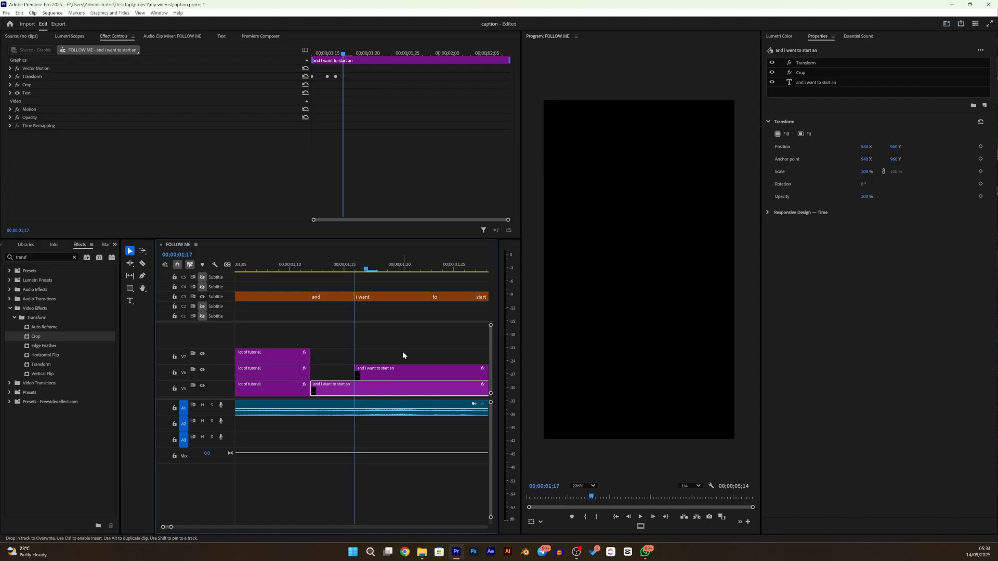
- Duplicate the "and i want to start an" caption from V6 onto V7, starting at 00;00;01;19 within the "i want" subtitle
scroll(318, 297, right, 3)
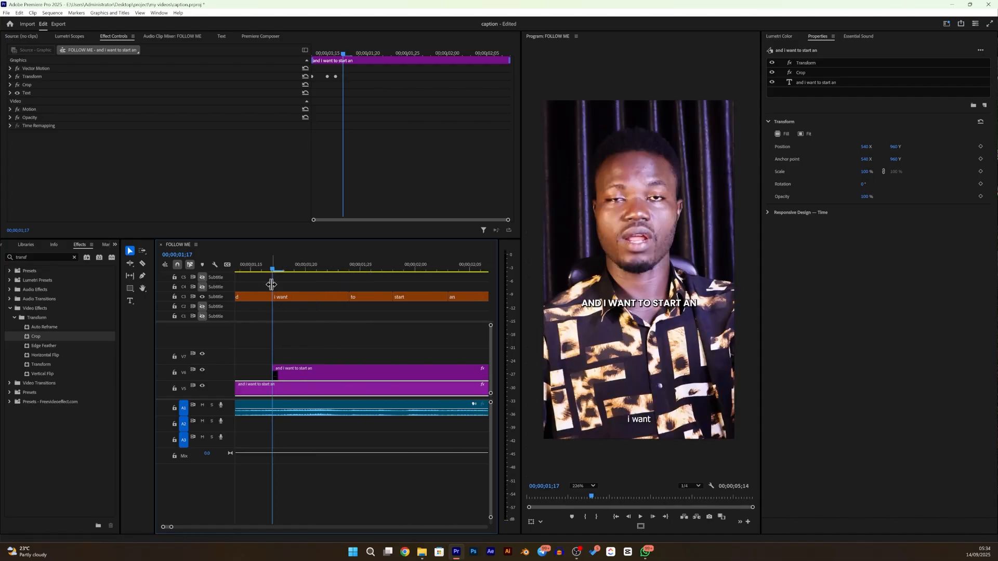
click(287, 272)
click(298, 271)
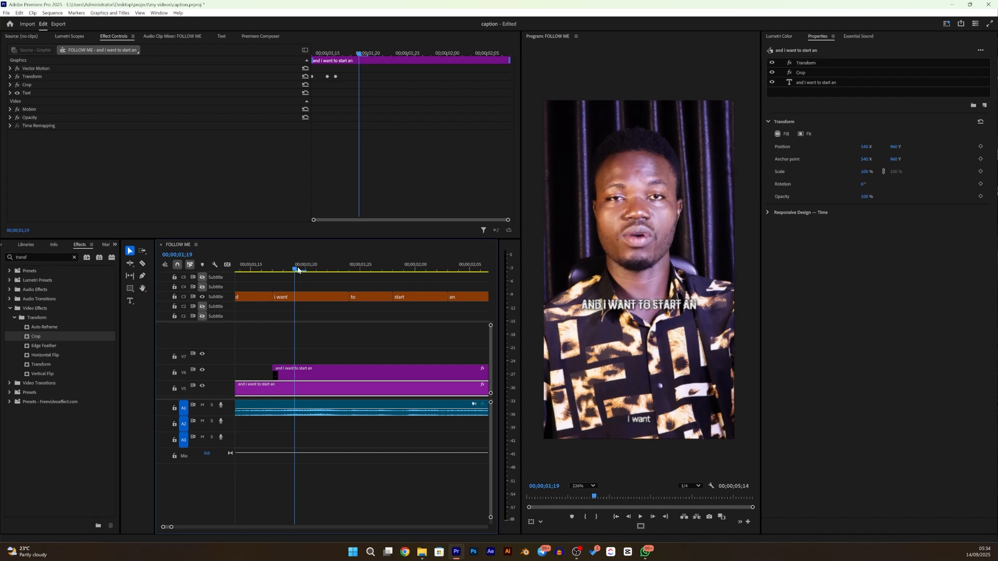
click(291, 369)
drag(302, 363, 319, 331)
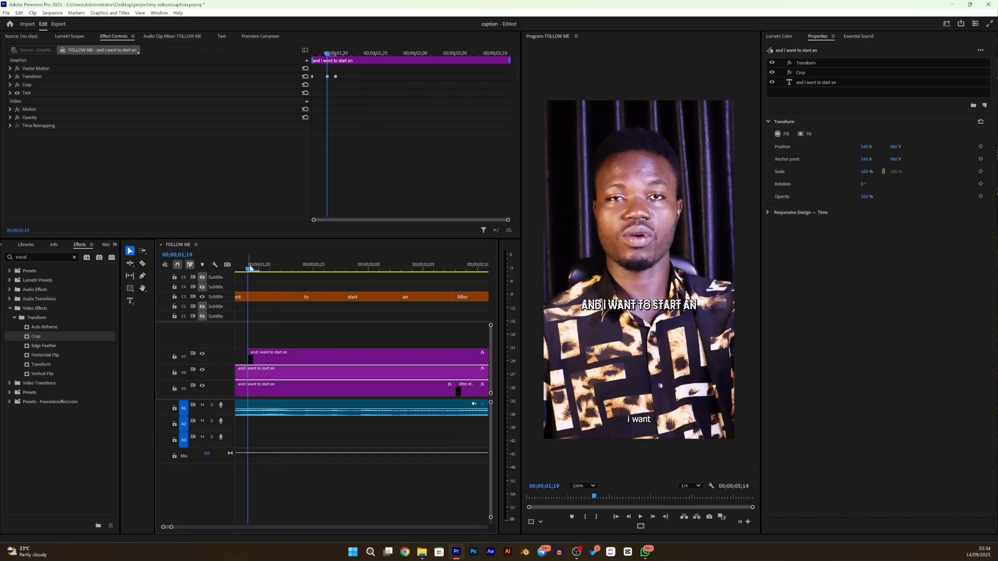
- Duplicate the V7 "and i want to start an" caption onto a new V8 track, starting at 00;00;01;24 where the "to" subtitle begins
drag(248, 268, 303, 281)
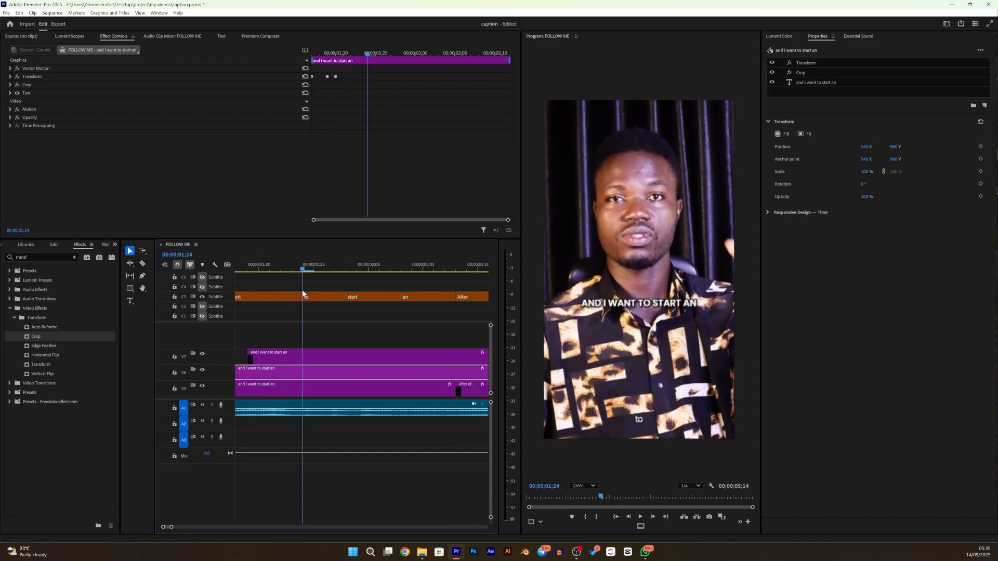
scroll(277, 336, up, 3)
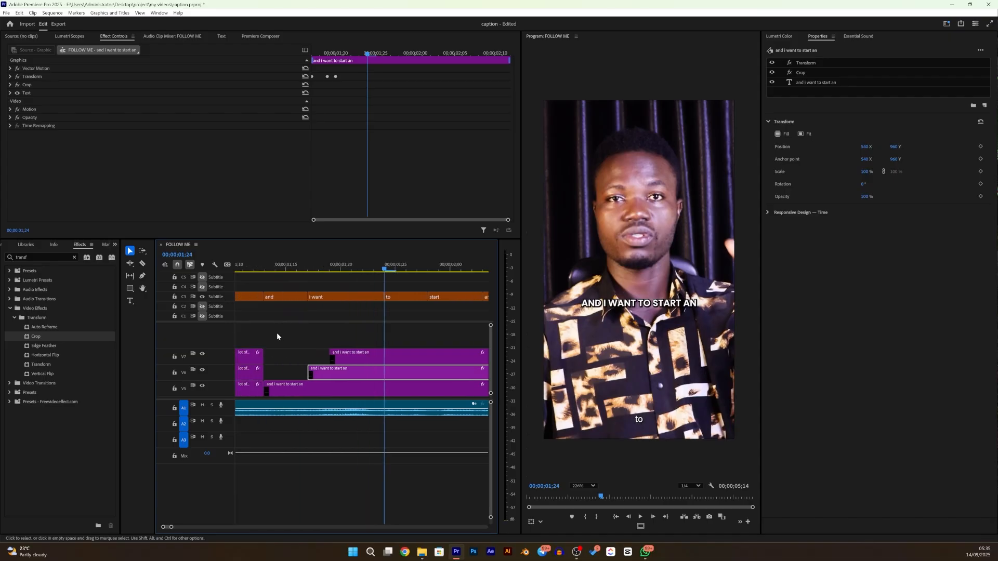
scroll(358, 366, down, 3)
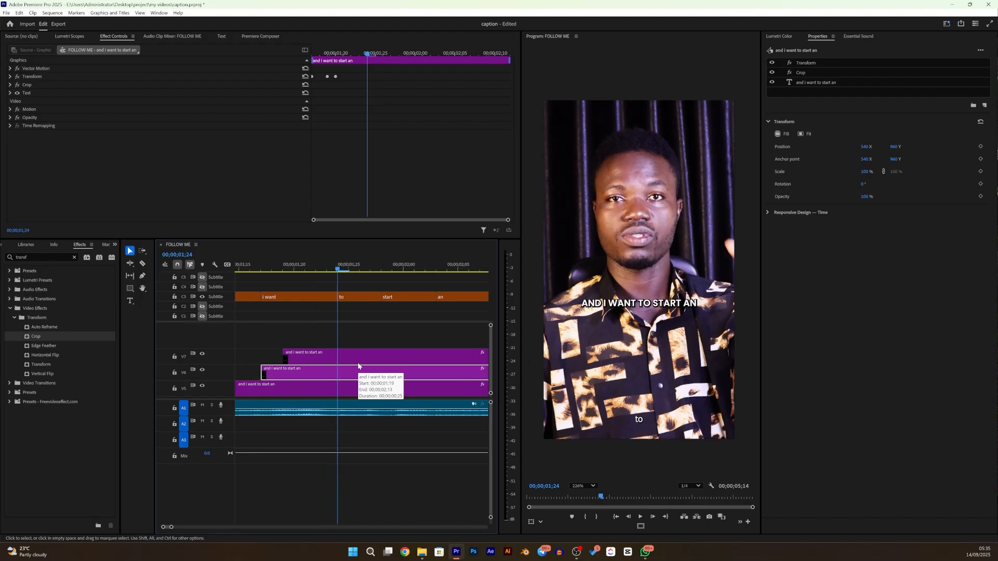
scroll(329, 352, down, 3)
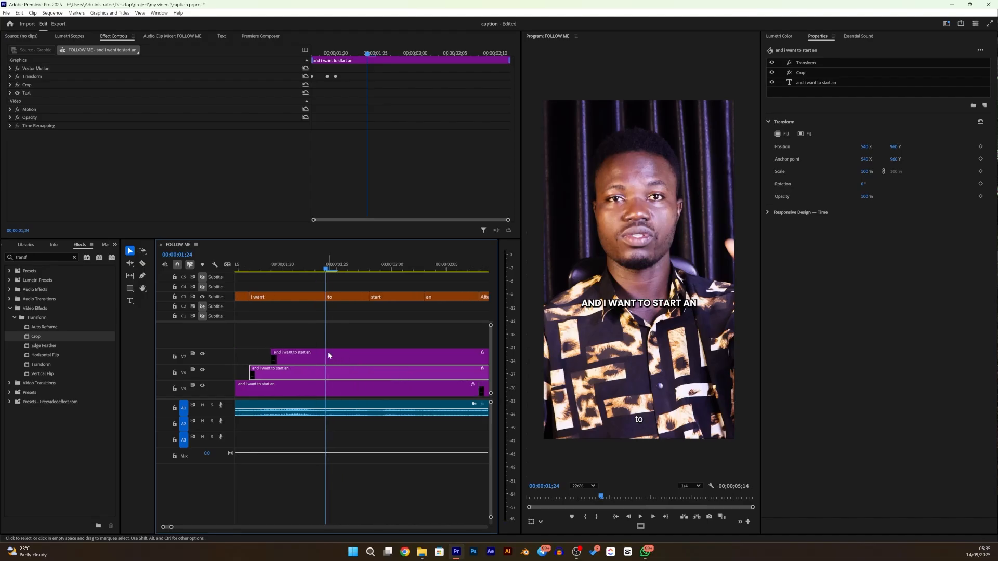
scroll(313, 349, up, 4)
scroll(313, 352, down, 2)
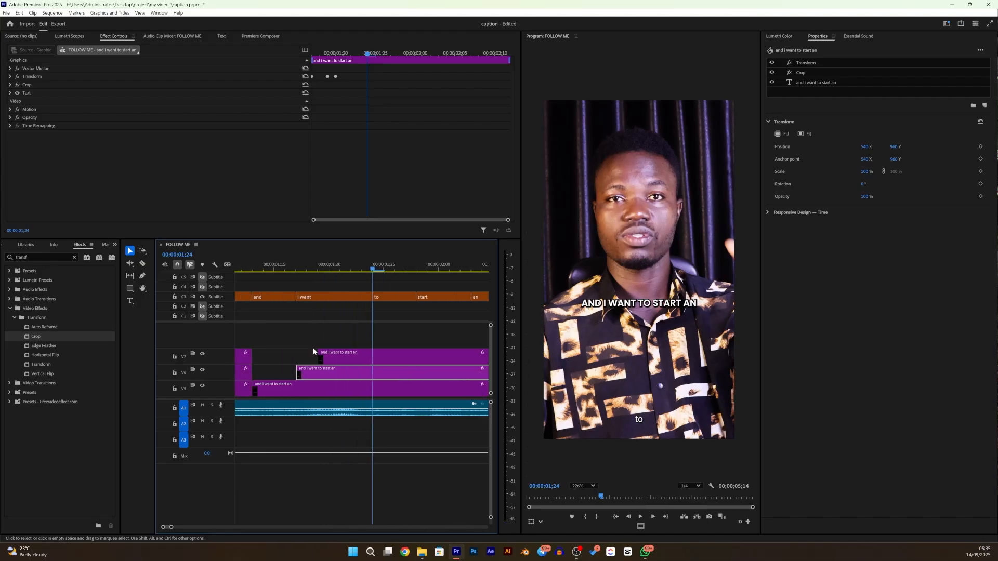
scroll(292, 356, down, 1)
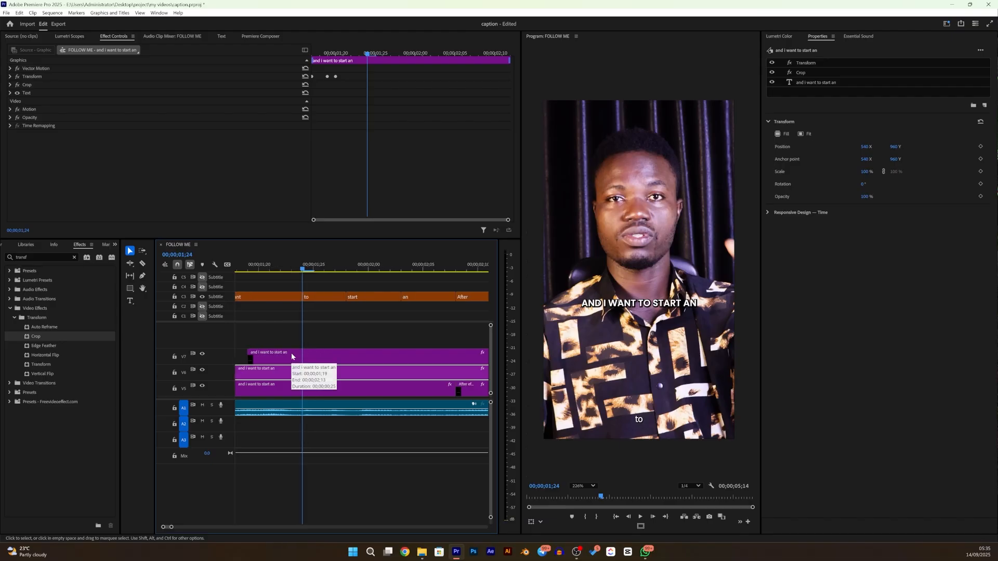
click(275, 353)
drag(268, 356, 326, 333)
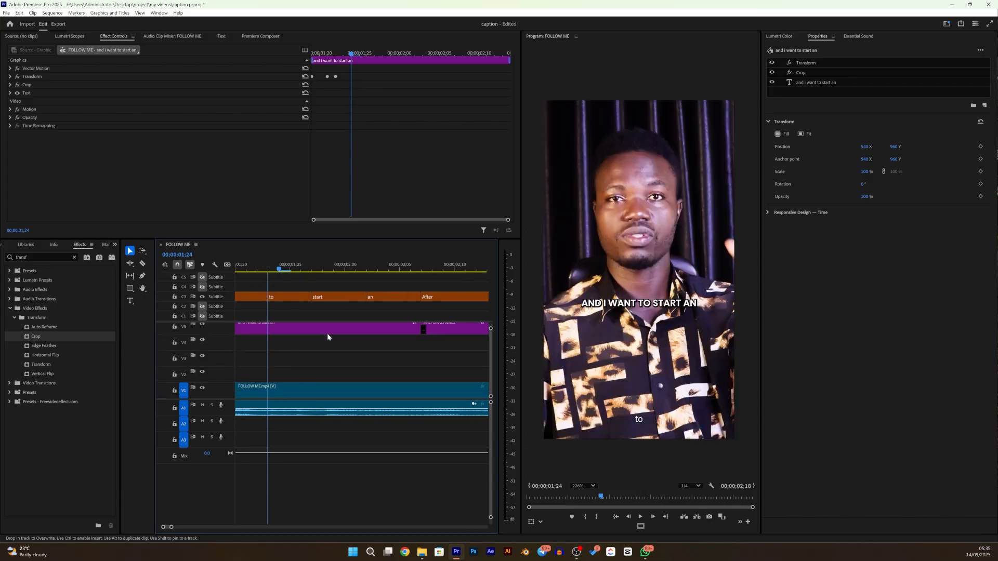
scroll(327, 337, up, 1)
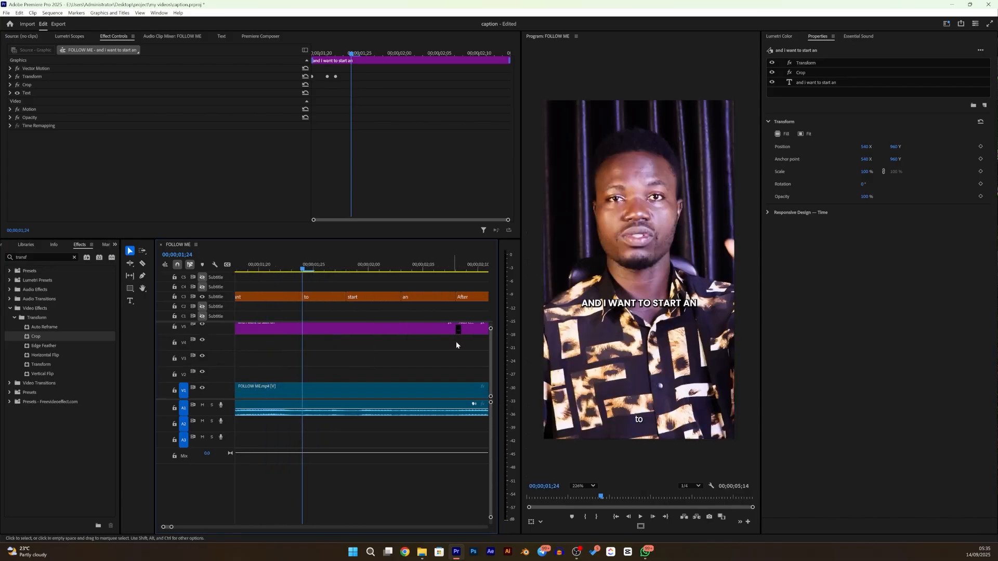
scroll(492, 338, up, 3)
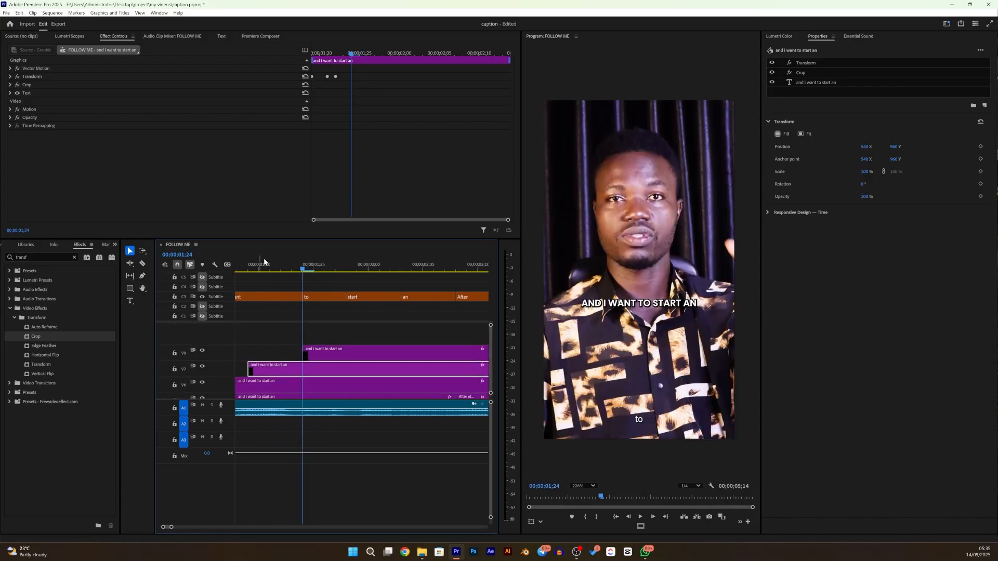
- Duplicate the V8 "and i want to start an" caption onto a new V9 track, starting at 00;00;01;28 where the "start" subtitle begins
drag(302, 271, 350, 297)
drag(323, 348, 377, 336)
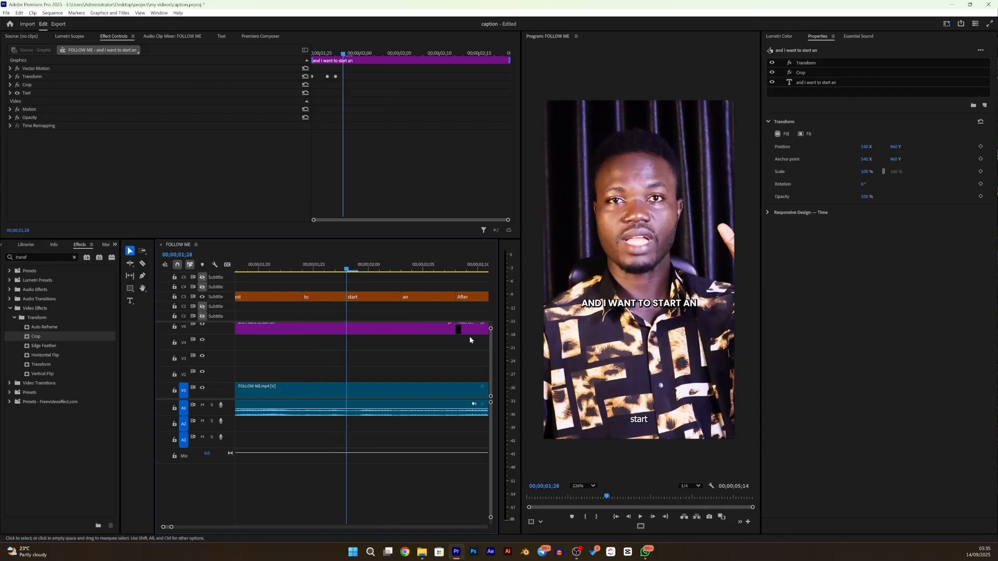
scroll(487, 341, up, 4)
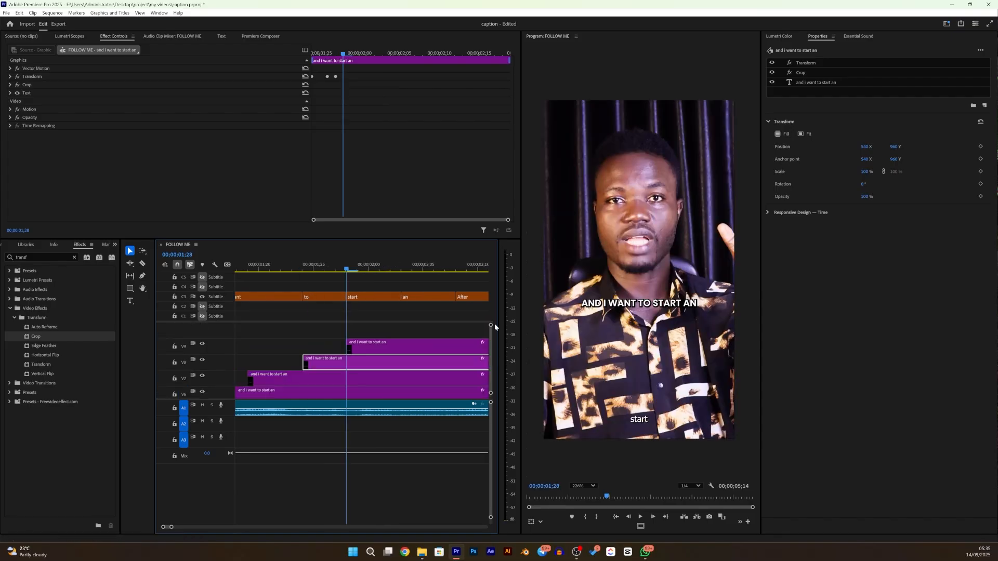
scroll(402, 431, up, 3)
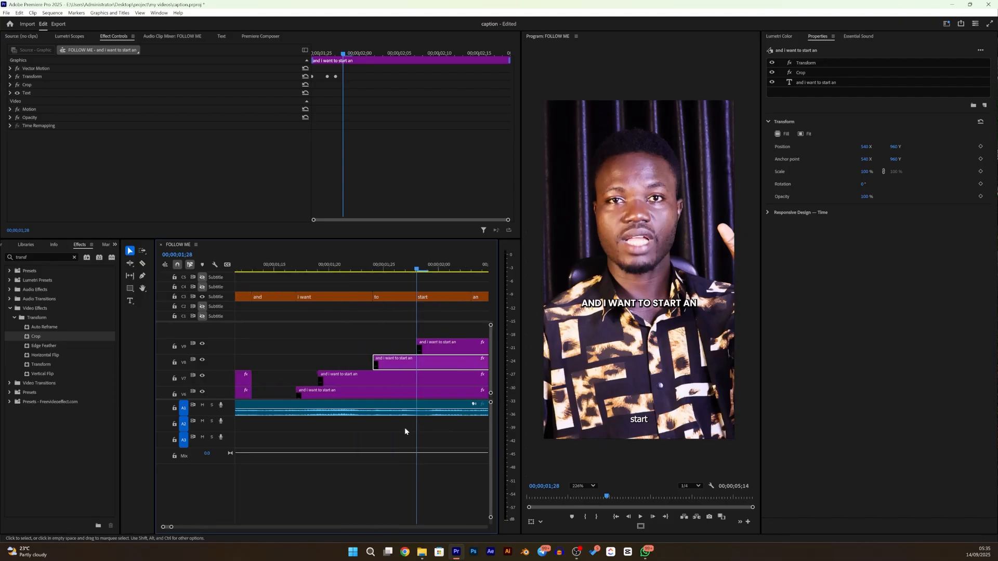
scroll(405, 431, down, 8)
scroll(400, 420, up, 3)
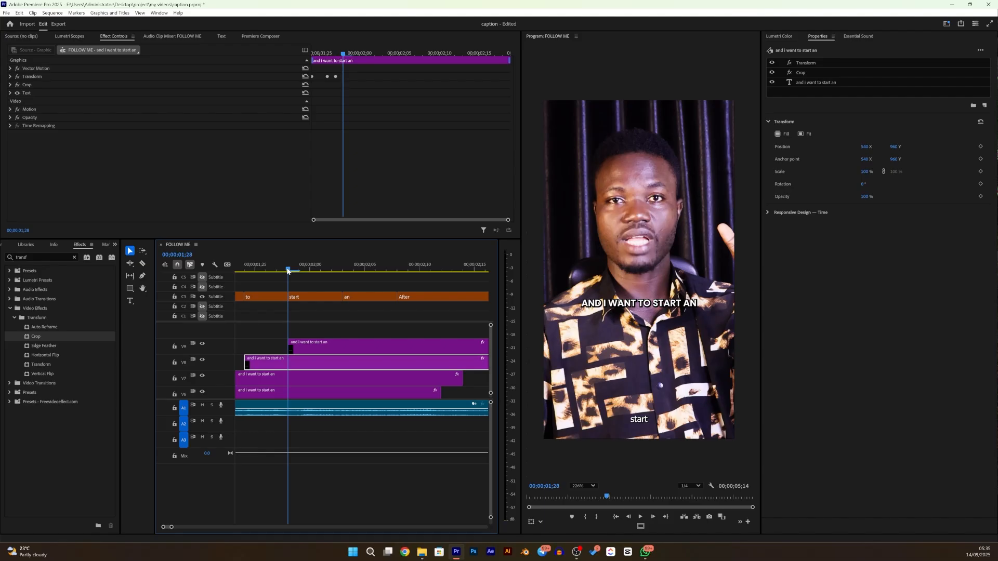
- Duplicate the V9 "and i want to start an" caption onto a new V10 track, starting at 00;00;02;03 where the "an" subtitle begins
drag(288, 271, 341, 312)
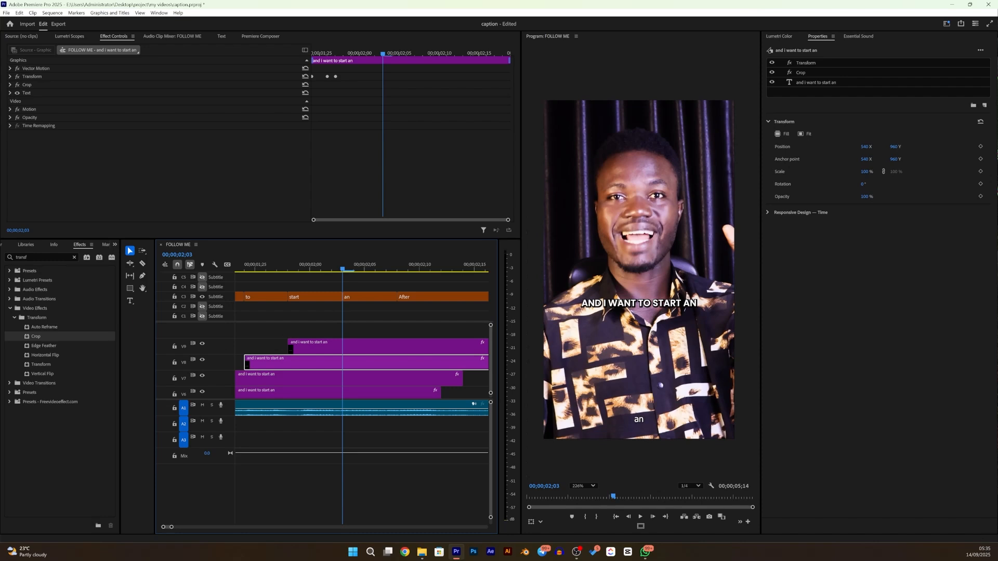
key(alt+Tab)
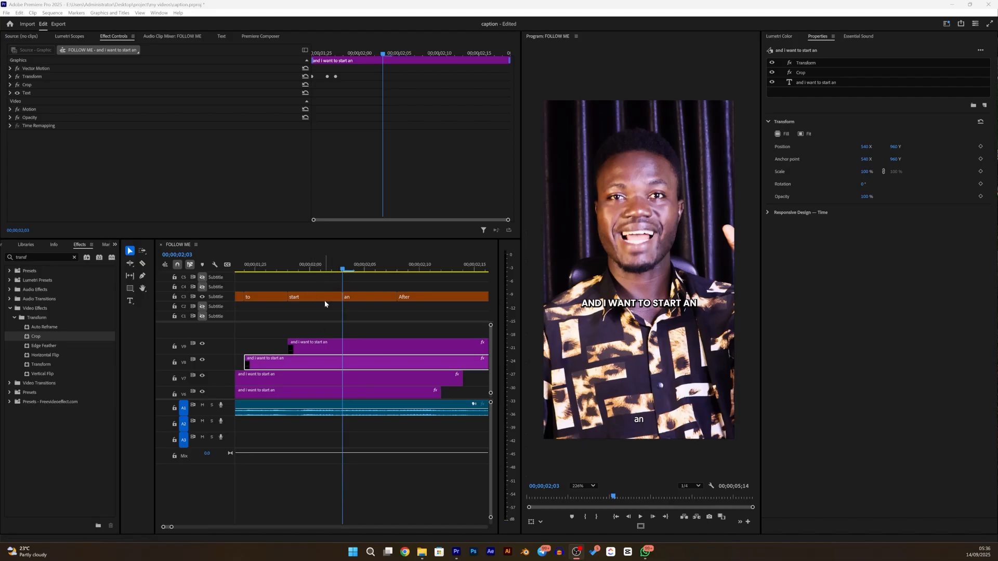
click(298, 349)
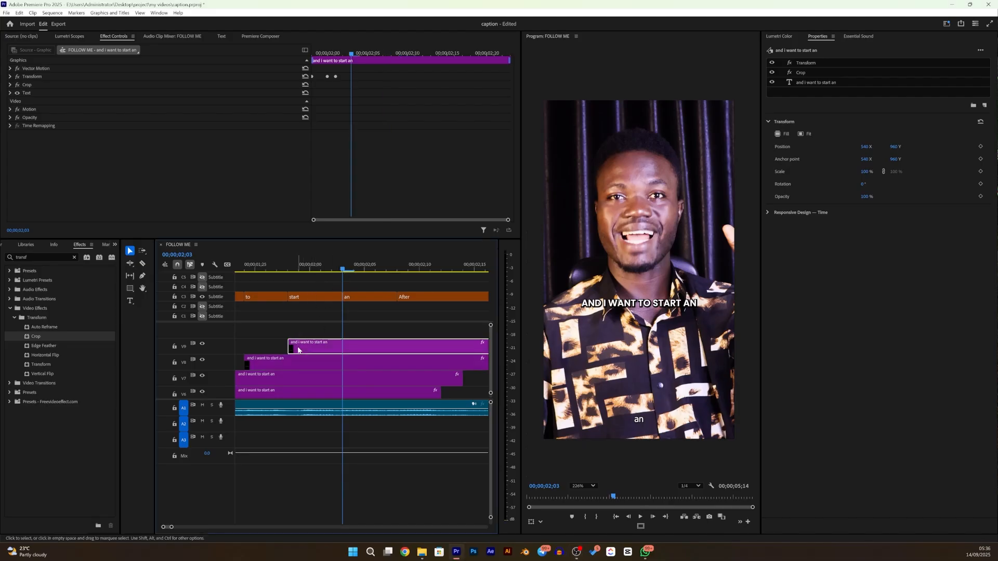
drag(301, 350, 353, 331)
scroll(349, 360, down, 4)
scroll(348, 360, up, 3)
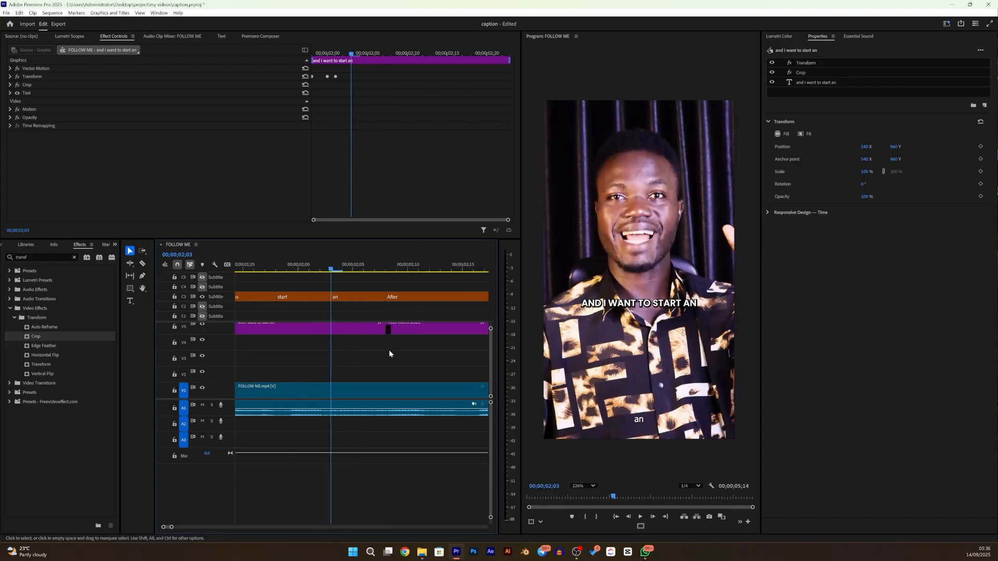
scroll(494, 329, up, 3)
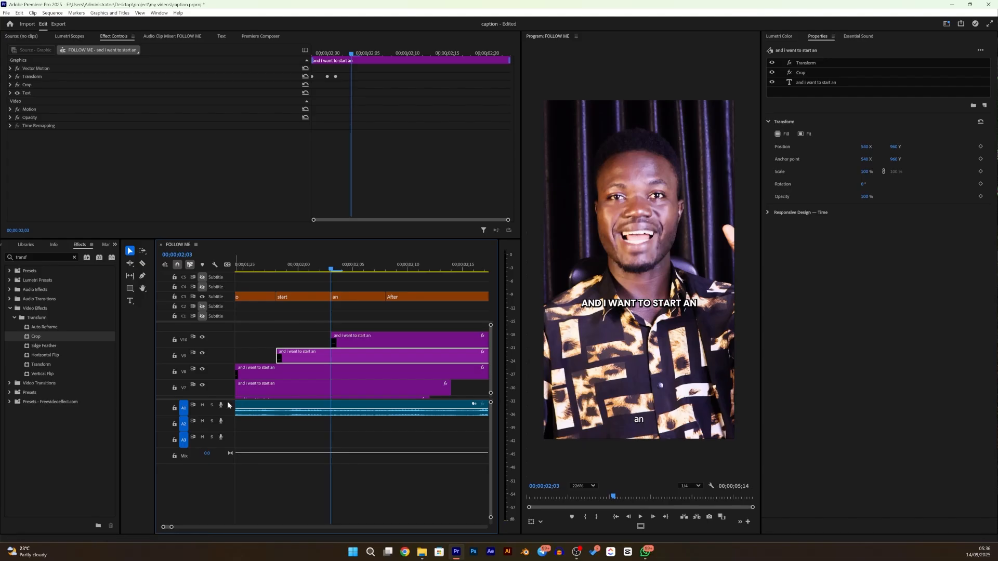
- Split the V6 to V10 copies of "and i want to start an" at 00;00;02;08 and delete the pieces after the cut
drag(228, 400, 225, 491)
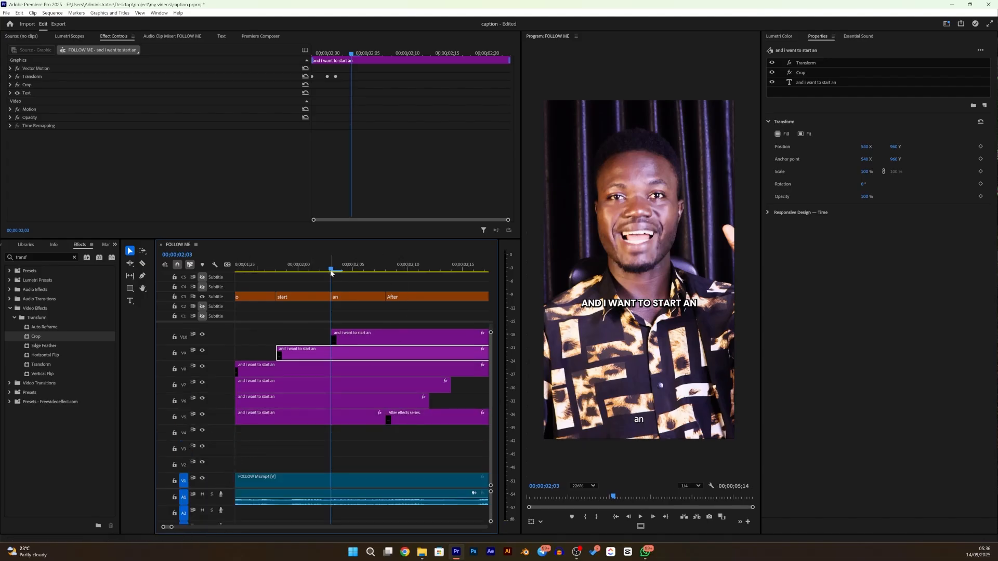
drag(331, 270, 385, 300)
key(c)
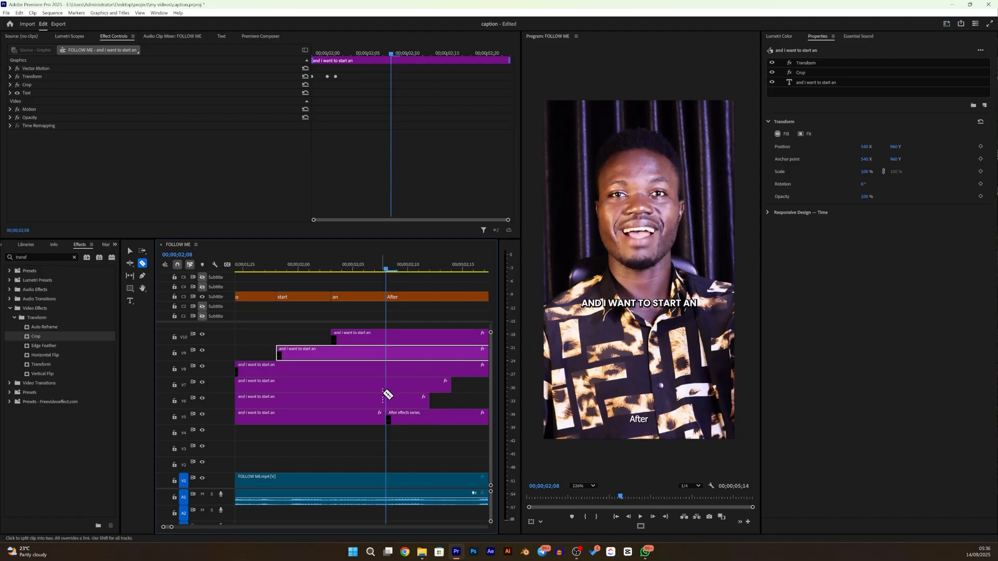
click(387, 400)
click(388, 386)
click(388, 366)
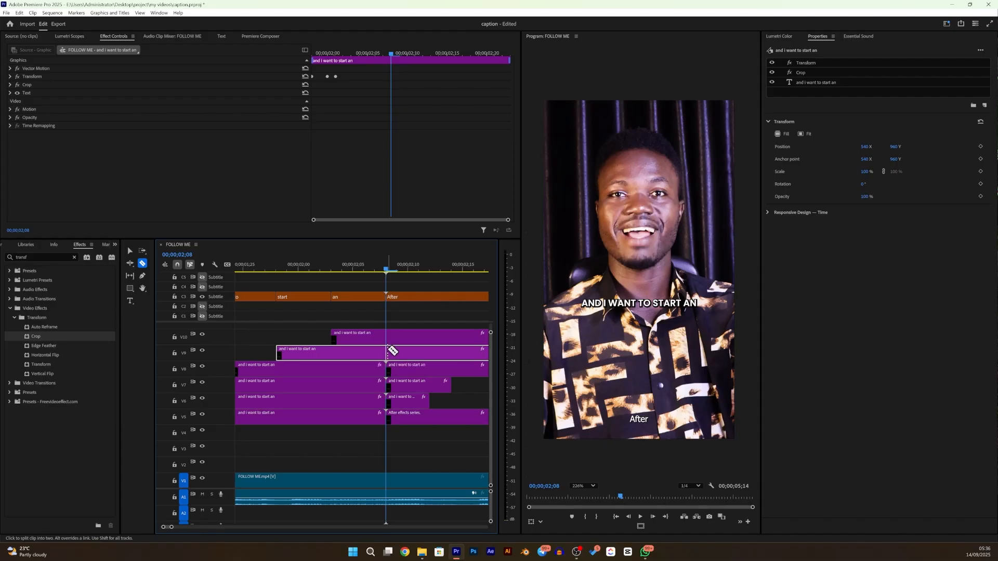
click(387, 353)
click(388, 337)
key(v)
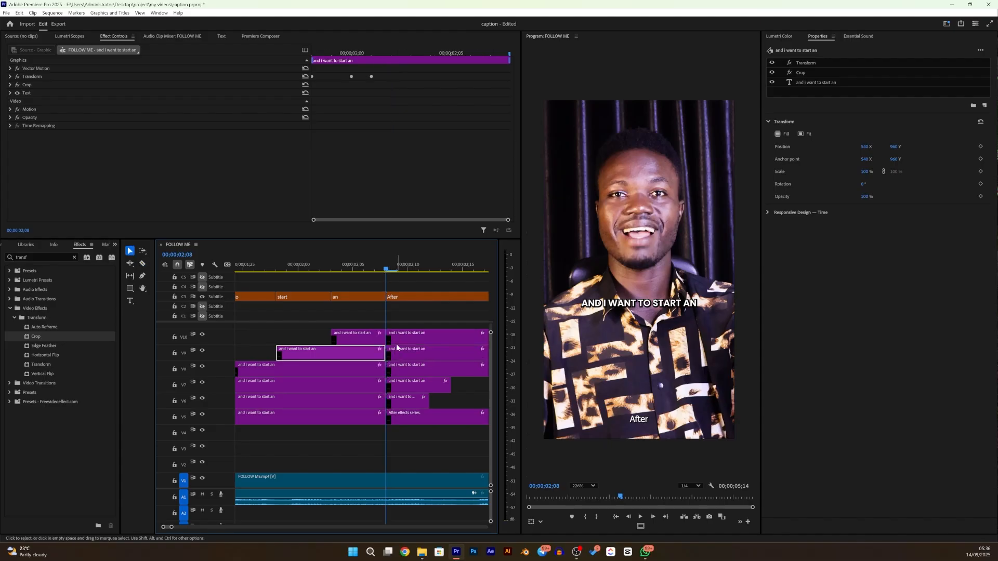
drag(404, 319, 407, 400)
key(Delete)
- Crop the right side of the V5 "lot of tutorial." caption so only the word "LOT" shows
scroll(374, 385, up, 3)
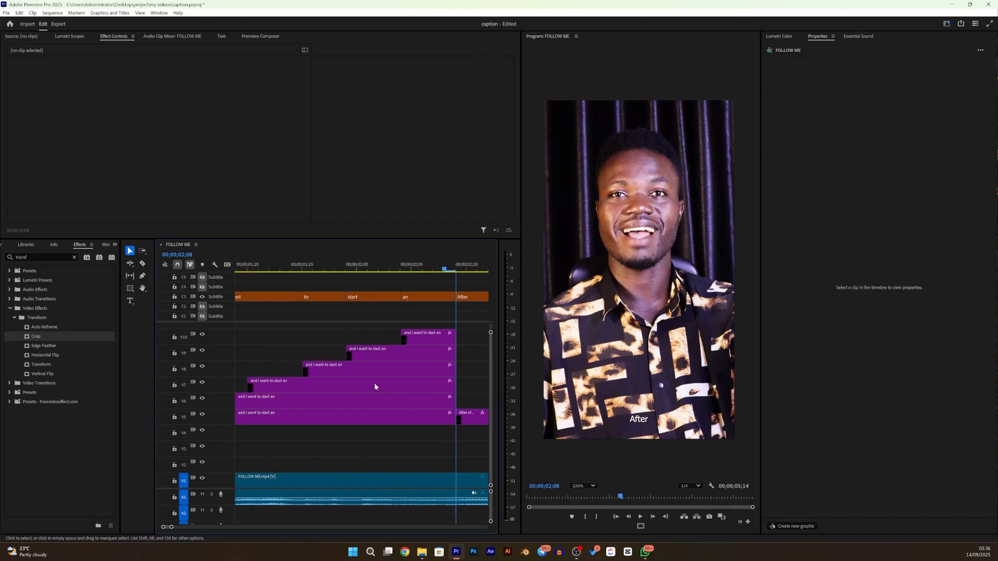
scroll(375, 387, up, 3)
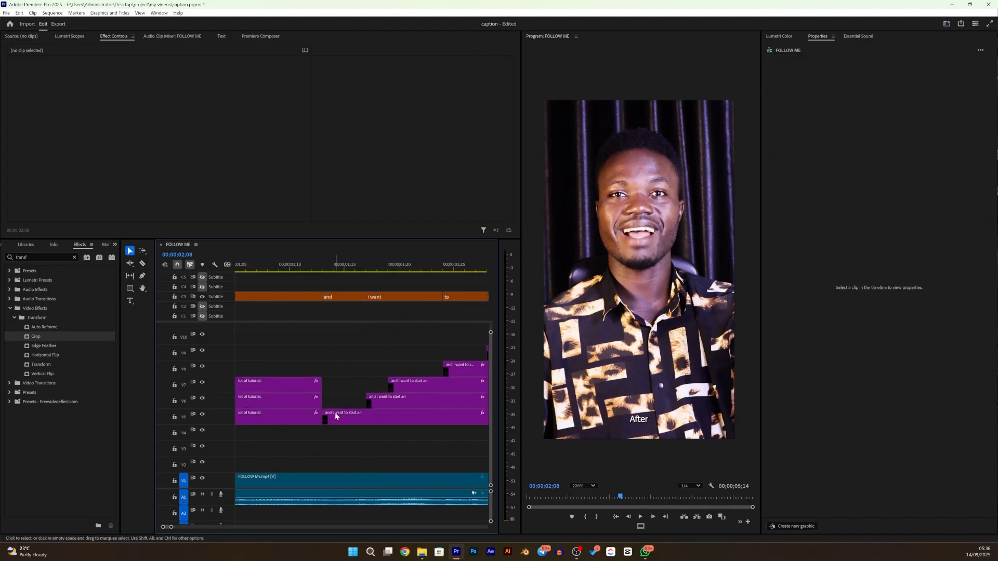
scroll(321, 387, down, 2)
scroll(319, 387, down, 5)
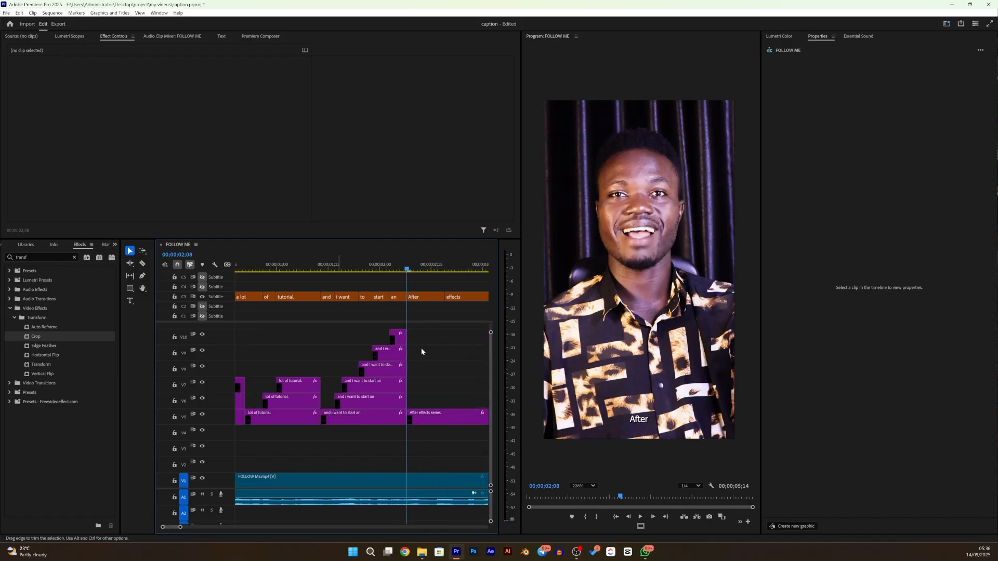
click(268, 268)
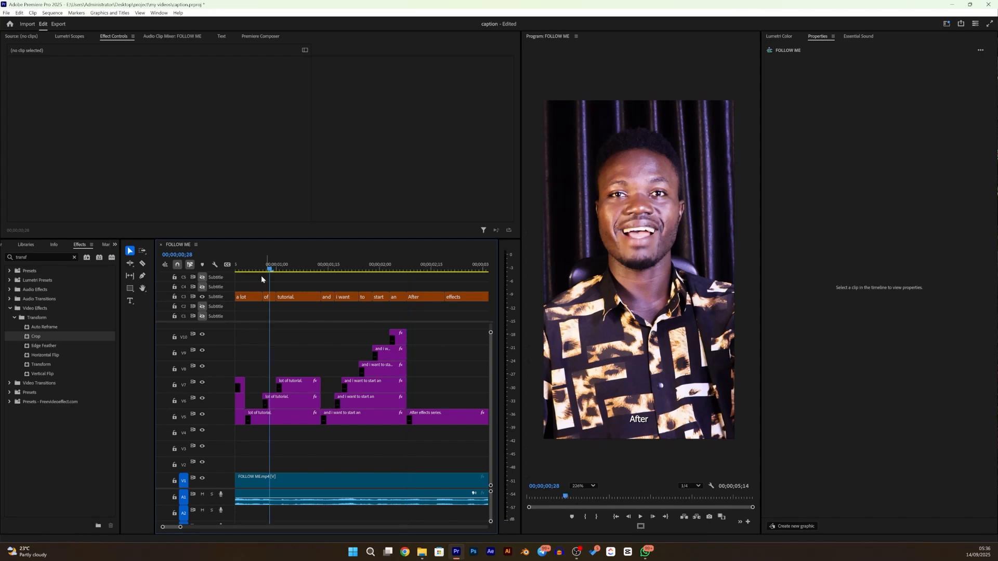
scroll(291, 380, up, 4)
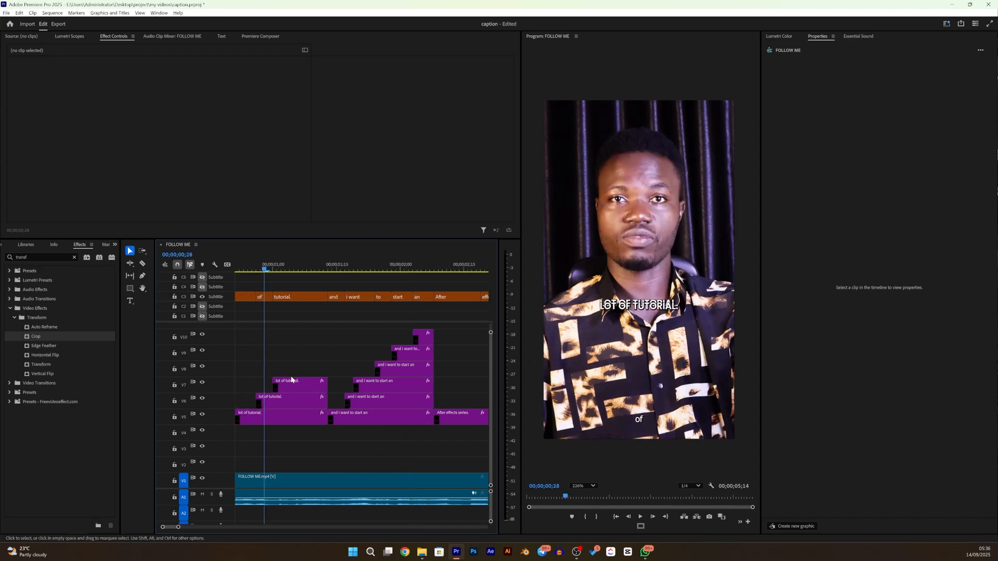
scroll(288, 384, left, 5)
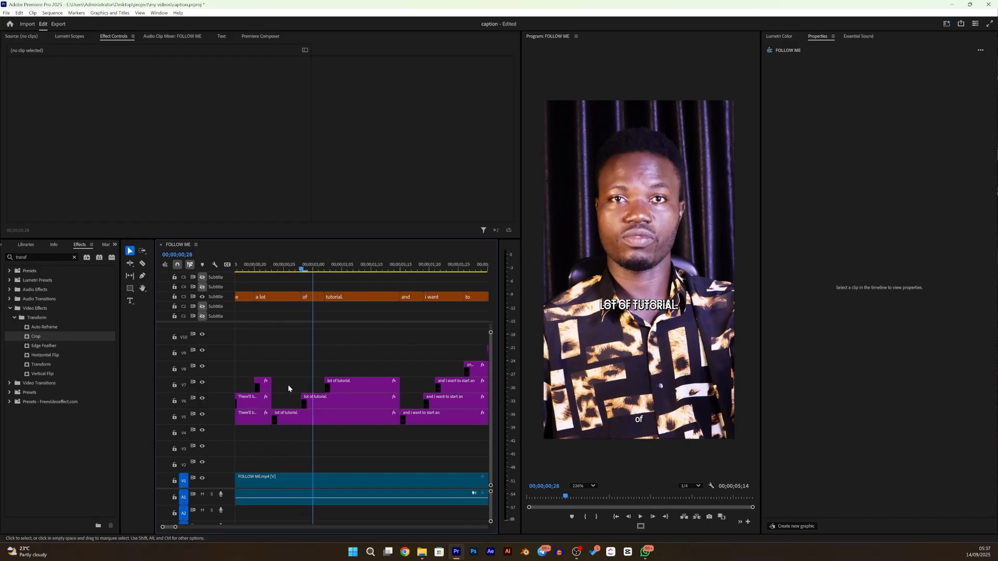
click(347, 267)
drag(327, 273, 387, 272)
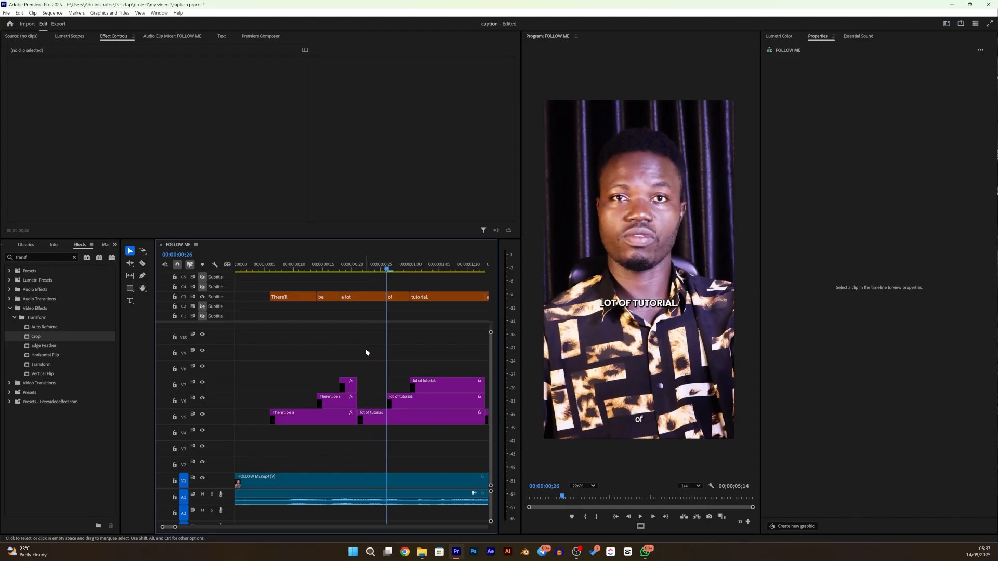
click(373, 420)
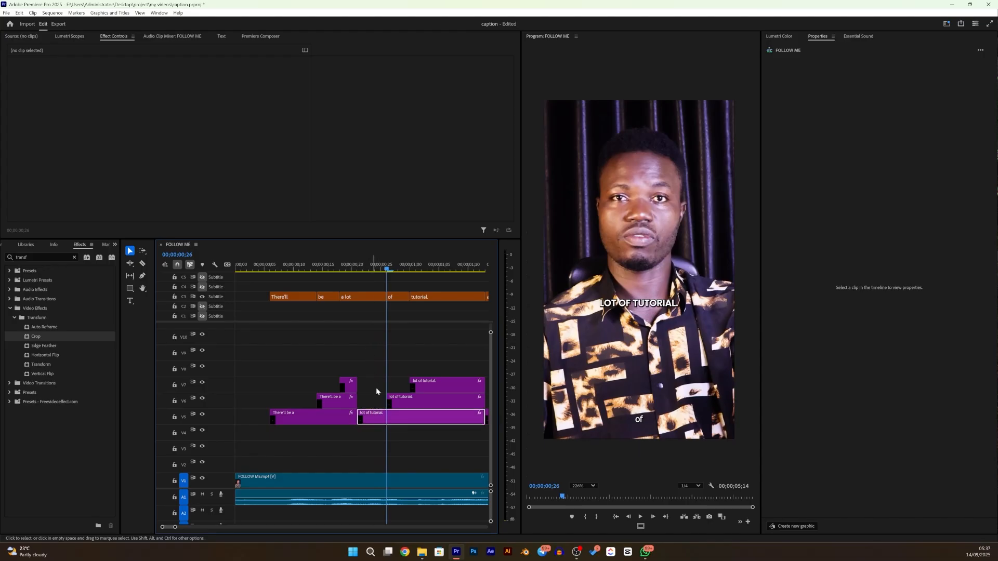
click(542, 522)
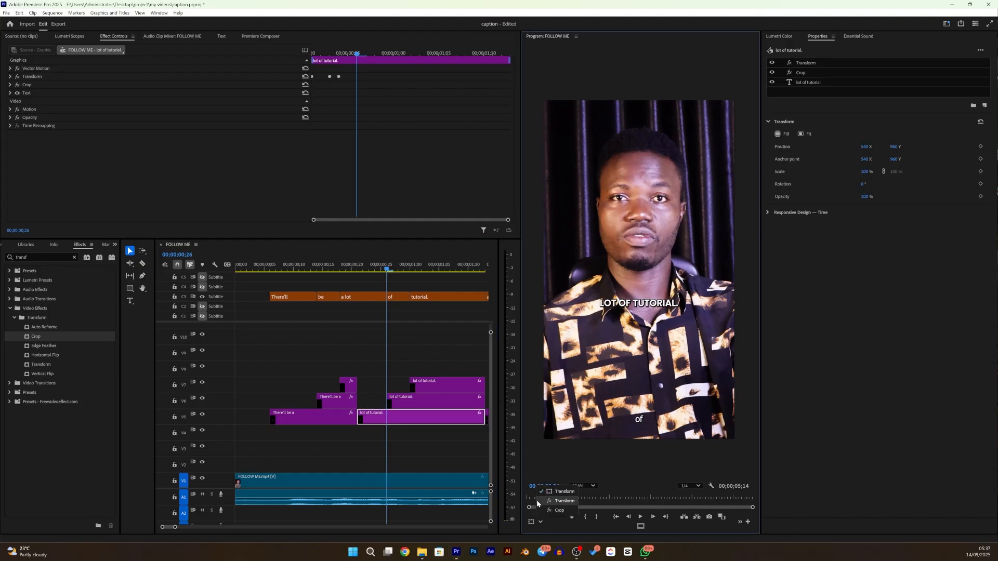
click(559, 510)
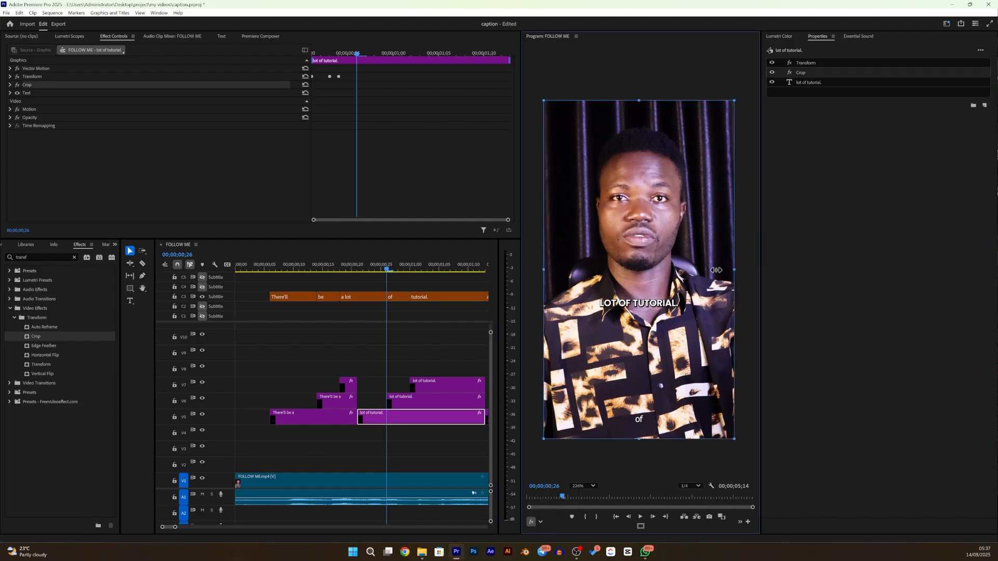
drag(734, 270, 612, 306)
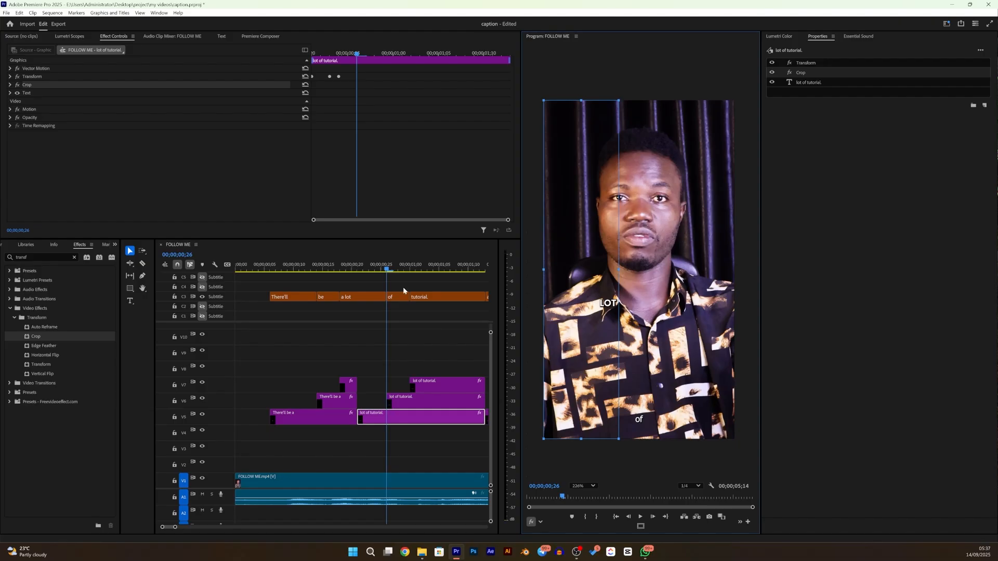
- Crop both sides of the V6 "lot of tutorial." copy so only the word "OF" shows
drag(386, 270, 393, 270)
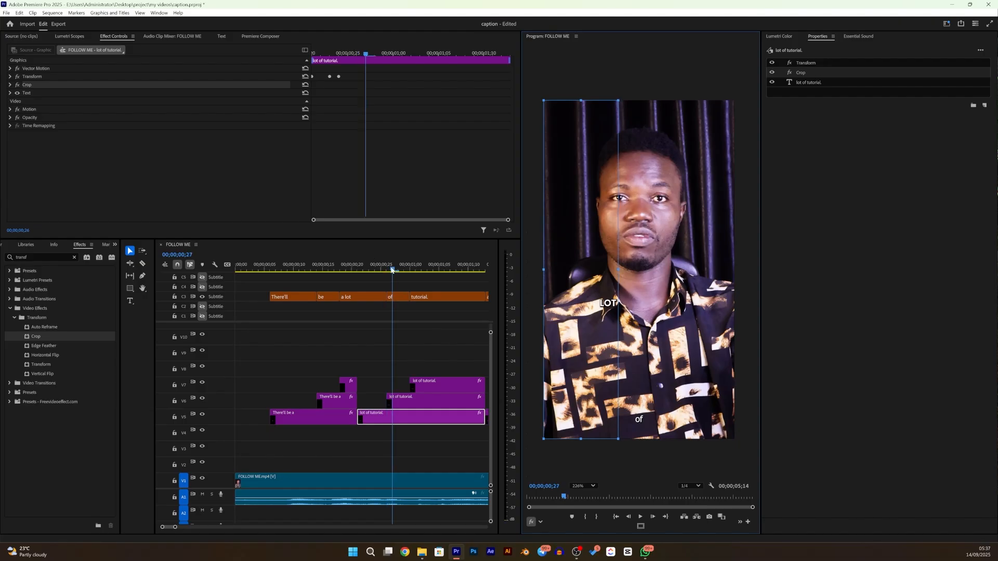
click(415, 401)
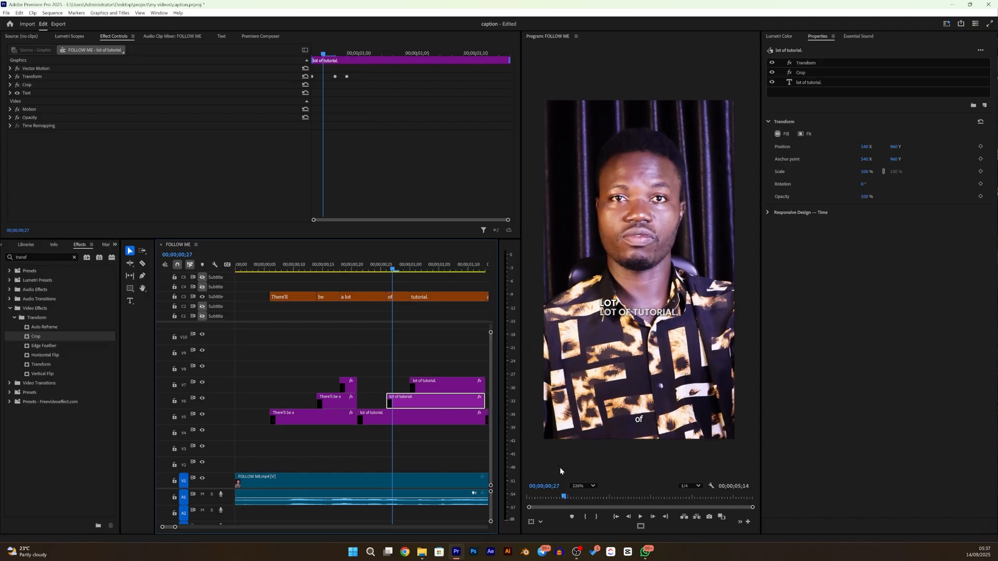
click(542, 521)
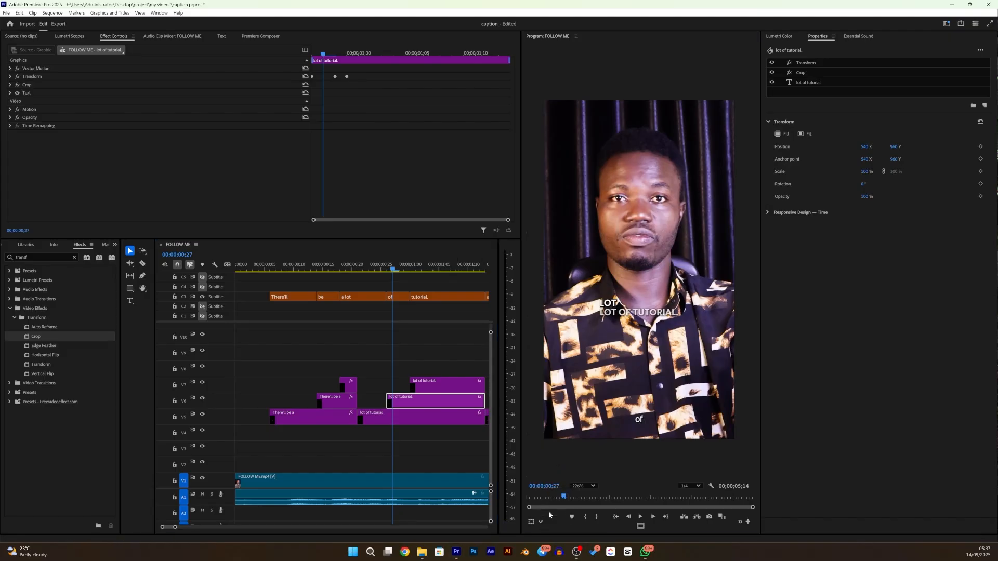
click(548, 511)
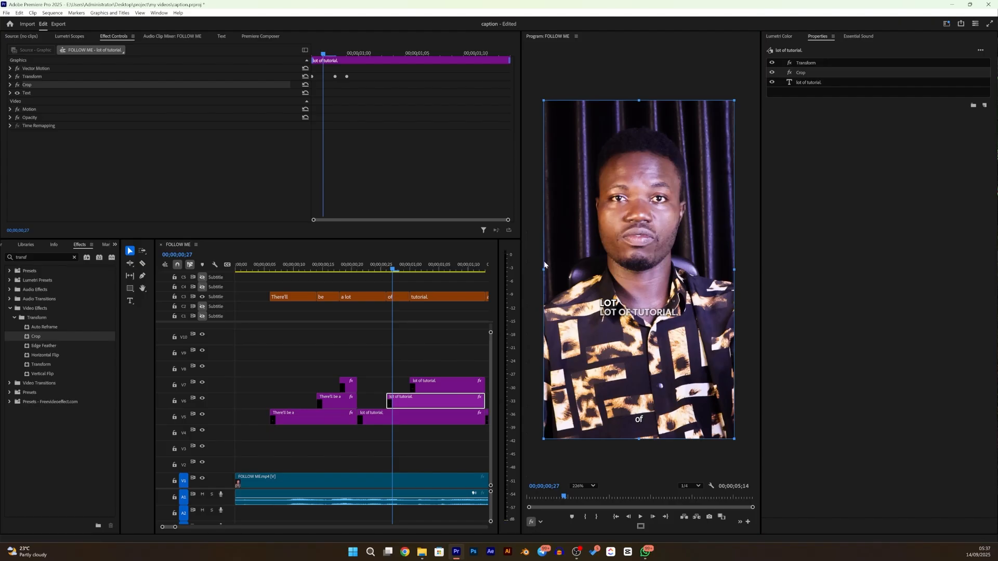
drag(594, 299, 618, 312)
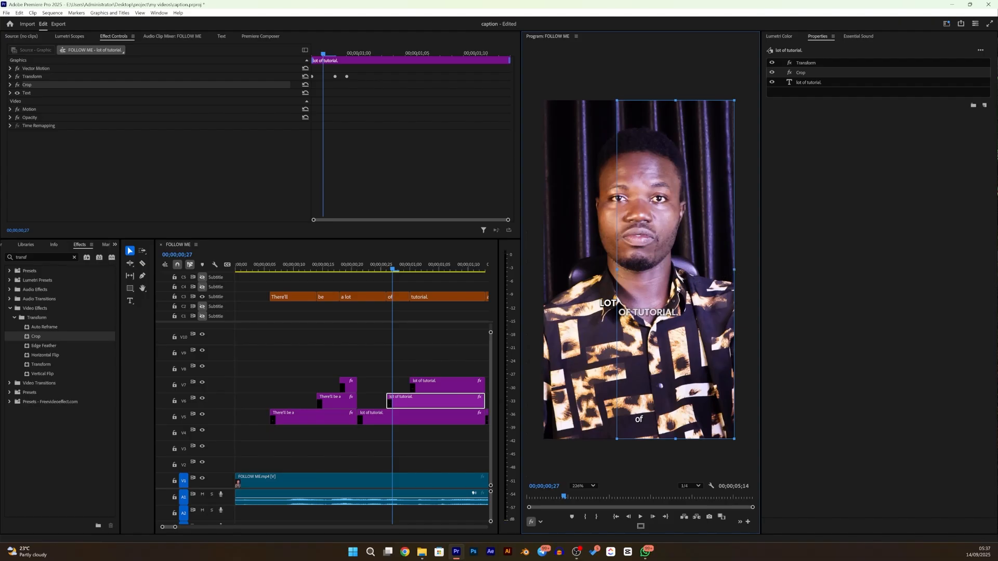
drag(734, 299, 676, 301)
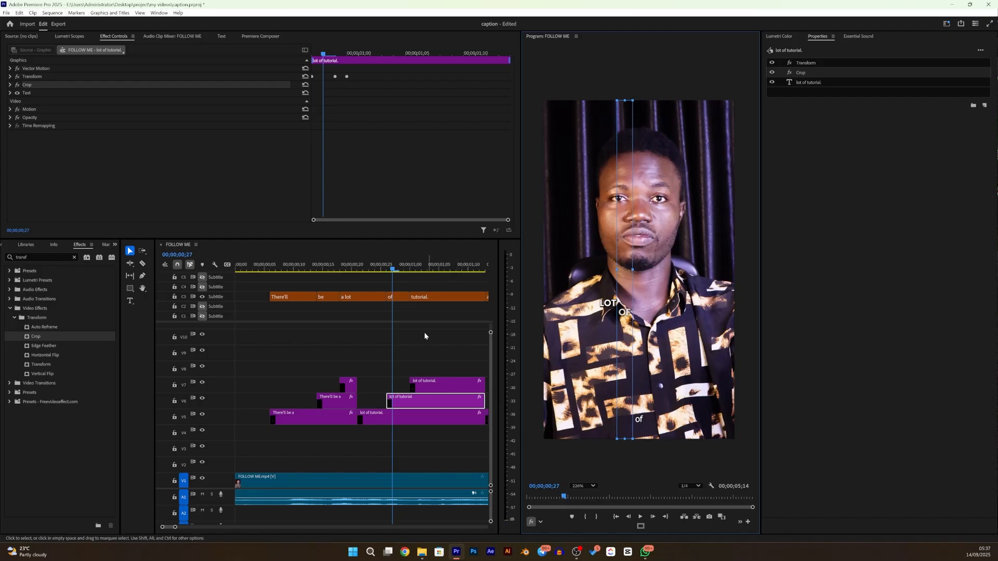
- Crop the left side of the V7 "lot of tutorial." copy so only the word "TUTORIAL." shows
drag(401, 272, 416, 276)
click(464, 382)
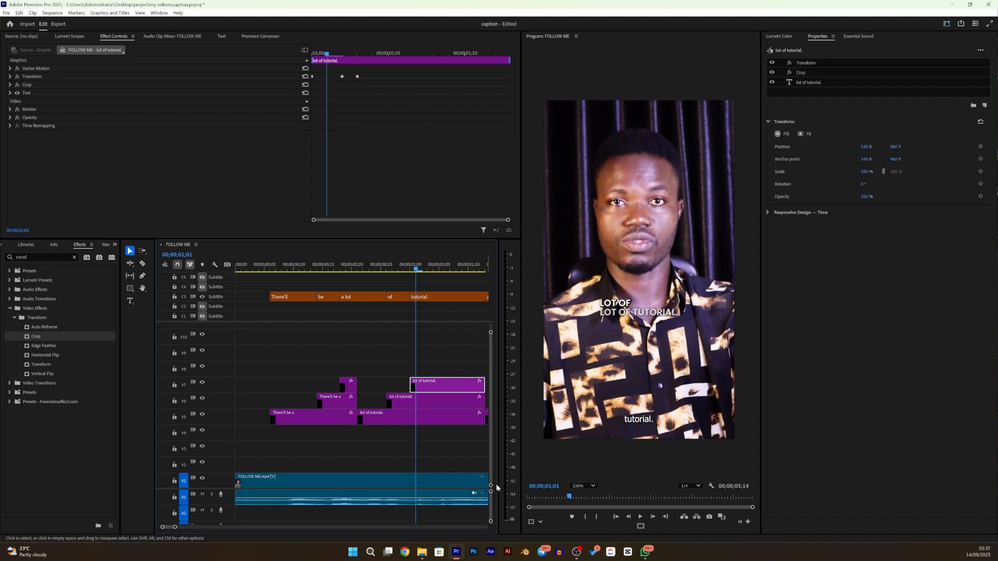
click(541, 522)
click(561, 512)
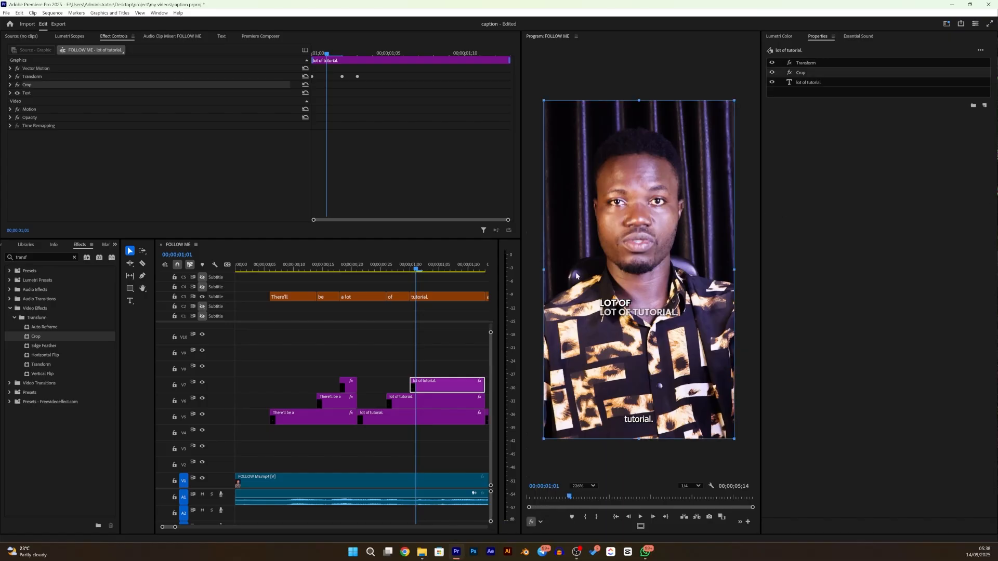
drag(543, 294, 635, 296)
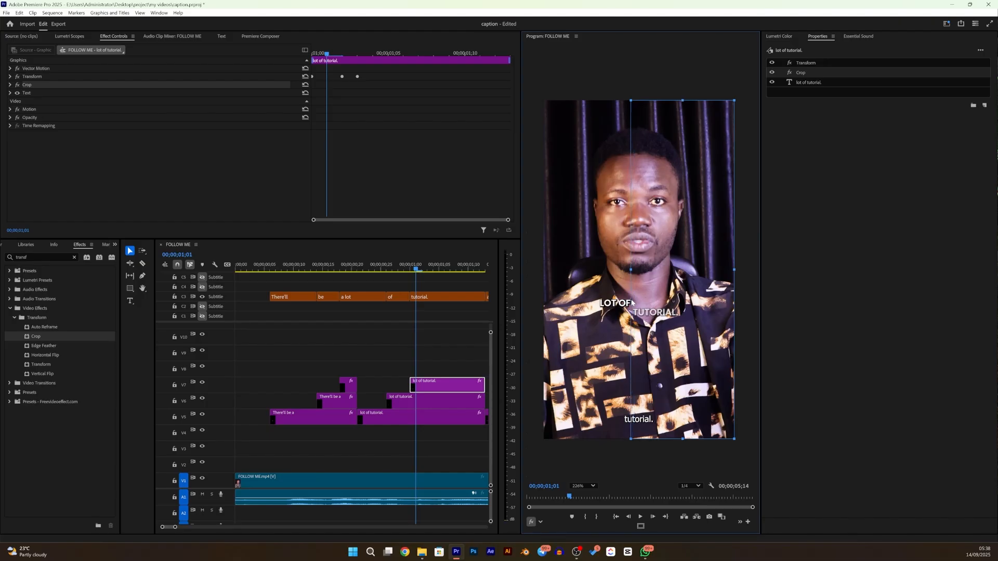
- Crop the right side of the V5 "and i want to start an" caption so only the word "AND" shows
scroll(438, 364, right, 5)
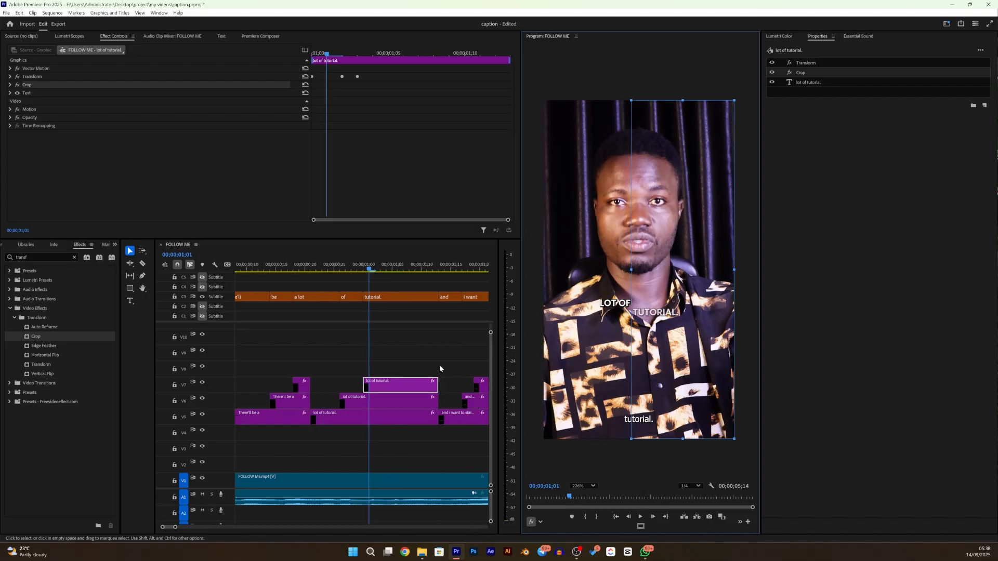
click(408, 268)
click(422, 416)
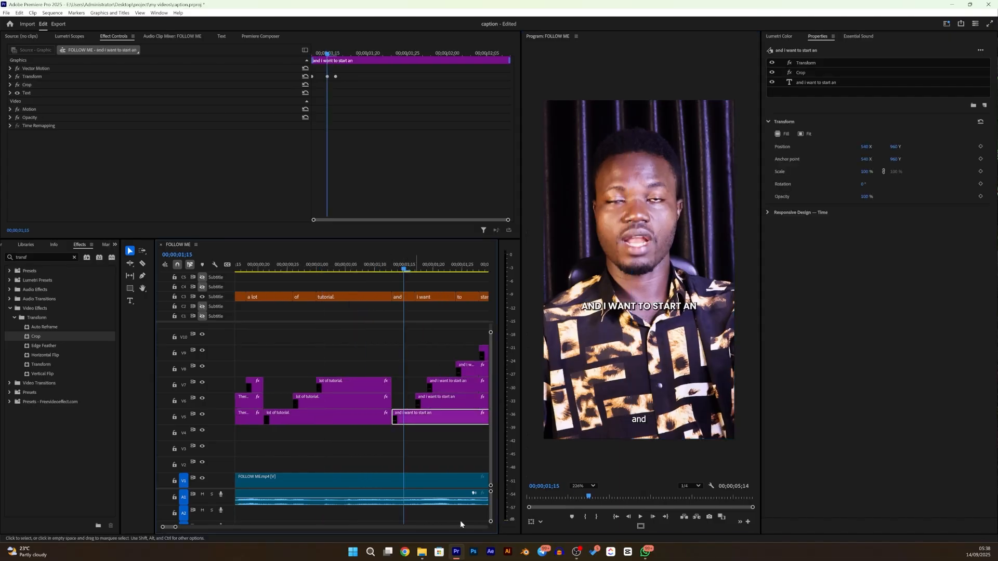
click(541, 522)
click(553, 512)
drag(734, 267, 602, 269)
- Crop both sides of the V6 "and i want to start an" copy so only the word "I" shows
drag(406, 269, 421, 269)
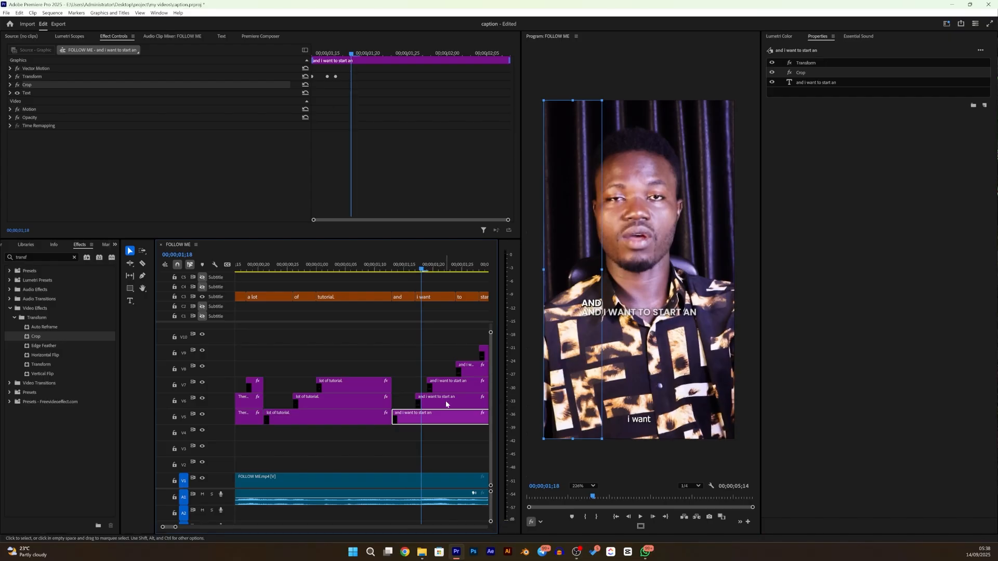
click(446, 404)
drag(544, 269, 604, 309)
drag(734, 270, 598, 277)
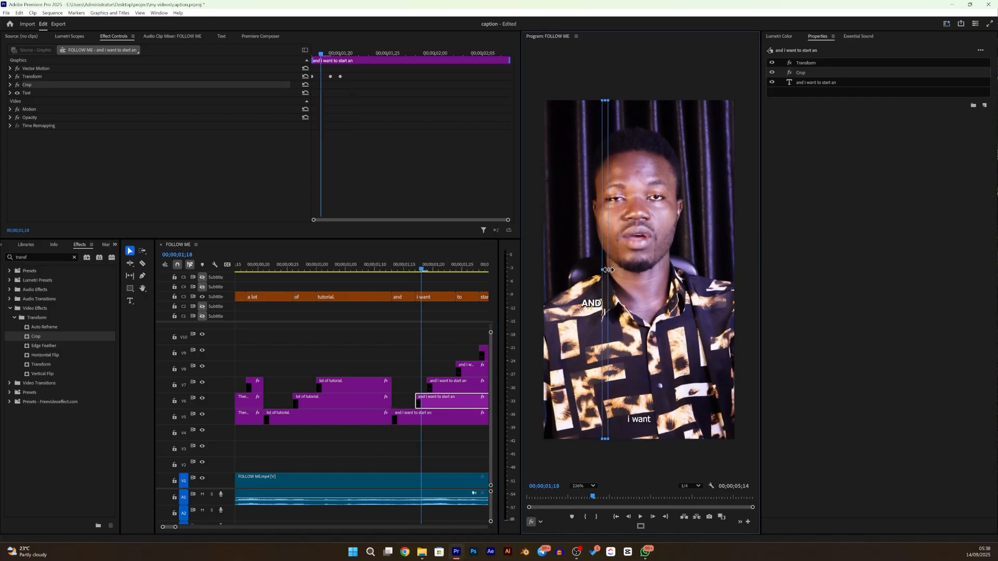
- Crop both sides of the V7 "and i want to start an" copy so only the word "WANT" shows
drag(427, 269, 433, 269)
click(448, 388)
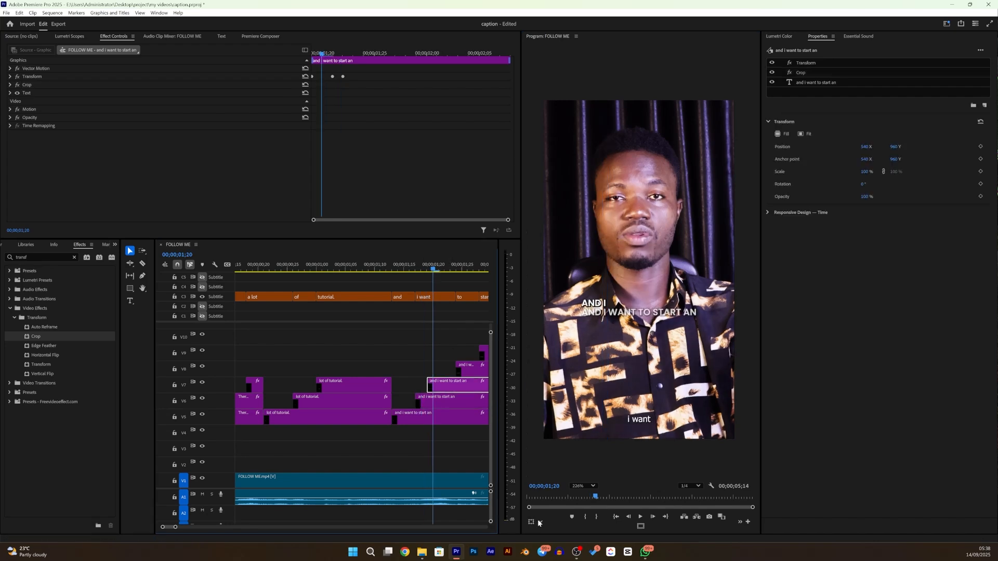
drag(543, 272, 607, 314)
drag(734, 270, 636, 283)
key(Right)
key(Right)
key(Right)
key(Right)
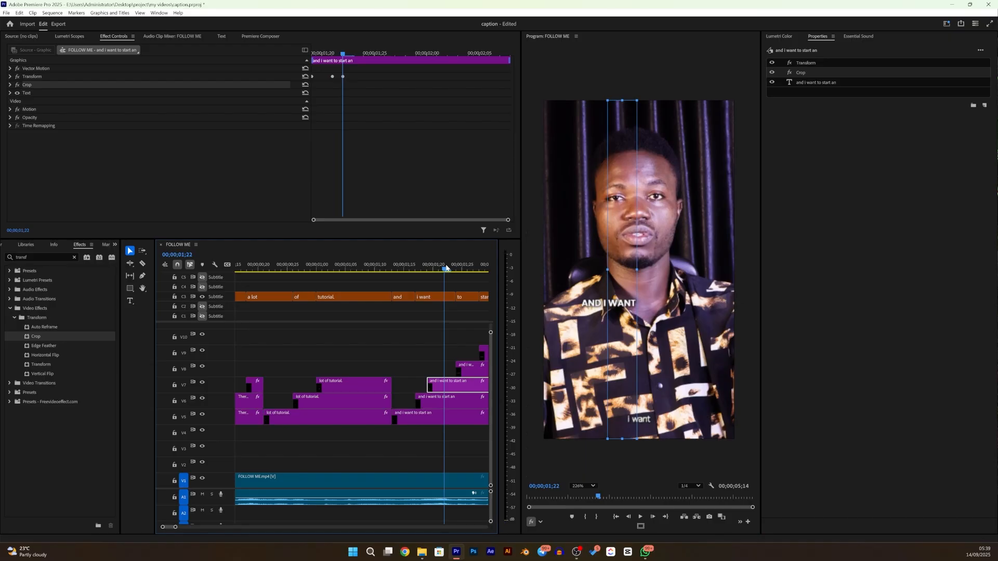
drag(636, 271, 654, 298)
drag(605, 267, 638, 275)
key(ctrl+z)
key(ctrl+z)
- Crop both sides of the V8 "and i want to start an" copy so only the word "TO" shows
click(470, 369)
key(Right)
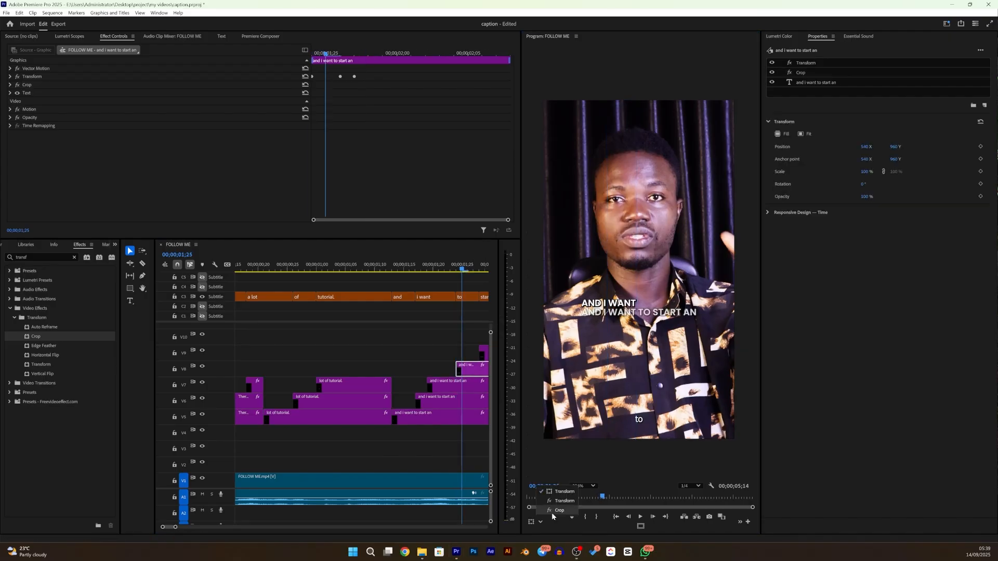
drag(601, 273, 638, 311)
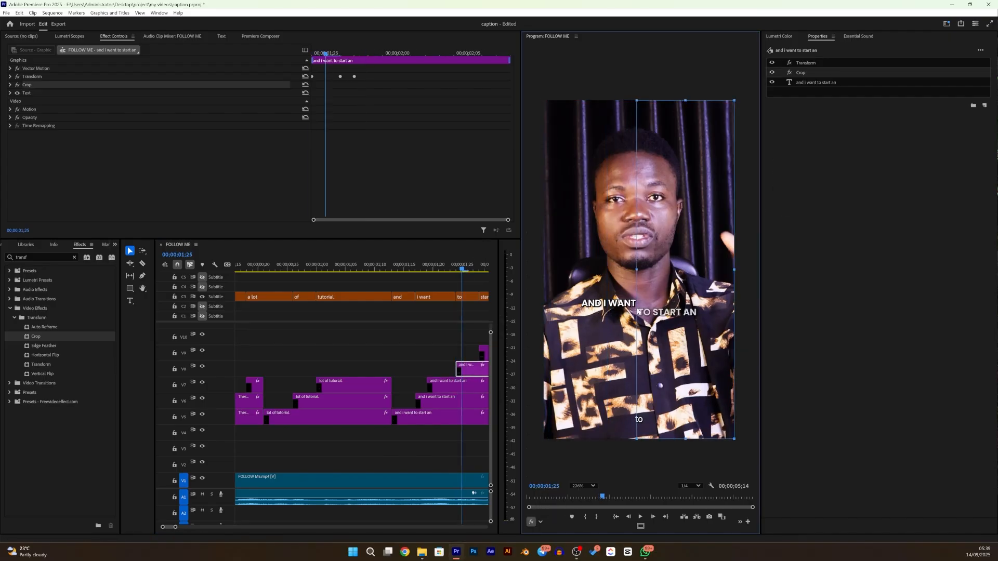
drag(734, 269, 657, 313)
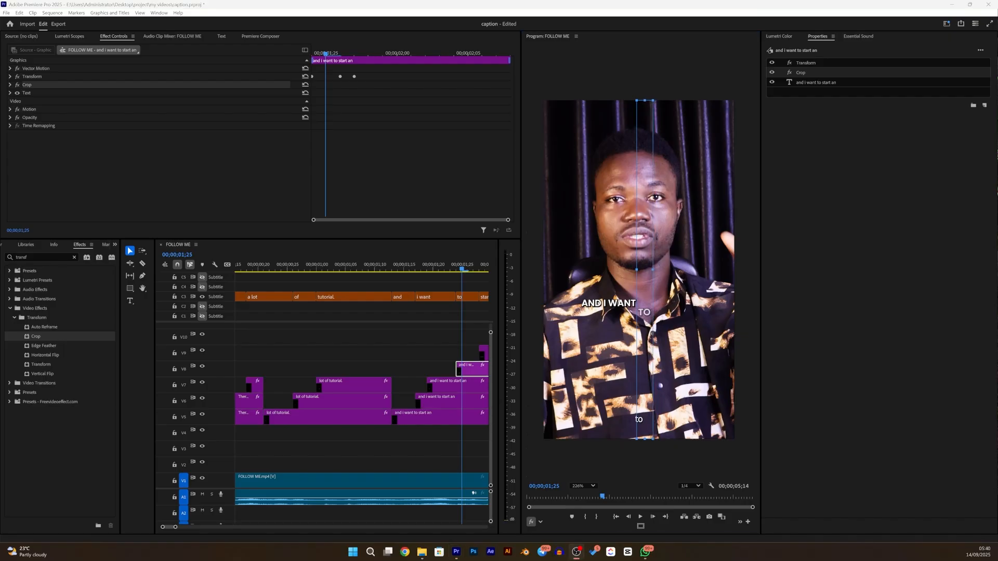
- Crop both sides of the V9 "and i want to start an" copy so only the word "START" shows
click(477, 273)
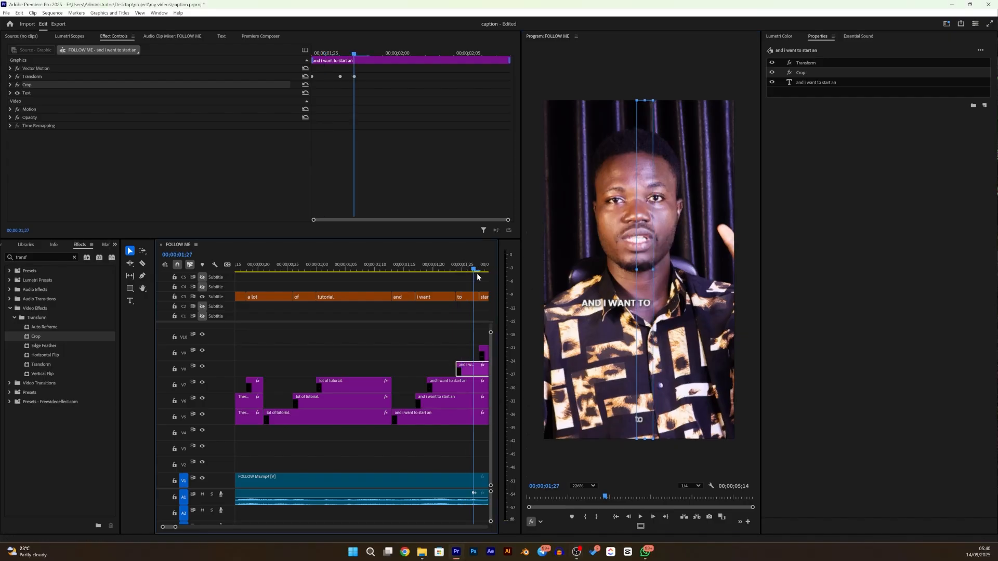
scroll(419, 418, down, 2)
click(420, 270)
click(454, 352)
click(539, 522)
click(557, 511)
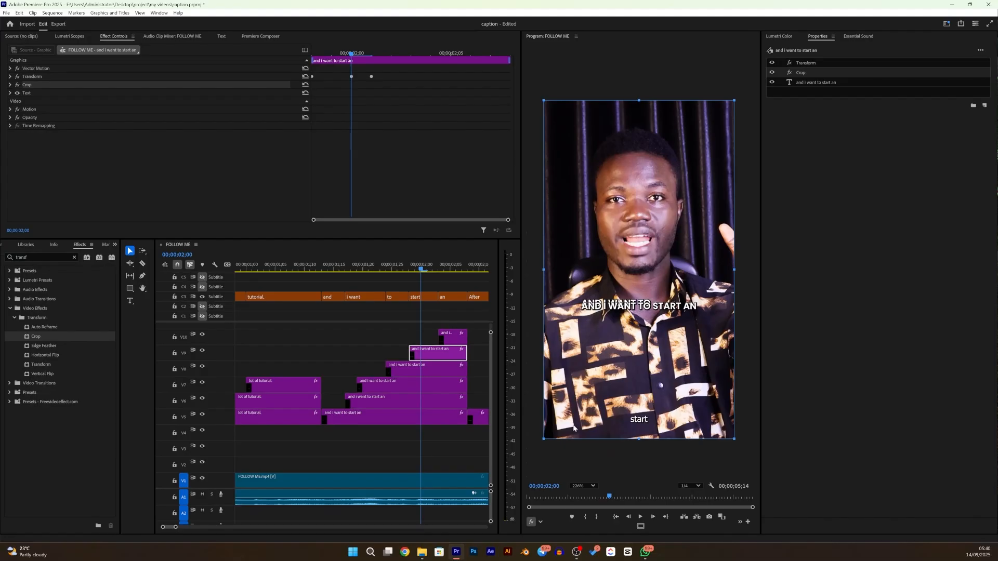
drag(543, 269, 651, 305)
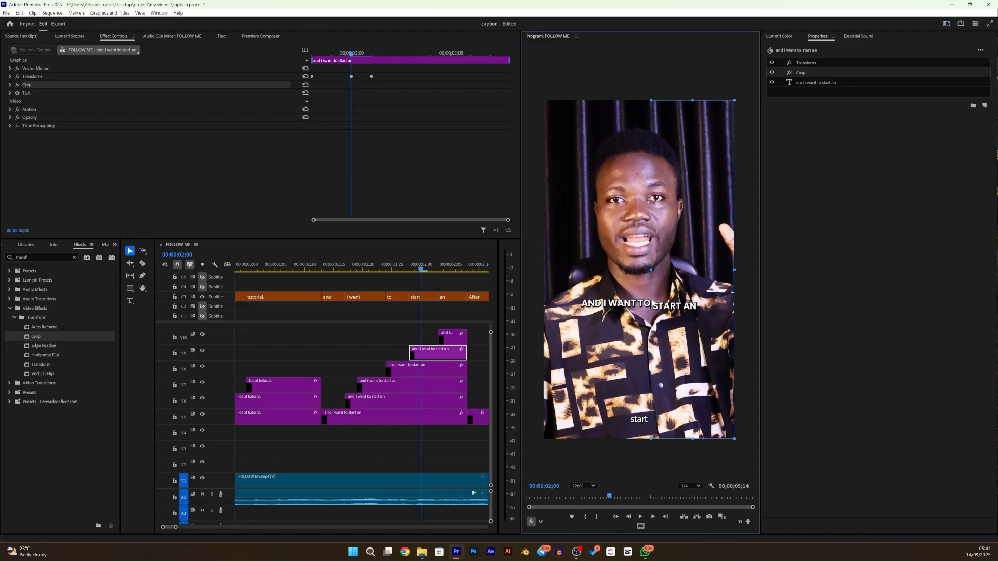
drag(439, 272, 426, 345)
click(425, 345)
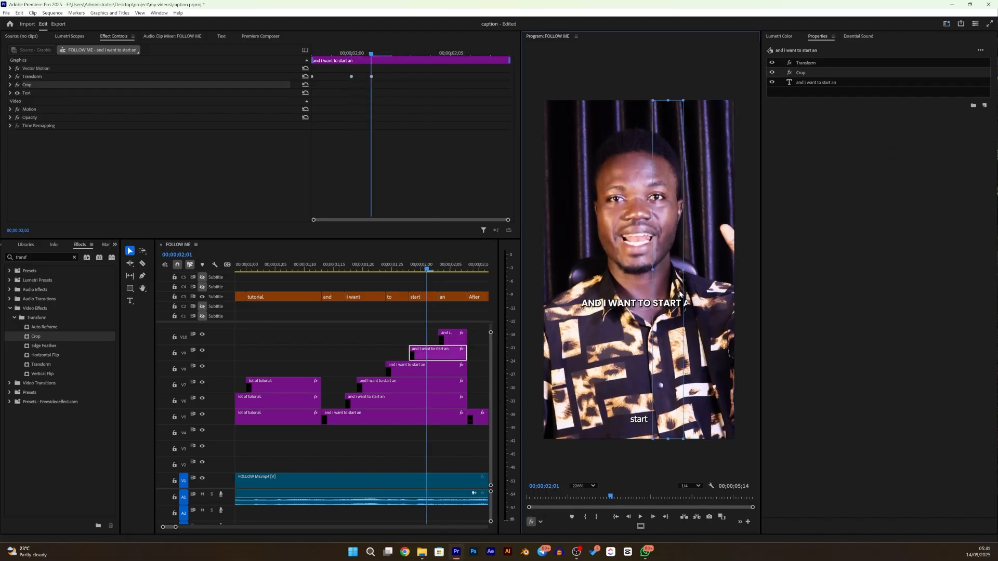
- Crop the left side of the V10 "and i want to start an" copy so only the word "AN" shows
drag(428, 271, 444, 270)
click(452, 337)
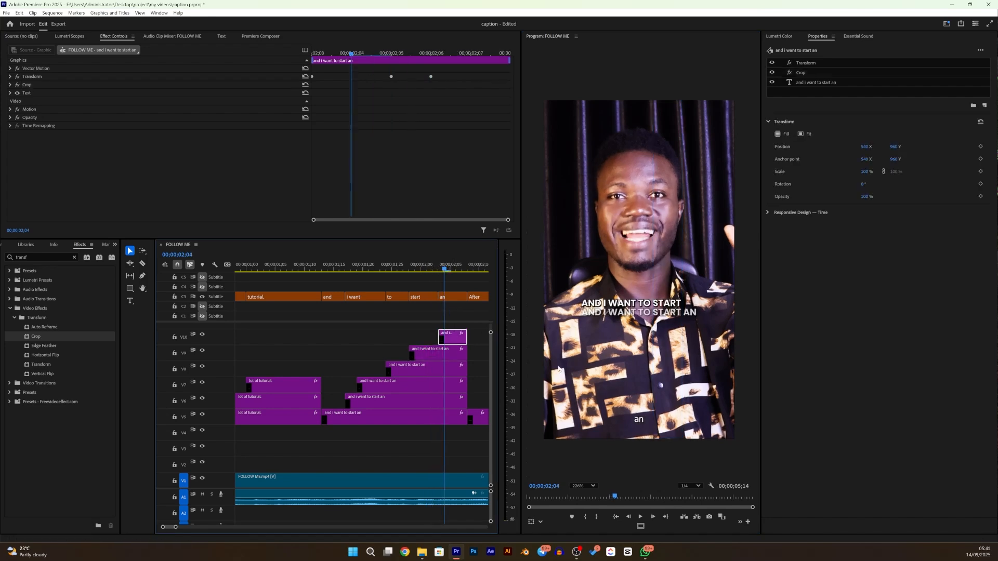
drag(543, 269, 683, 296)
drag(443, 269, 465, 261)
key(Down)
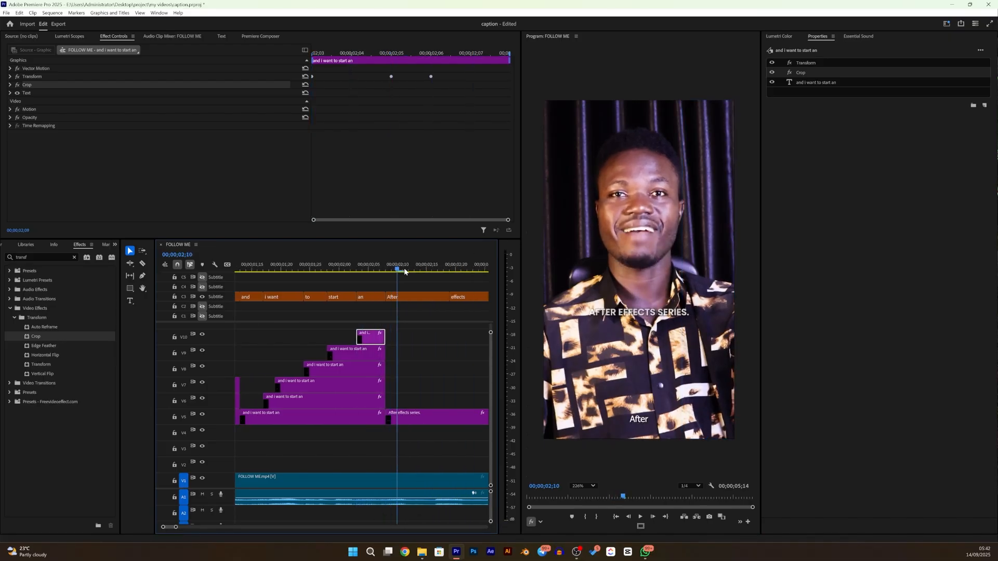
- Duplicate the "After effects series." caption onto V6 and V7, starting the copies at the subtitle words "effects" and "series."
click(296, 416)
drag(297, 415, 361, 400)
scroll(394, 338, down, 1)
click(358, 269)
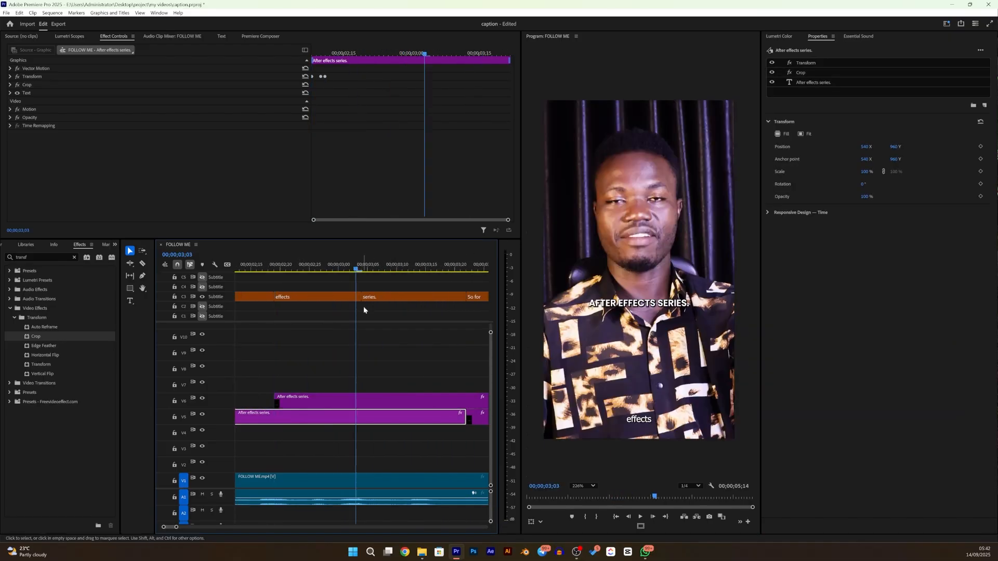
click(362, 269)
drag(288, 398, 374, 382)
scroll(400, 338, down, 1)
click(421, 269)
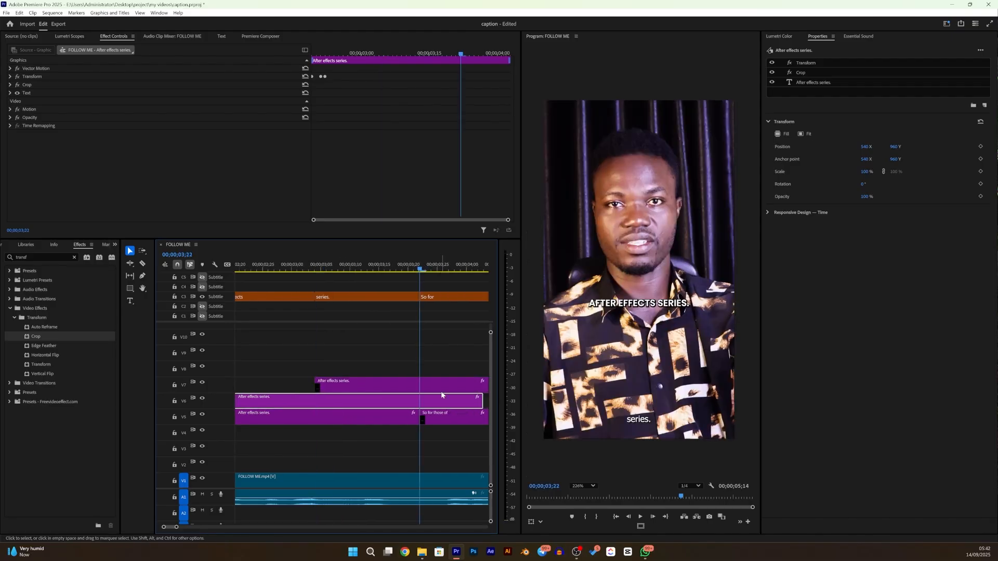
- Cut the V6 and V7 "After effects series." copies where "So for" begins and delete the excess parts
key(c)
click(421, 400)
drag(451, 363, 448, 401)
key(Delete)
- Crop the right side of the V5 "After effects series." caption so only the word "AFTER" shows
scroll(416, 369, up, 2)
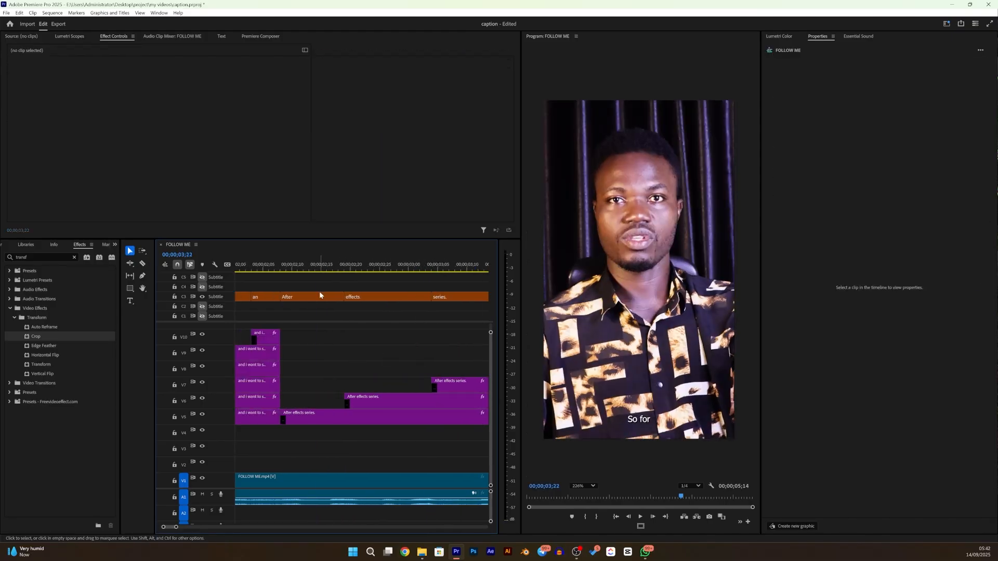
click(321, 269)
click(330, 417)
click(539, 522)
drag(738, 272, 628, 293)
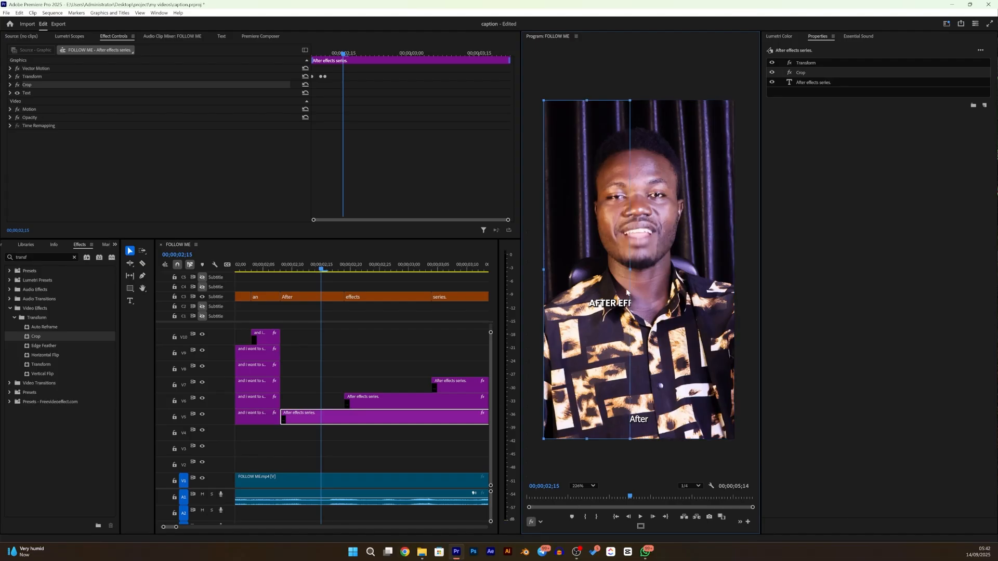
- Crop both sides of the V6 "After effects series." copy so only the word "EFFECTS" shows
click(373, 269)
click(379, 401)
click(539, 522)
click(551, 512)
drag(544, 269, 616, 285)
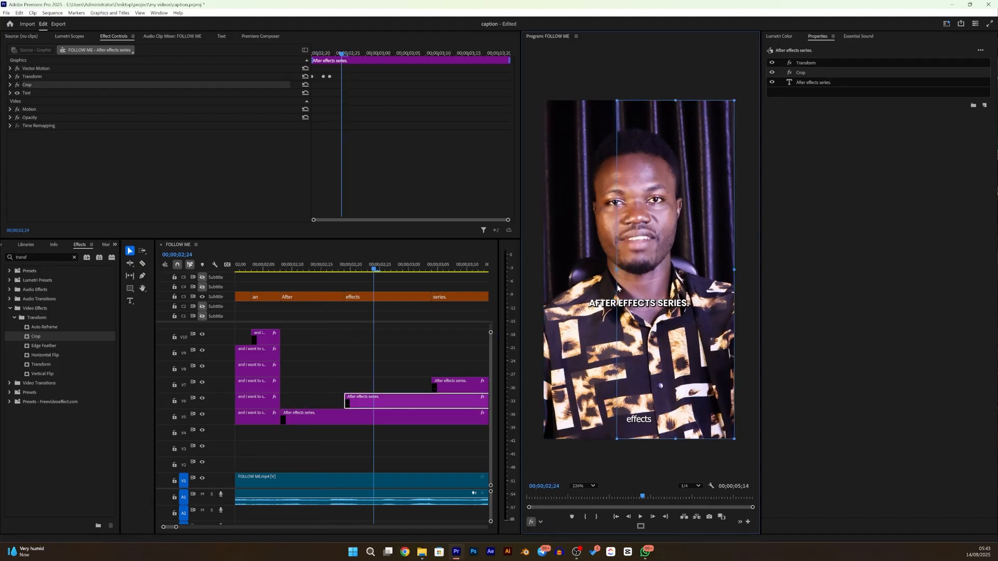
drag(731, 273, 662, 298)
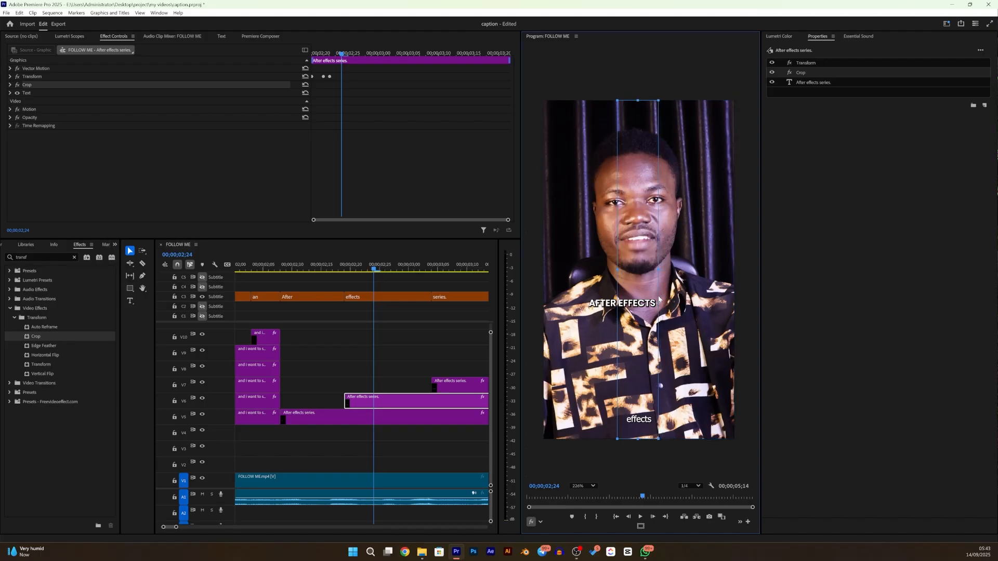
- Crop the left side of the V7 "After effects series." copy so only the word "SERIES." shows
key(space)
key(space)
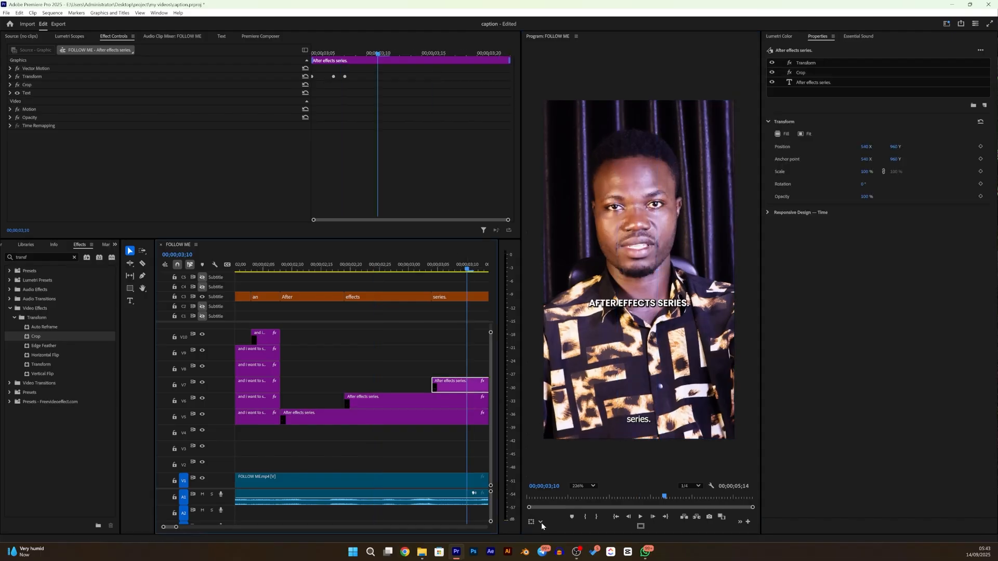
click(629, 275)
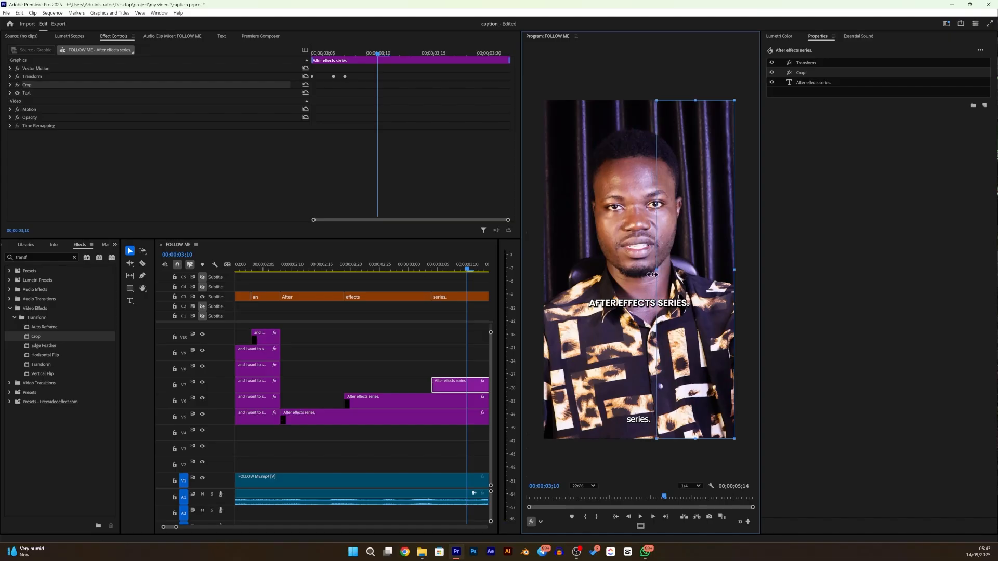
- Duplicate the "So for those of" caption onto V6, V7 and V8 with word-by-word staggered starts, ending the copies with the V5 clip
scroll(446, 398, down, 5)
click(358, 275)
click(328, 268)
scroll(350, 376, up, 3)
scroll(352, 396, down, 2)
click(350, 415)
drag(333, 271, 386, 277)
drag(367, 416, 344, 402)
scroll(427, 399, down, 3)
drag(277, 403, 306, 389)
drag(300, 386, 336, 373)
drag(406, 370, 343, 371)
drag(370, 386, 343, 388)
- Crop the right side of the V5 "So for those of" caption so only the word "SO" shows
scroll(335, 397, up, 3)
click(320, 416)
key(Left)
click(541, 523)
click(559, 504)
drag(734, 270, 624, 294)
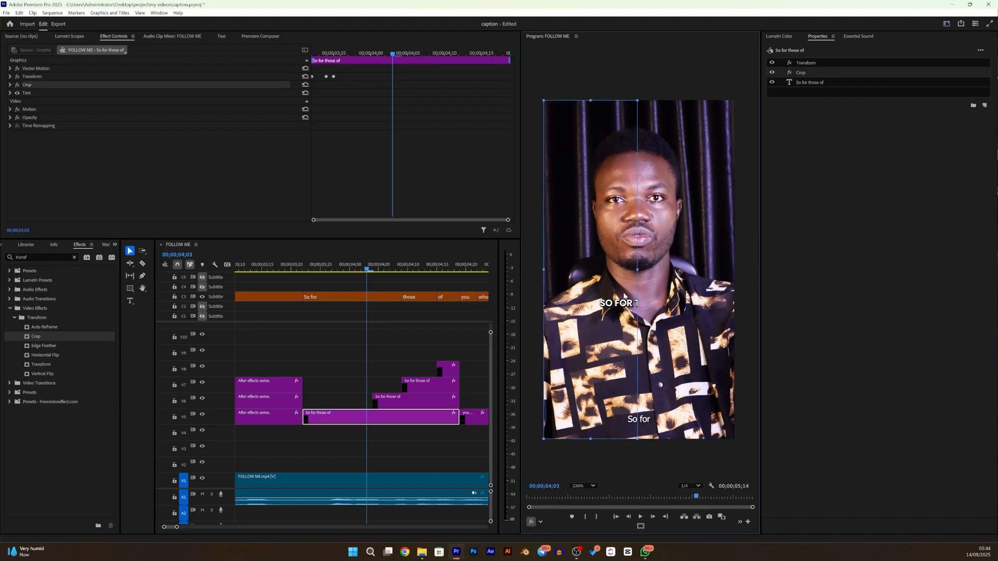
- Crop both sides of the V6 "So for those of" copy so only the word "FOR" shows
drag(367, 271, 385, 272)
click(398, 403)
click(801, 73)
drag(545, 270, 614, 307)
drag(734, 270, 634, 297)
- Crop the V7 "So for those of" copy so only the word "THOSE" shows
drag(385, 271, 409, 272)
click(417, 386)
click(541, 523)
click(559, 505)
drag(544, 271, 665, 292)
- Crop the left side of the V8 "So for those of" copy so only the word "OF" shows
drag(410, 271, 441, 271)
click(448, 370)
click(541, 523)
click(558, 505)
drag(544, 270, 670, 317)
- Duplicate the "you who wants to learn" caption onto V6 to V9 with starts matching the subtitle words, ending the copies with the V5 clip
scroll(446, 394, down, 5)
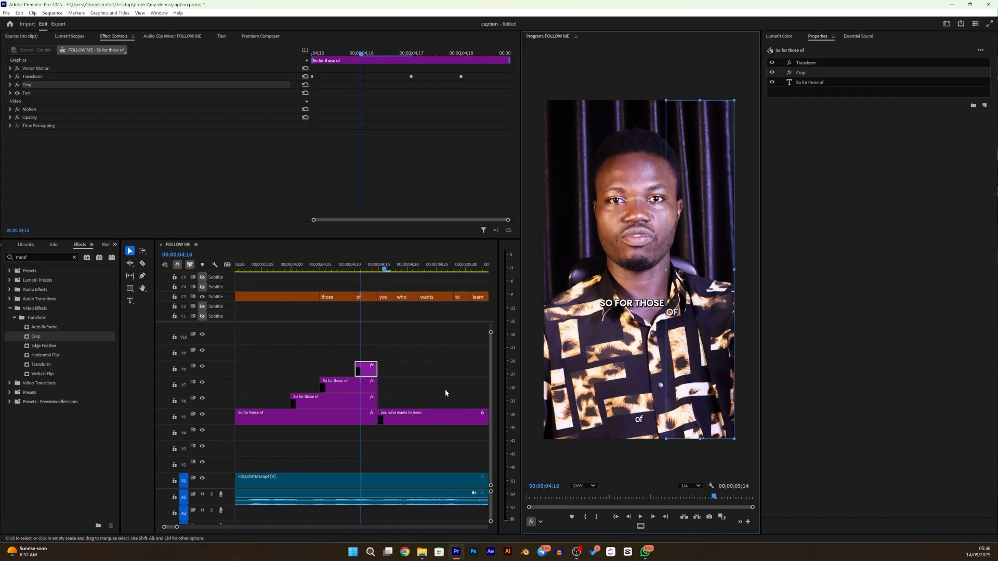
drag(315, 415, 336, 402)
drag(336, 402, 337, 353)
scroll(364, 395, down, 3)
drag(412, 369, 335, 408)
scroll(336, 405, up, 3)
- Crop the right side of the V5 "you who wants to learn" caption so only the word "YOU" shows
click(314, 265)
click(363, 417)
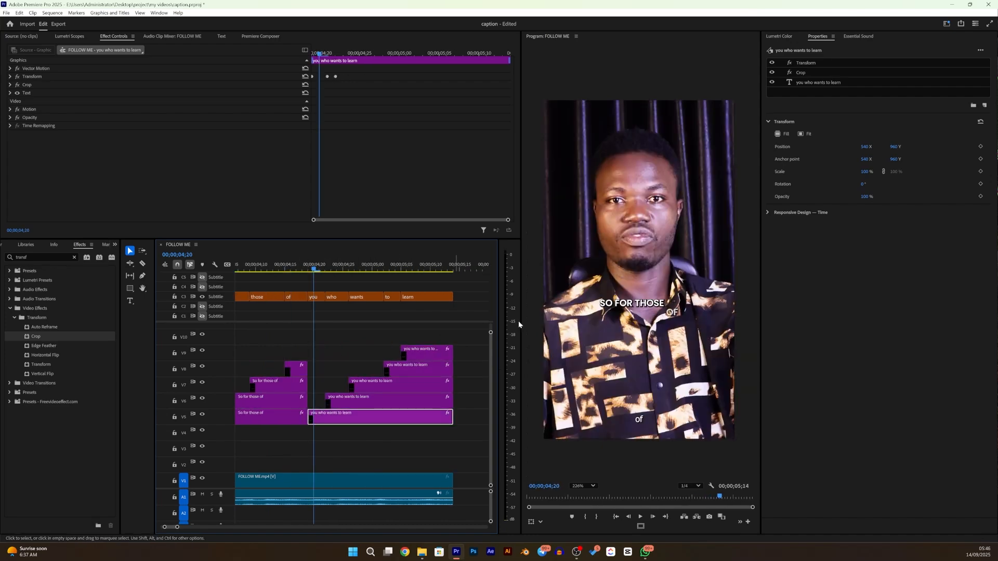
click(540, 522)
click(551, 511)
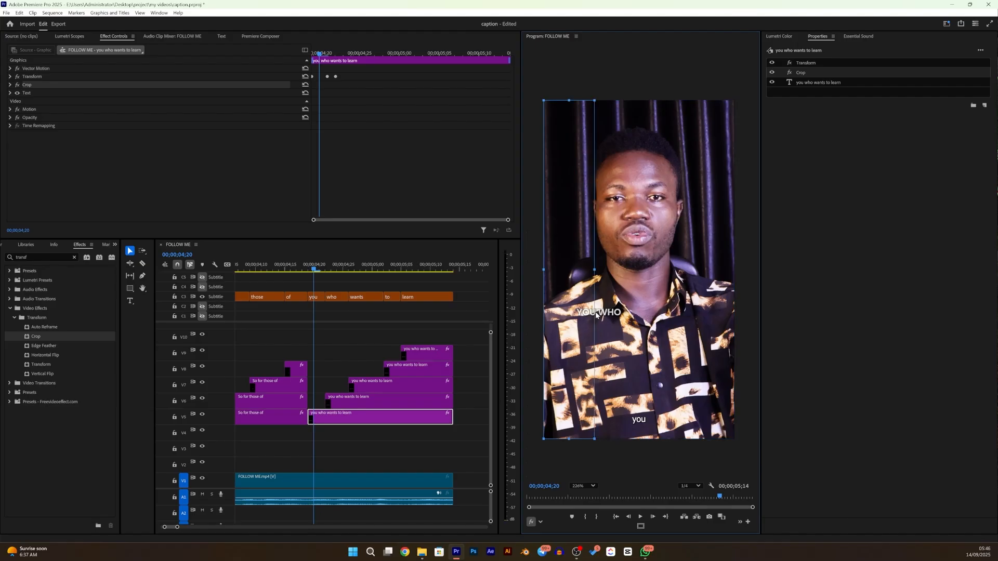
- Crop both sides of the V6 "you who wants to learn" copy so only the word "WHO" shows
click(320, 270)
drag(320, 270, 338, 268)
click(359, 402)
click(540, 522)
click(554, 511)
drag(544, 272, 596, 272)
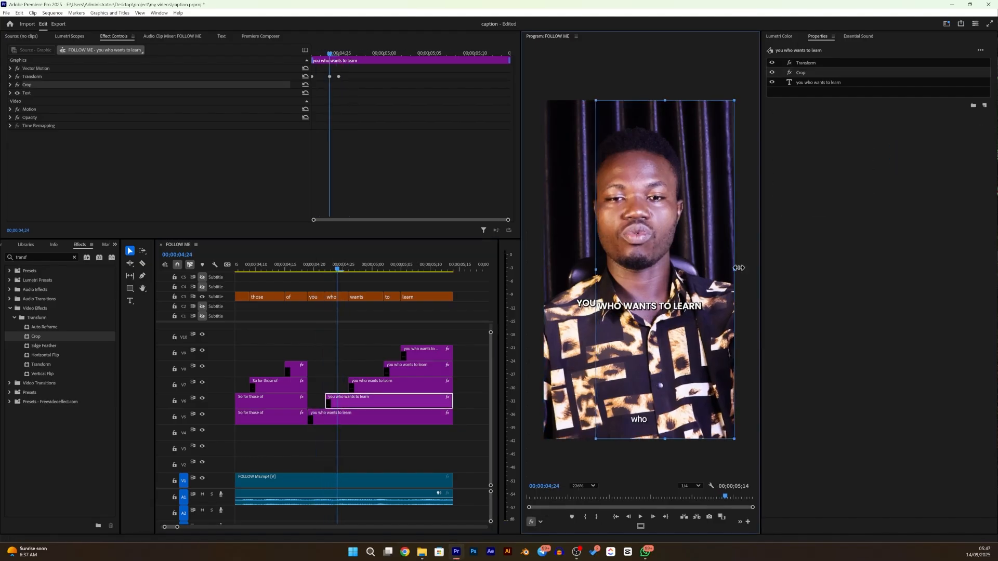
drag(735, 271, 628, 271)
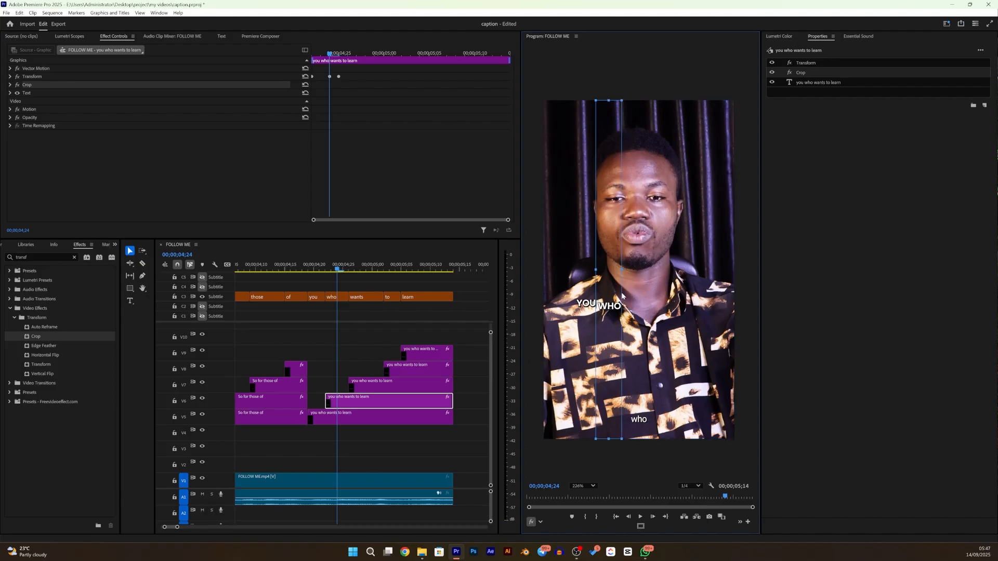
- Crop both sides of the V7 "you who wants to learn" copy so only the word "WANTS" shows
drag(338, 269, 361, 269)
click(372, 383)
click(540, 522)
click(553, 511)
drag(540, 271, 623, 310)
drag(733, 272, 657, 310)
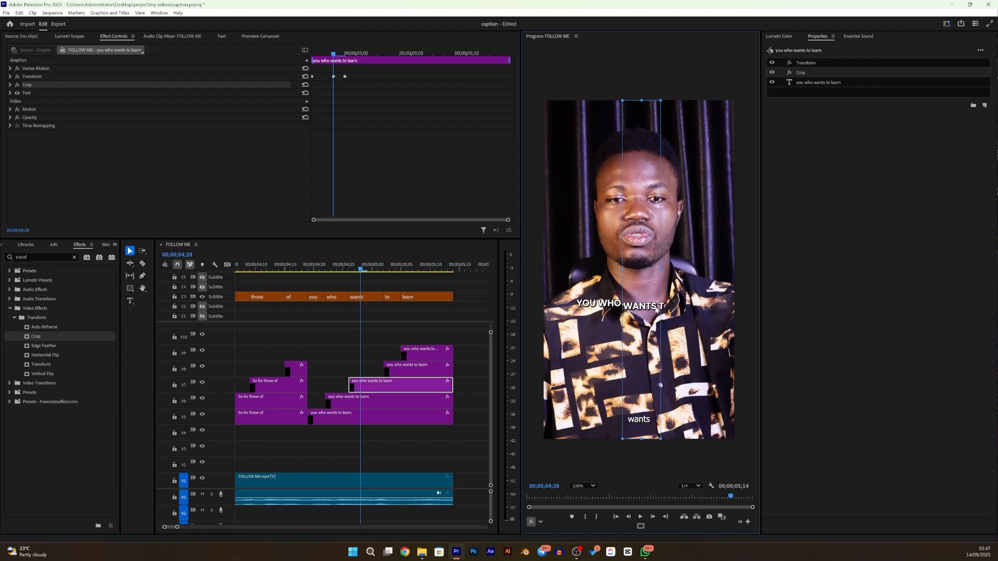
- Crop both sides of the V8 "you who wants to learn" copy so only the word "TO" shows
drag(361, 270, 390, 269)
click(419, 370)
click(540, 522)
click(554, 512)
drag(544, 271, 658, 289)
drag(734, 271, 674, 298)
- Crop both sides of the V9 "you who wants to learn" copy so only the word "LEARN" shows
click(413, 269)
click(439, 356)
click(541, 522)
click(555, 510)
drag(544, 271, 677, 286)
drag(734, 270, 705, 276)
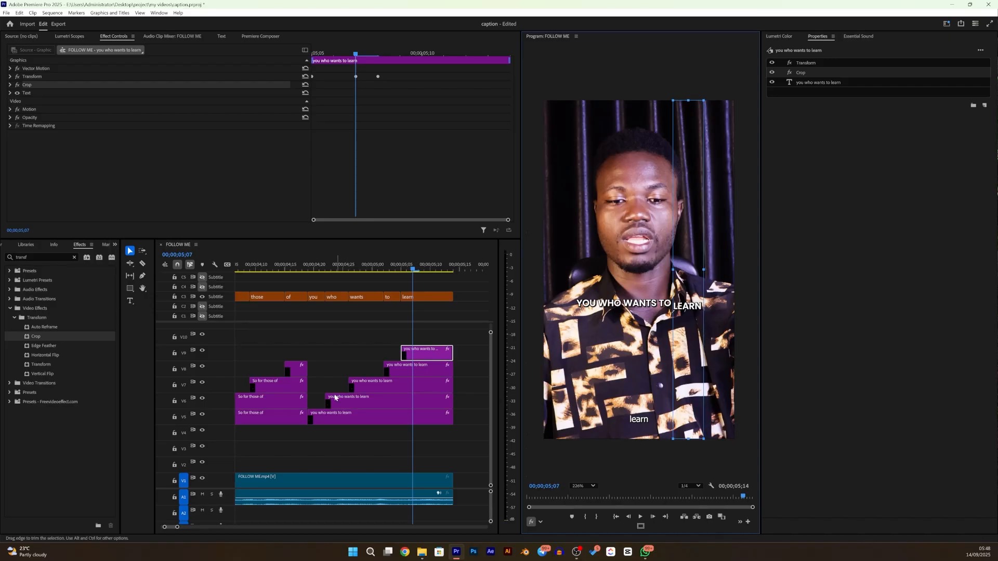
- Play the sequence from the beginning to review the word-by-word caption reveal
scroll(335, 397, up, 2)
drag(177, 528, 225, 507)
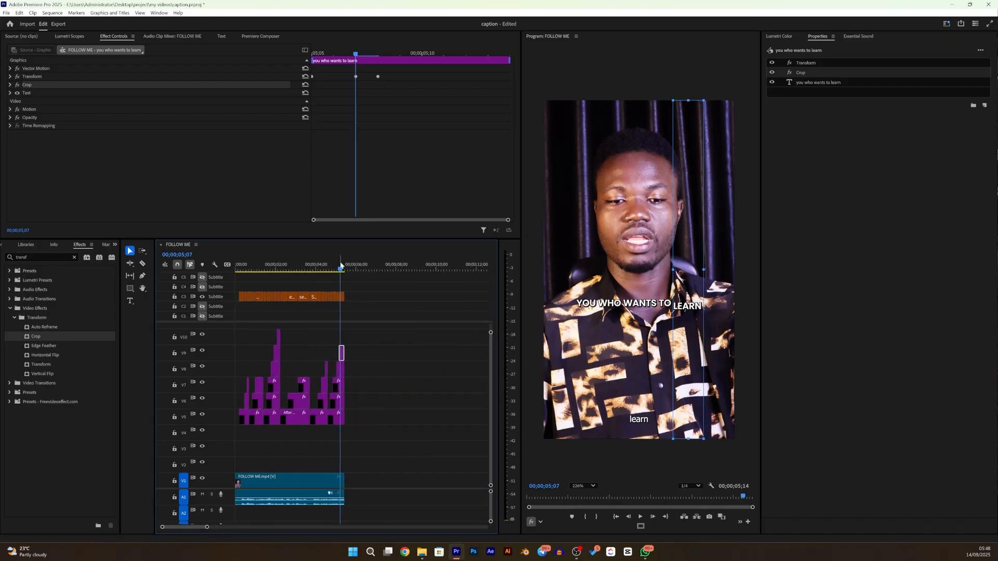
drag(341, 270, 229, 291)
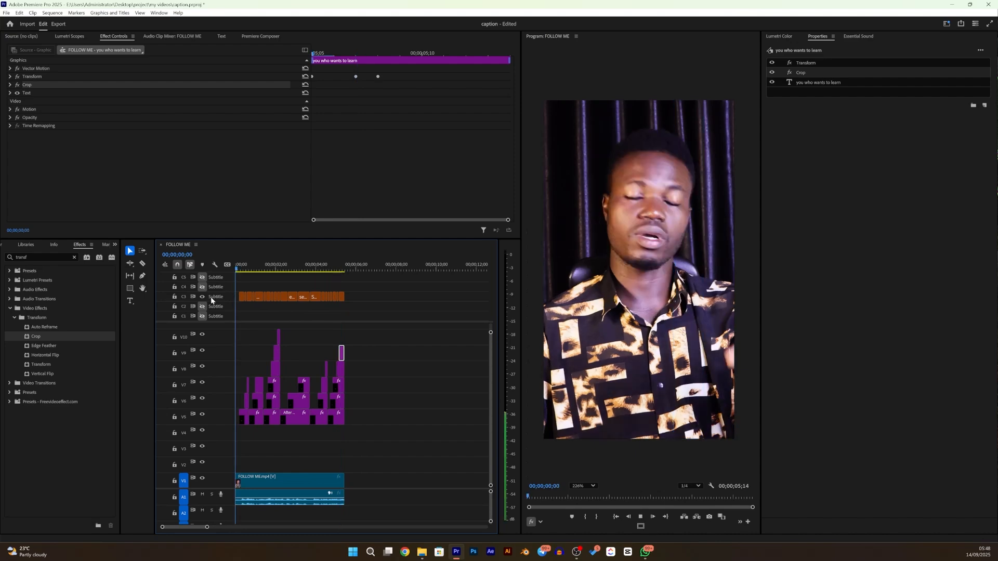
key(space)
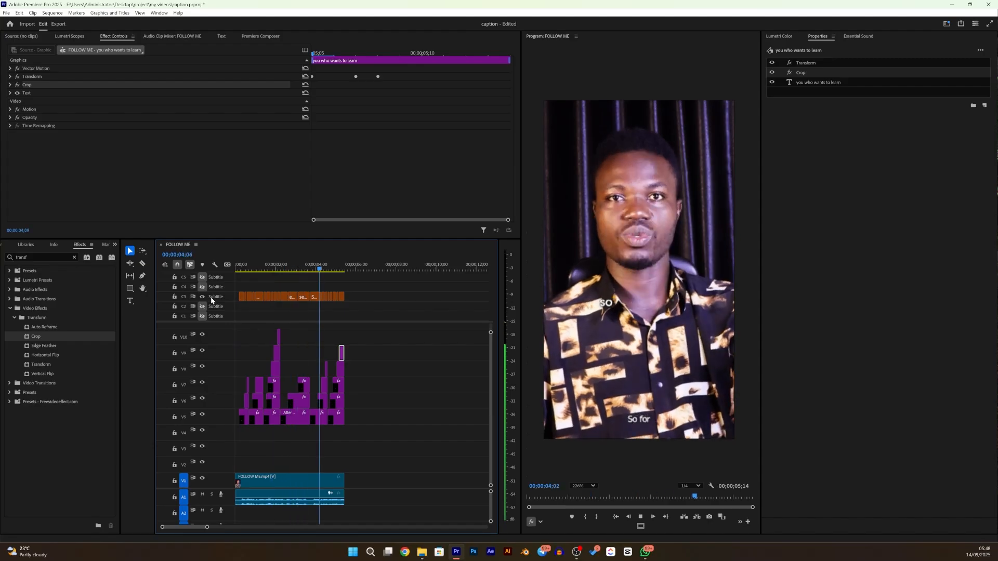
key(space)
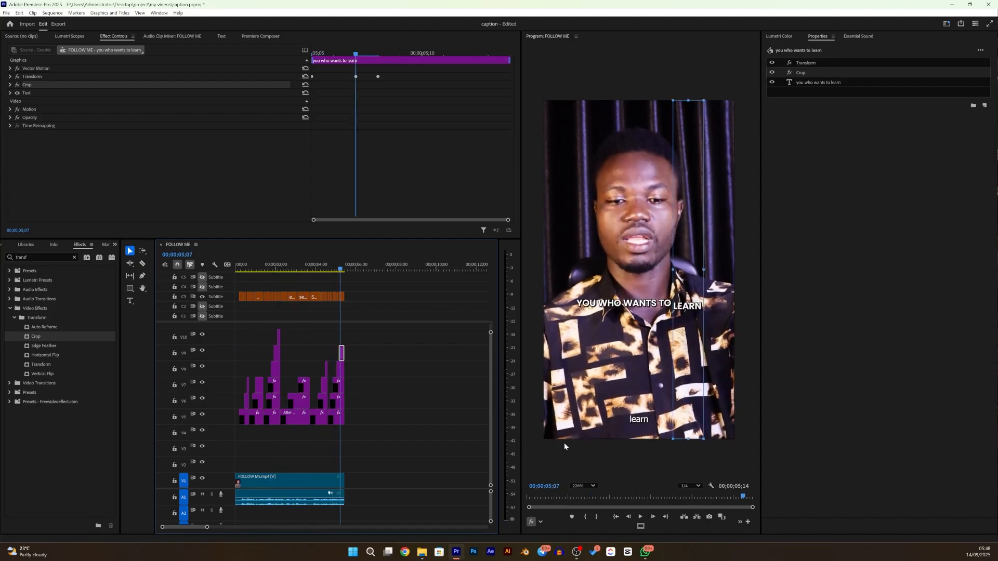
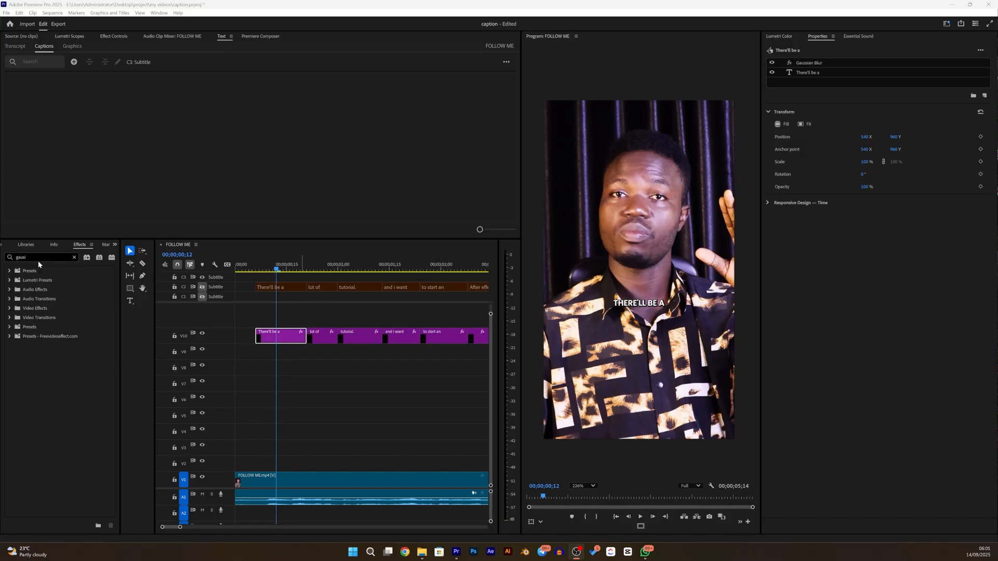
- Add a Gaussian Blur effect to the "There'll be a" caption clip on V10
click(42, 257)
key(ctrl+a)
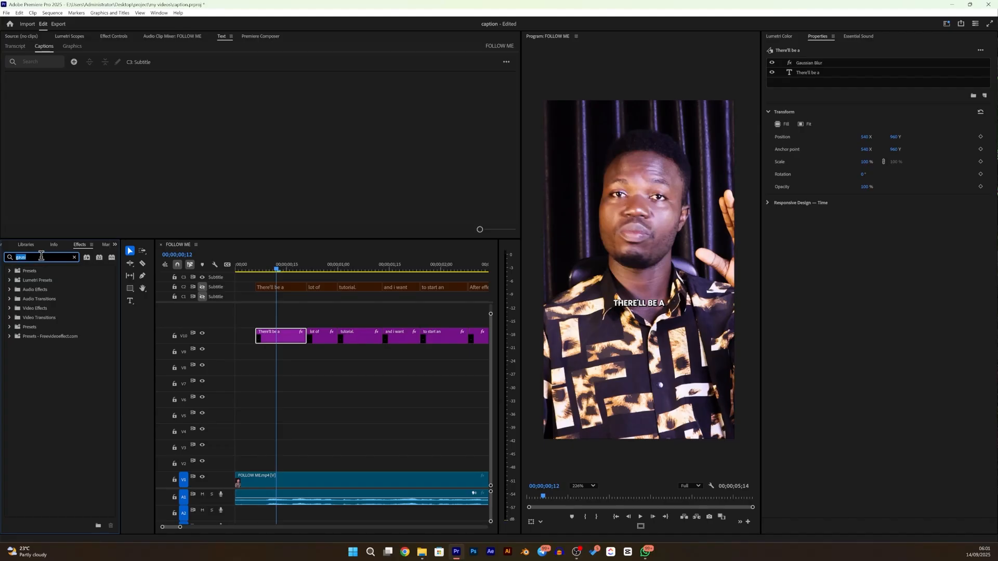
text(gauss)
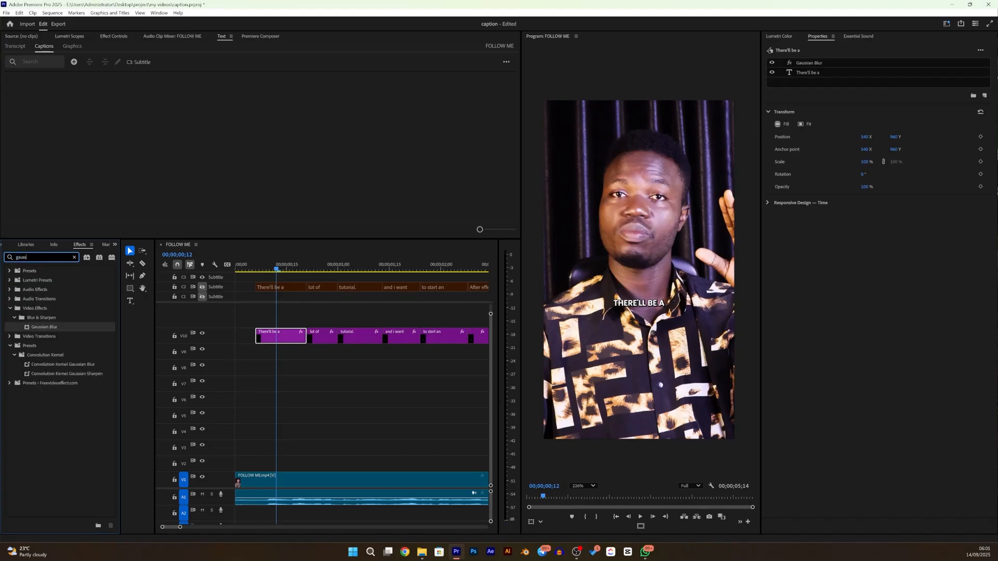
drag(37, 328, 283, 336)
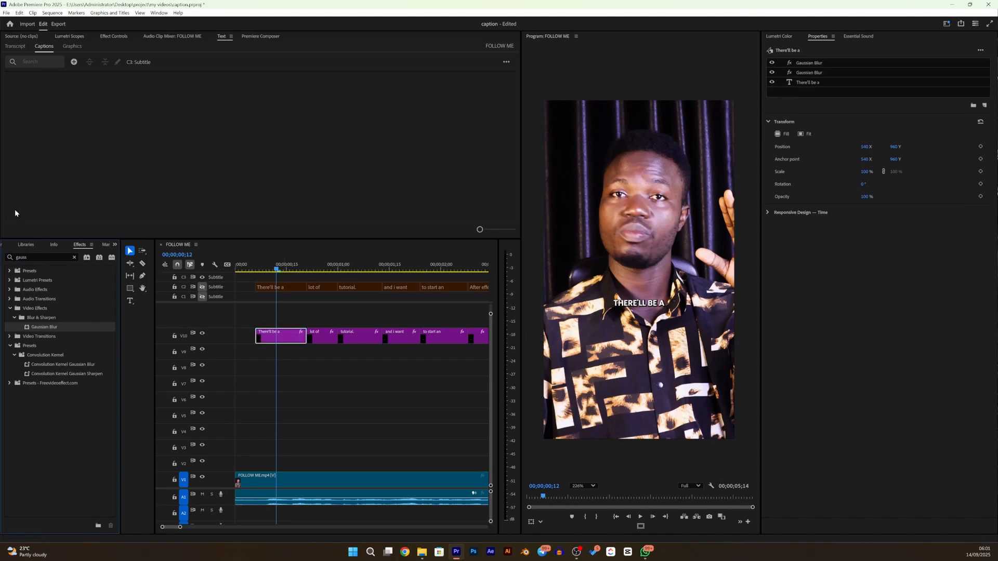
- Add a Transform effect to the "There'll be a" caption clip
click(33, 257)
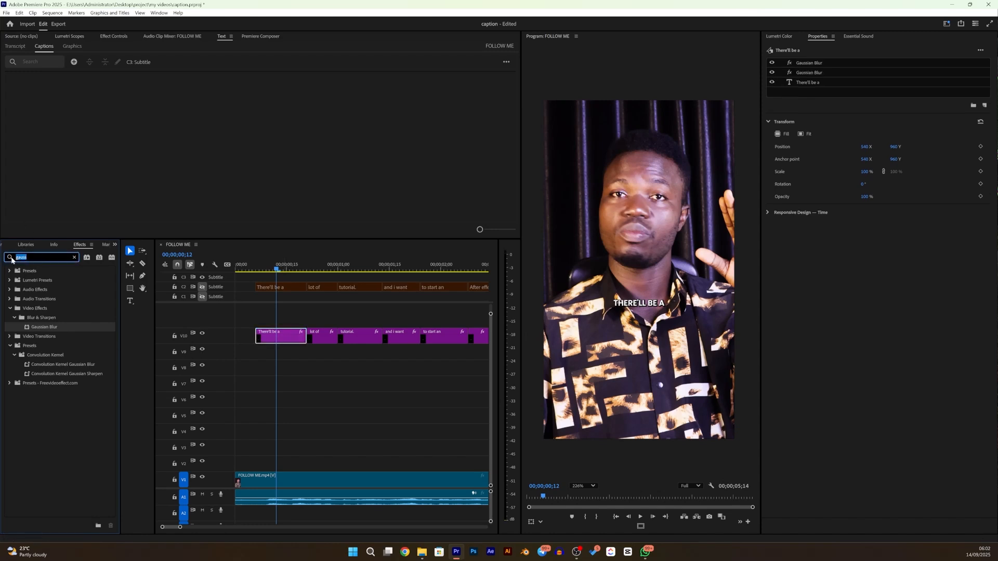
text(transfor)
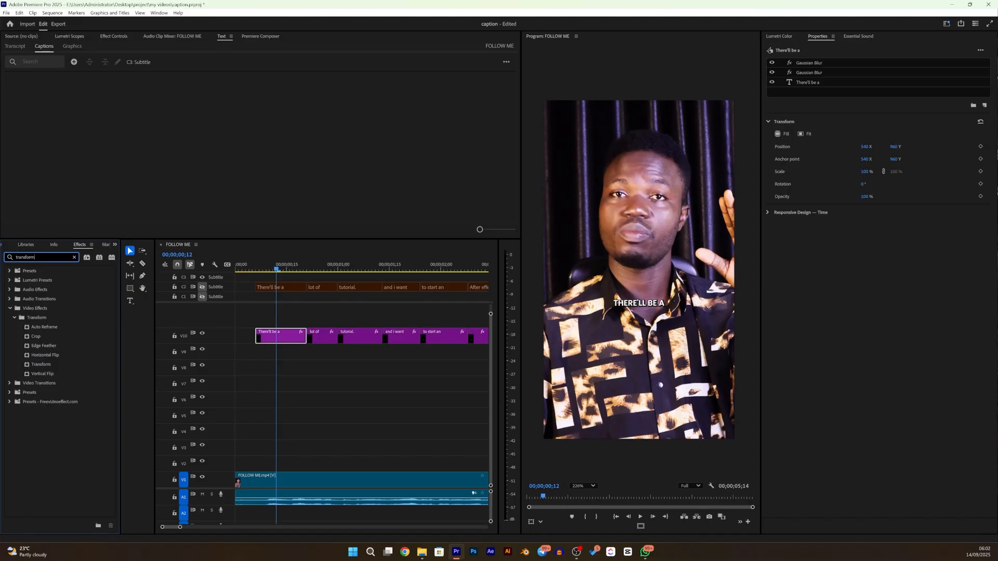
text(m)
drag(34, 370, 285, 339)
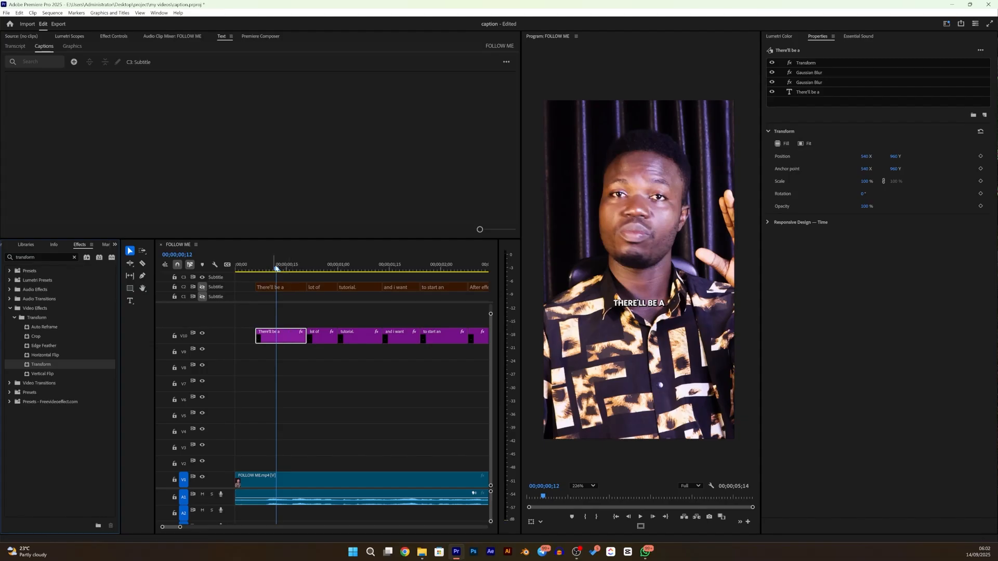
- Keyframe the Transform position from about Y 1038 at the start of the "There'll be a" clip to its default Y 960 at the clip's end
drag(277, 271, 255, 281)
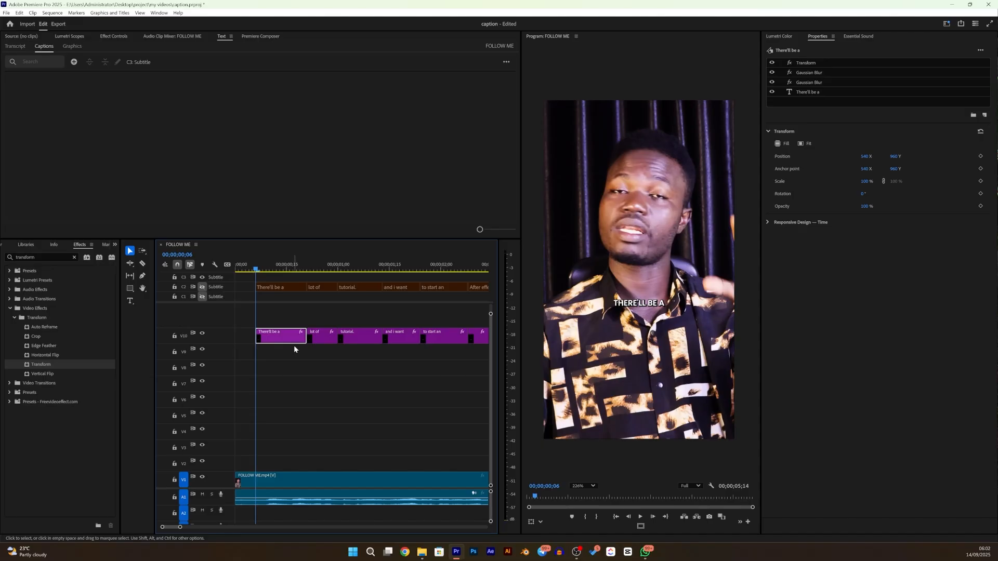
click(116, 36)
click(261, 271)
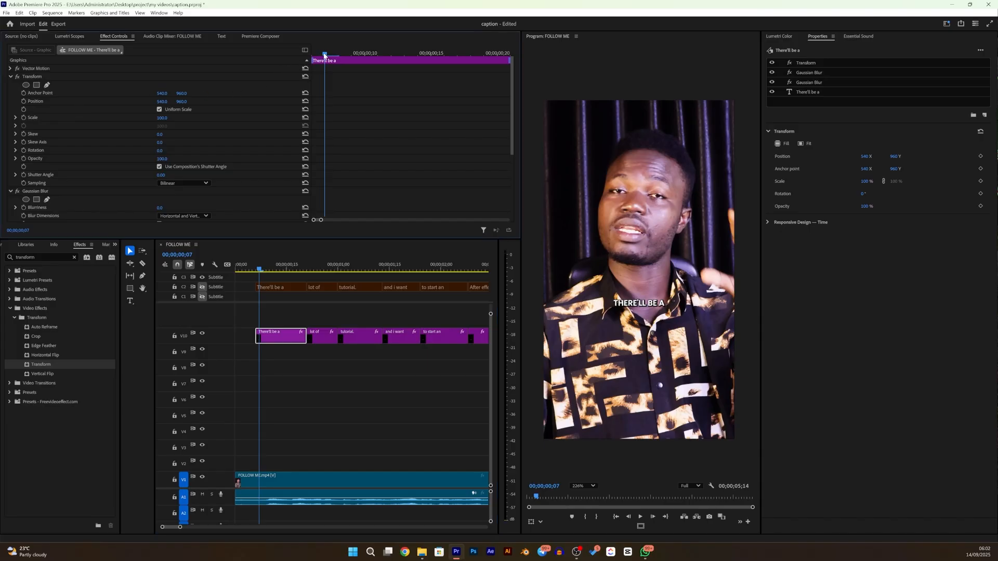
drag(325, 55, 291, 58)
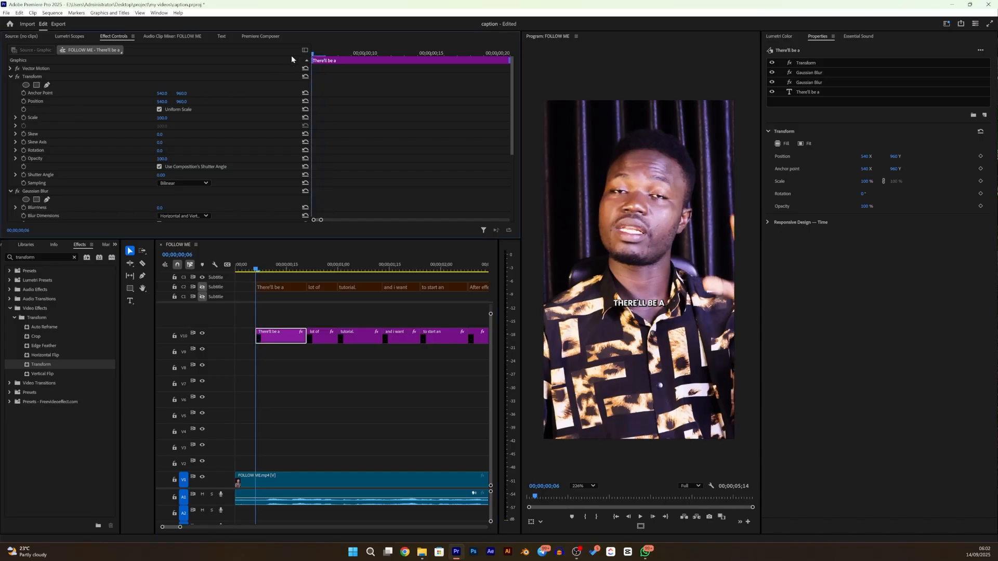
click(24, 102)
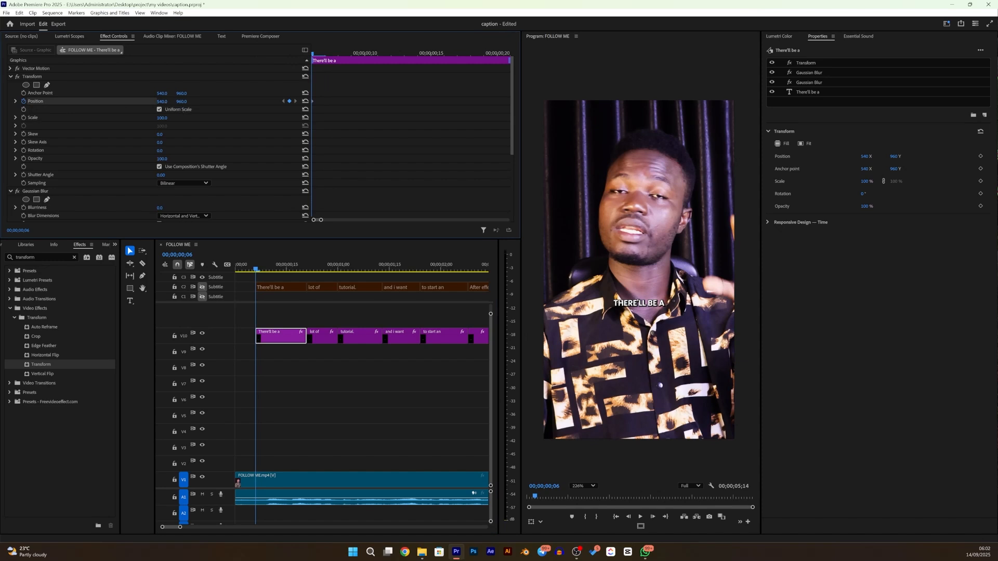
mouse_move(182, 102)
mouse_down()
mouse_move(262, 101)
mouse_move(186, 104)
mouse_up()
drag(314, 55, 525, 85)
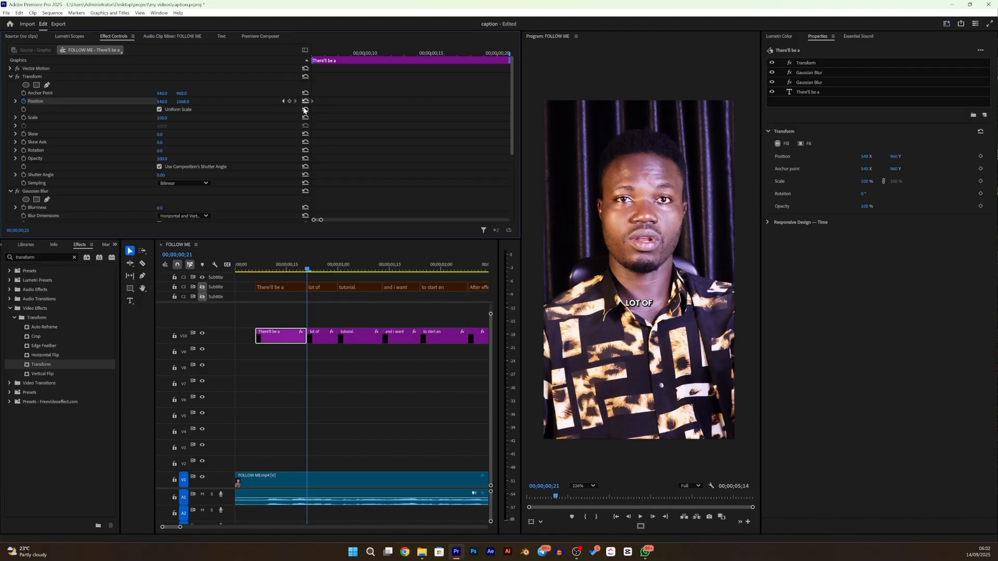
click(305, 102)
- Preview the caption's upward move and set the program monitor's playback resolution to 1/2
click(326, 54)
drag(327, 53, 195, 85)
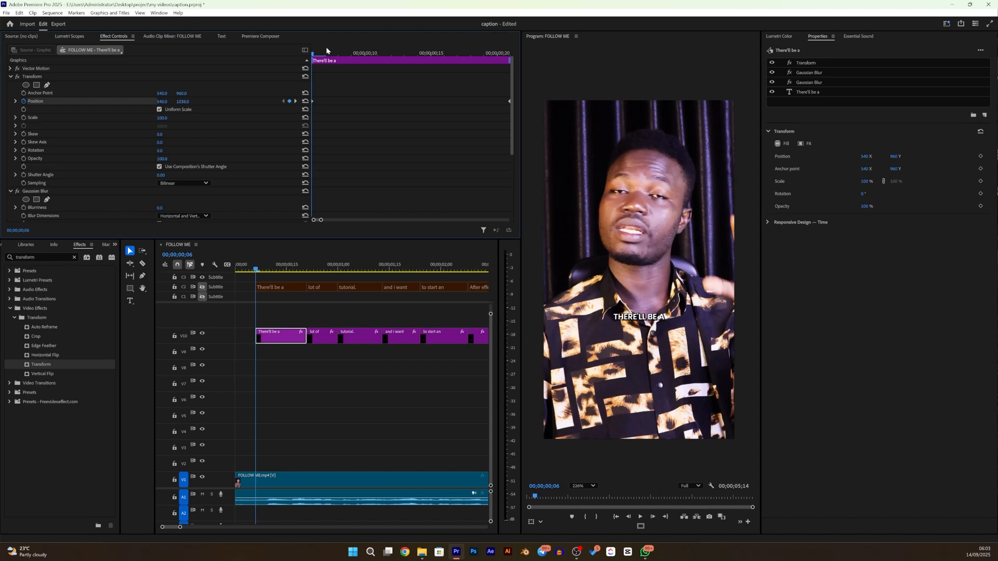
drag(312, 53, 470, 58)
drag(534, 62, 284, 151)
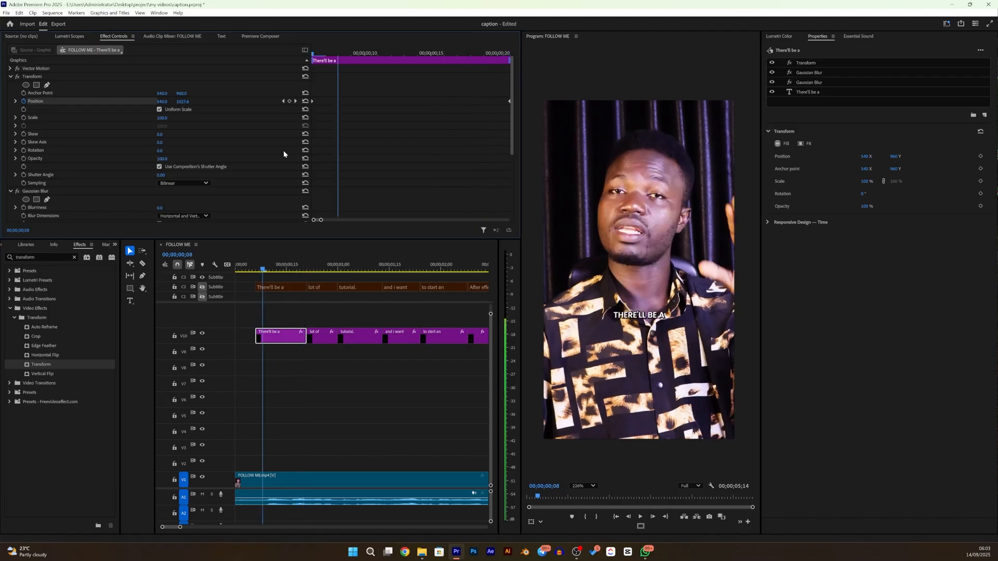
key(Up)
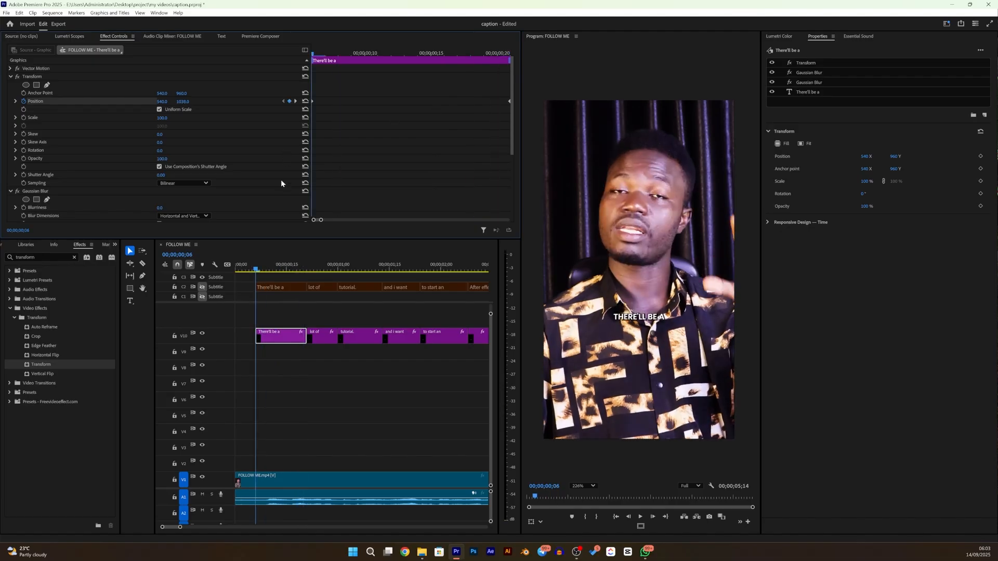
click(695, 486)
click(692, 506)
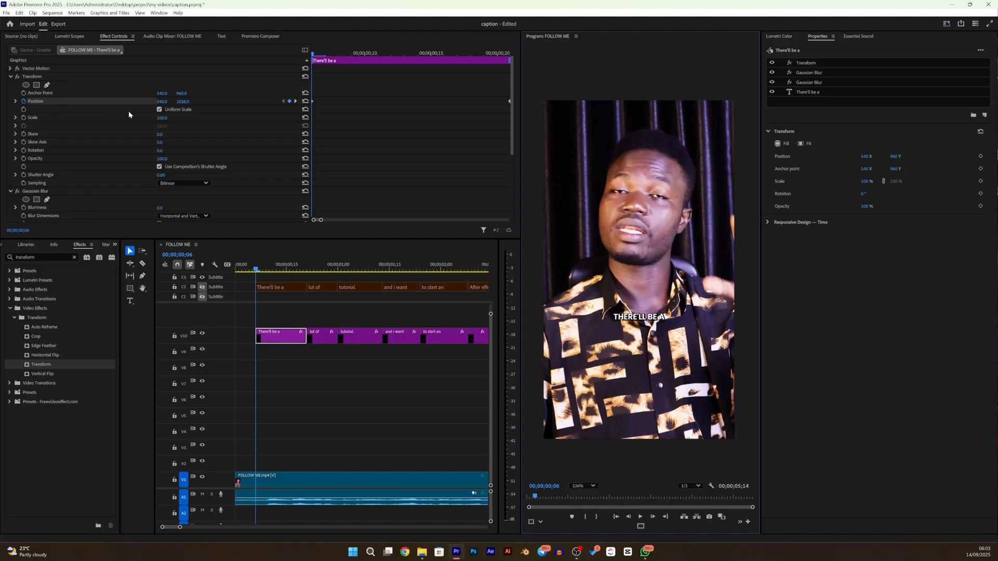
- Keyframe the Transform opacity at 0 at the start of the "There'll be a" clip
click(24, 159)
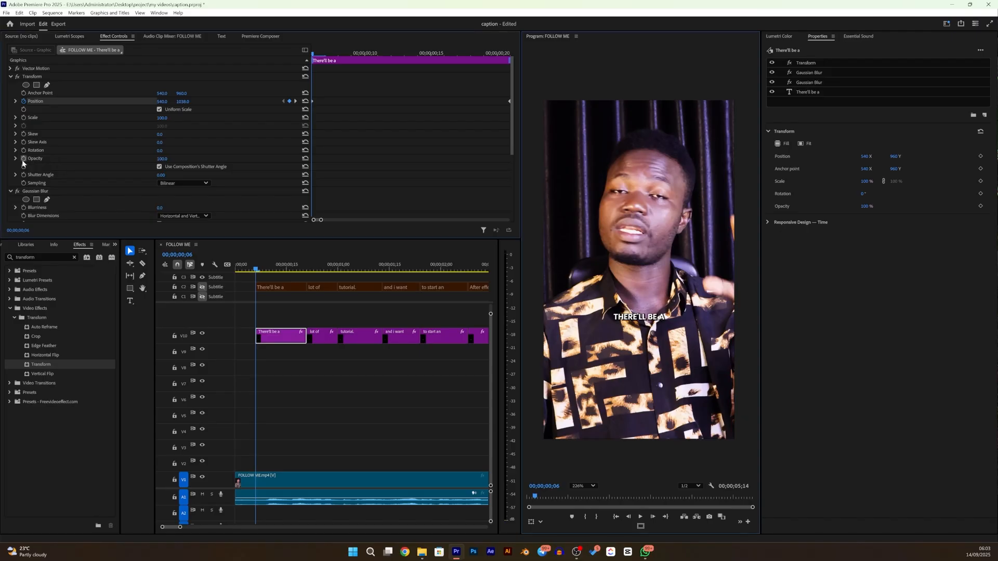
click(165, 159)
text(00)
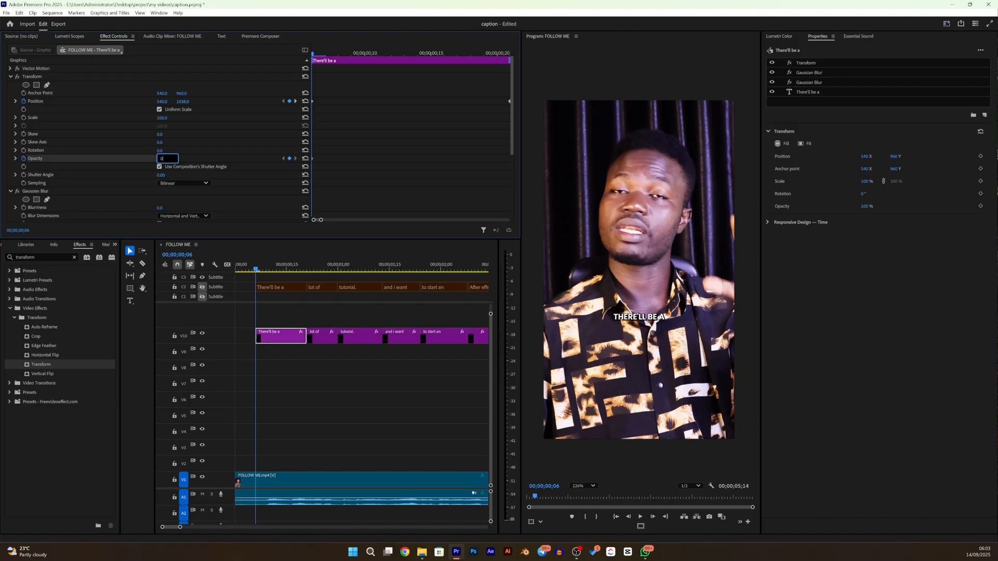
key(Return)
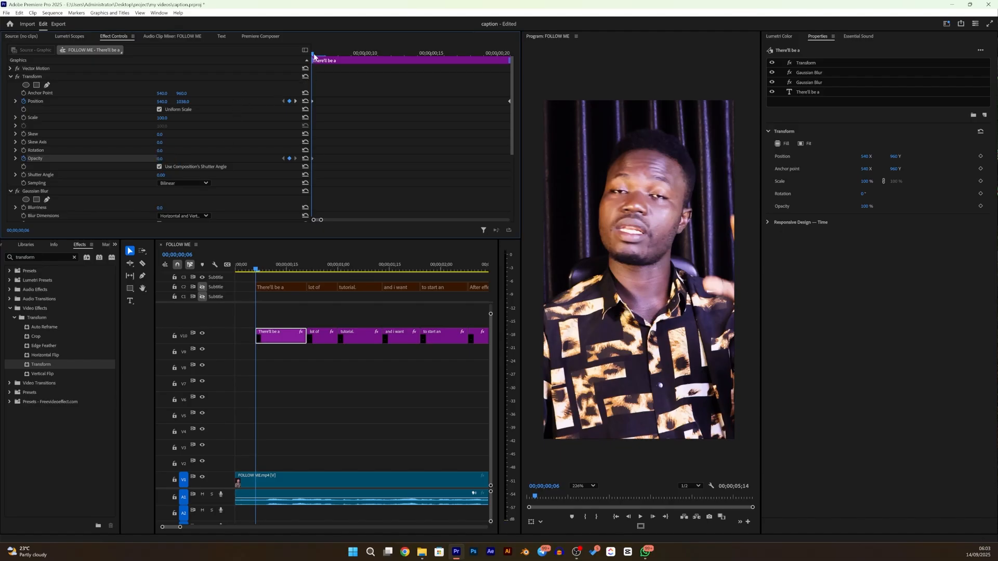
- Add a Transform opacity keyframe of 100 and move it earlier to 00;00;00;11 so the caption fades in sooner
drag(312, 53, 512, 99)
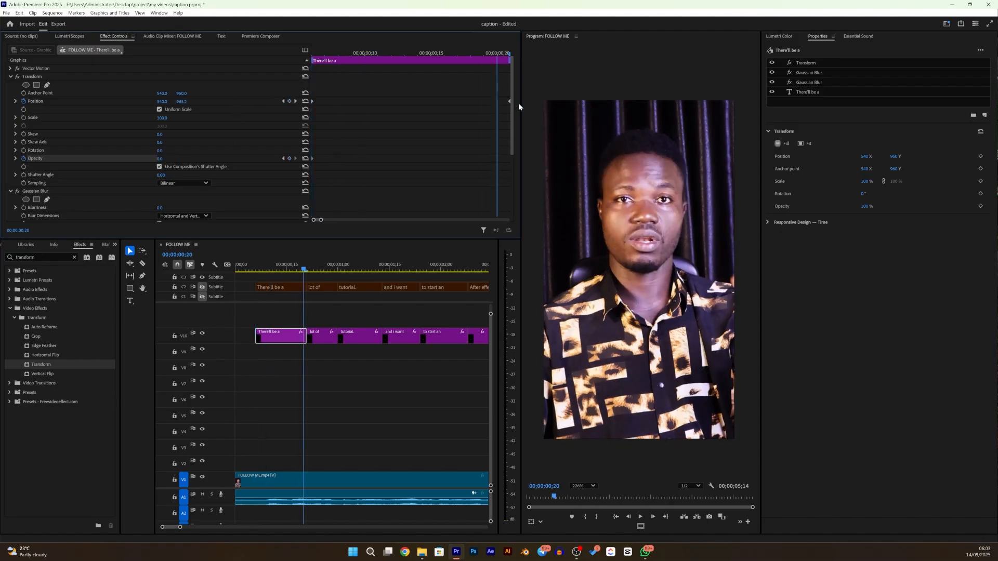
click(162, 159)
text(100)
key(Return)
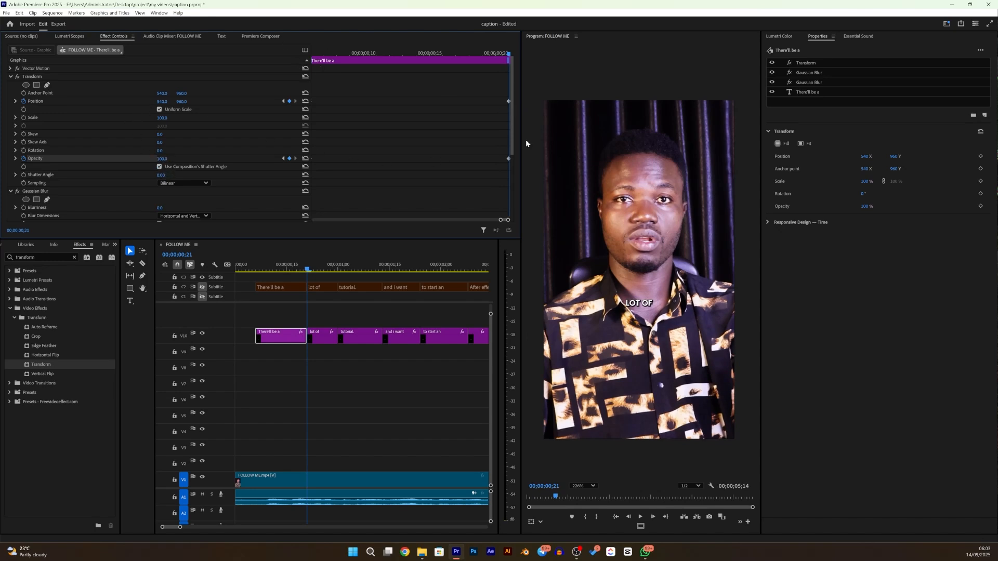
drag(507, 160, 421, 170)
drag(344, 61, 278, 66)
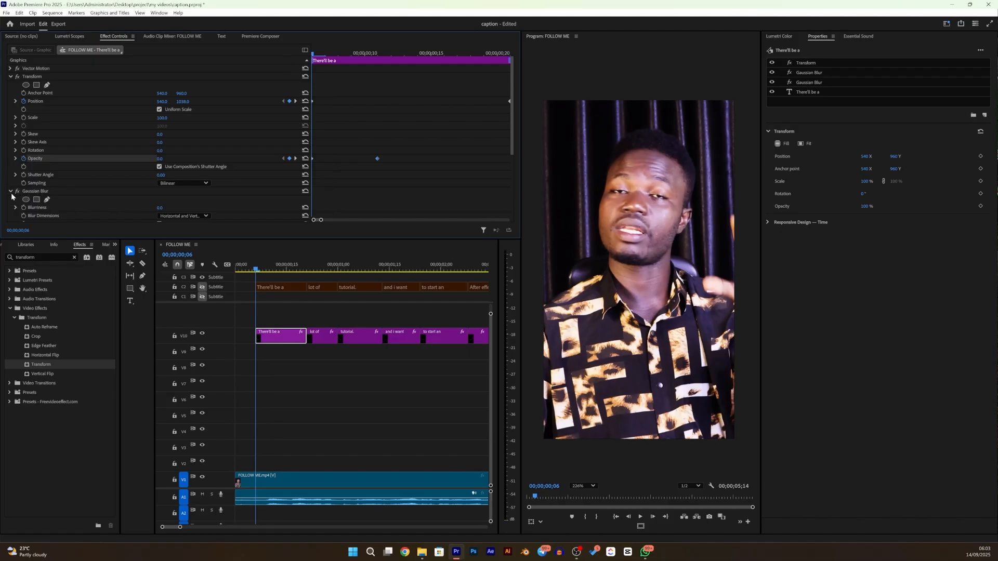
- Keyframe the first Gaussian Blur's Blurriness at 10 at the start of the "There'll be a" clip
scroll(12, 196, down, 1)
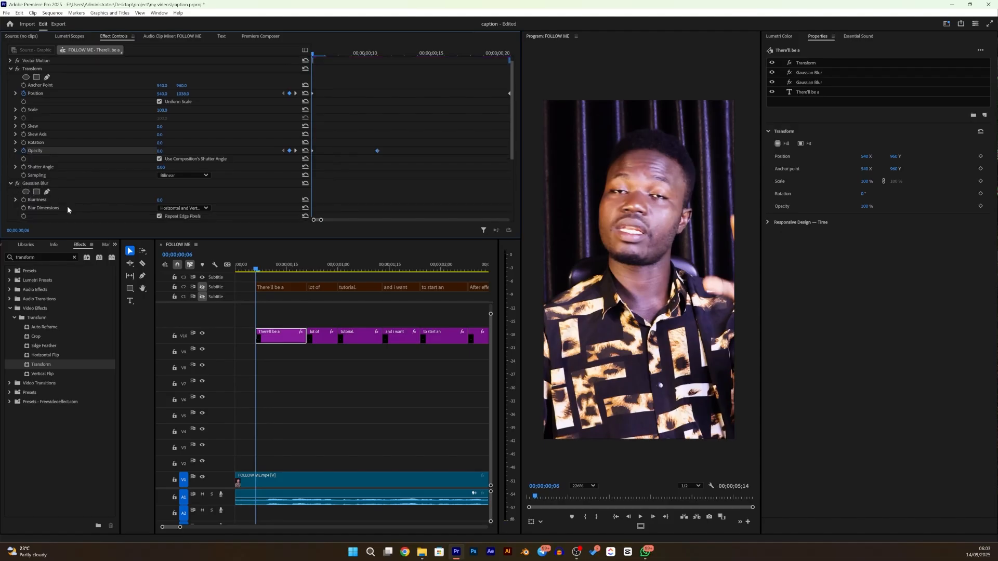
click(23, 200)
click(167, 200)
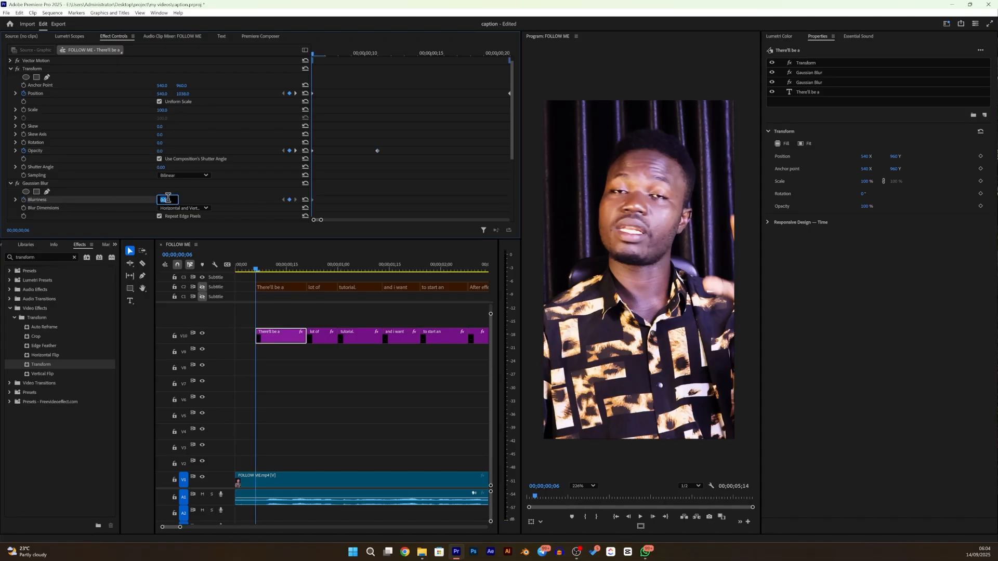
text(101)
key(BackSpace)
key(Return)
click(165, 201)
key(BackSpace)
text(0)
click(205, 193)
drag(161, 201, 166, 201)
- Set a Blurriness keyframe of 0 at 00;00;00;11 and play the caption animation to check it
drag(314, 53, 377, 112)
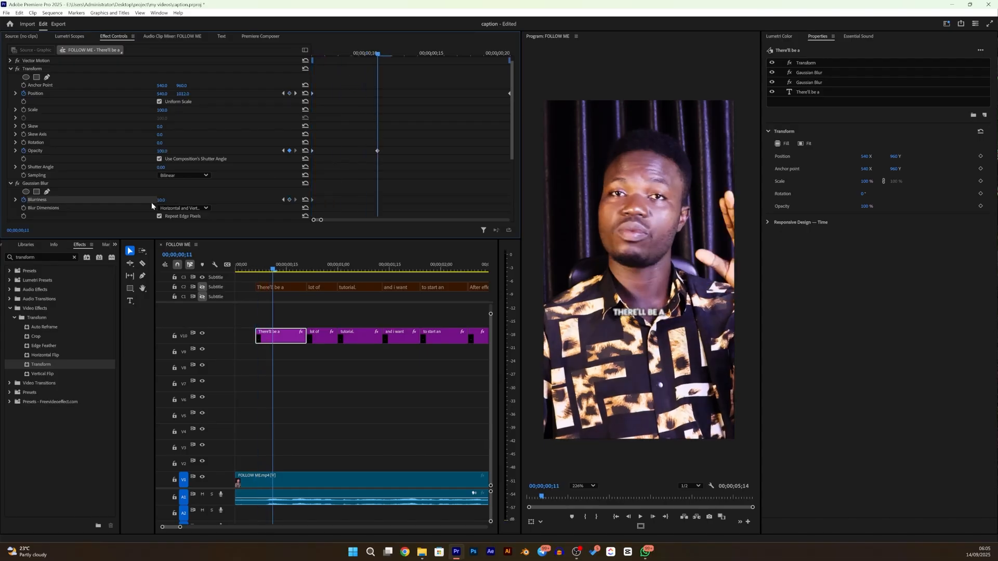
drag(162, 201, 156, 201)
drag(378, 54, 510, 124)
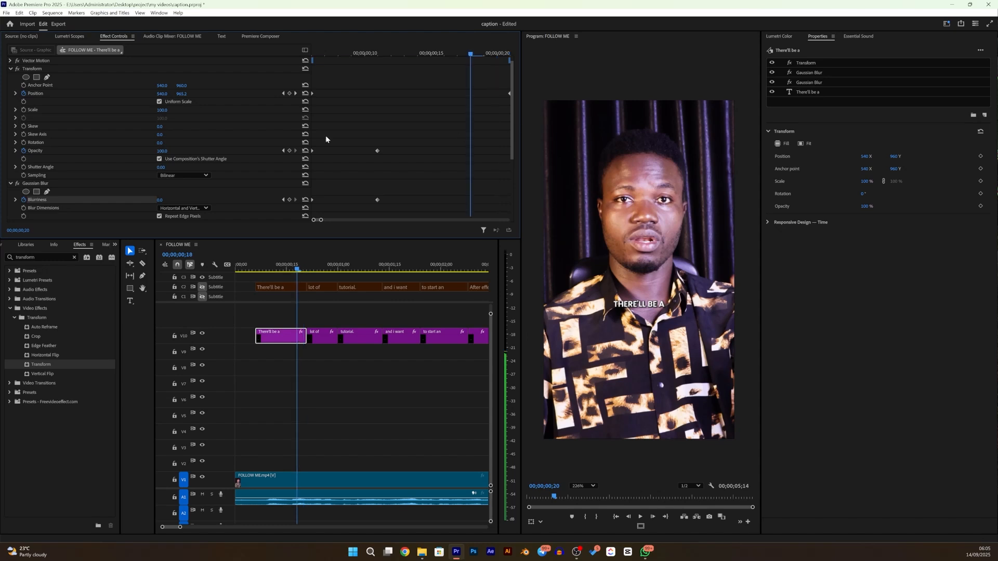
key(Up)
key(space)
key(space)
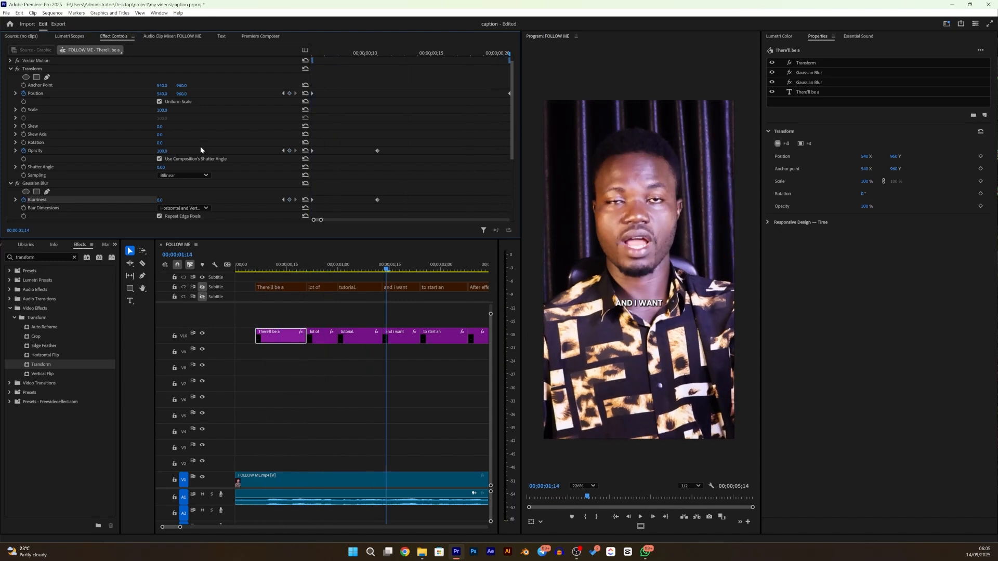
- Apply Ease In to all the opacity and Blurriness keyframes of the "There'll be a" clip
drag(326, 53, 310, 59)
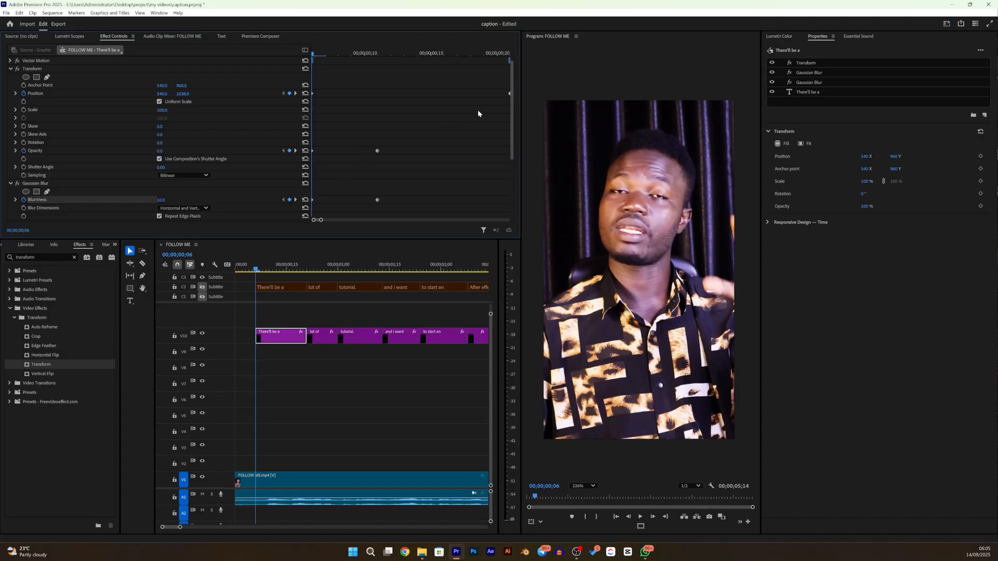
drag(411, 215, 292, 141)
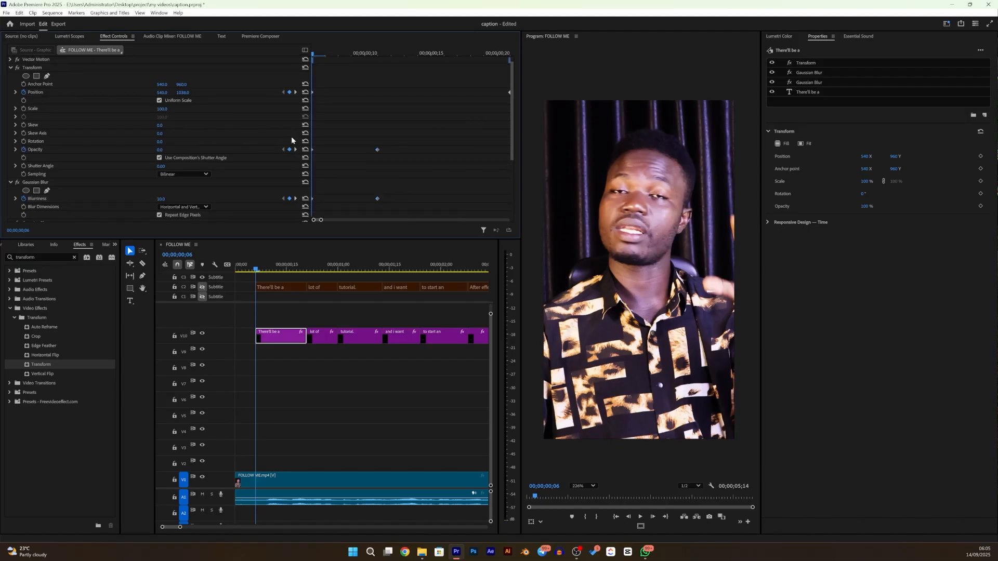
right_click(377, 151)
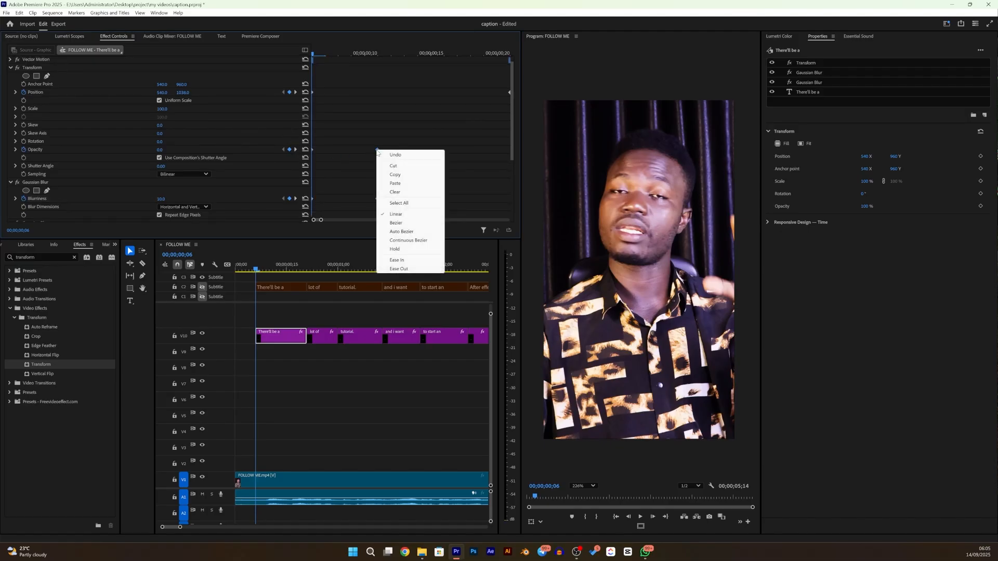
click(398, 260)
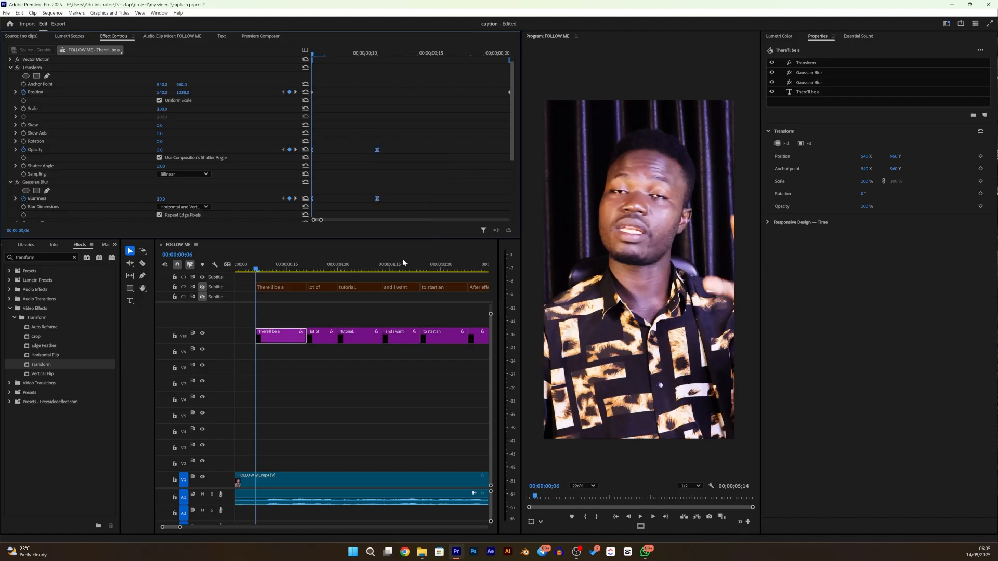
- Apply temporal Ease In interpolation to the two Transform position keyframes
click(509, 94)
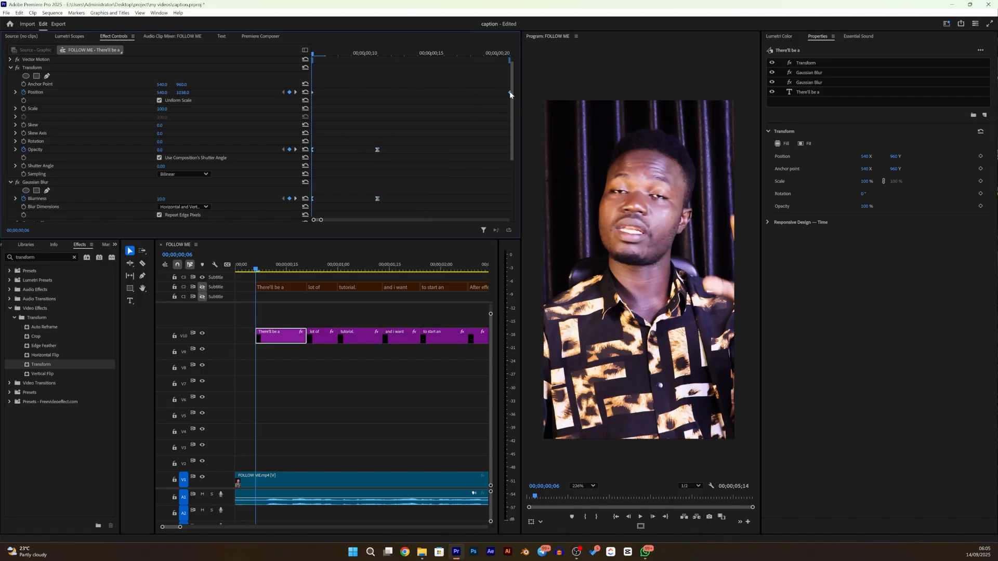
right_click(313, 95)
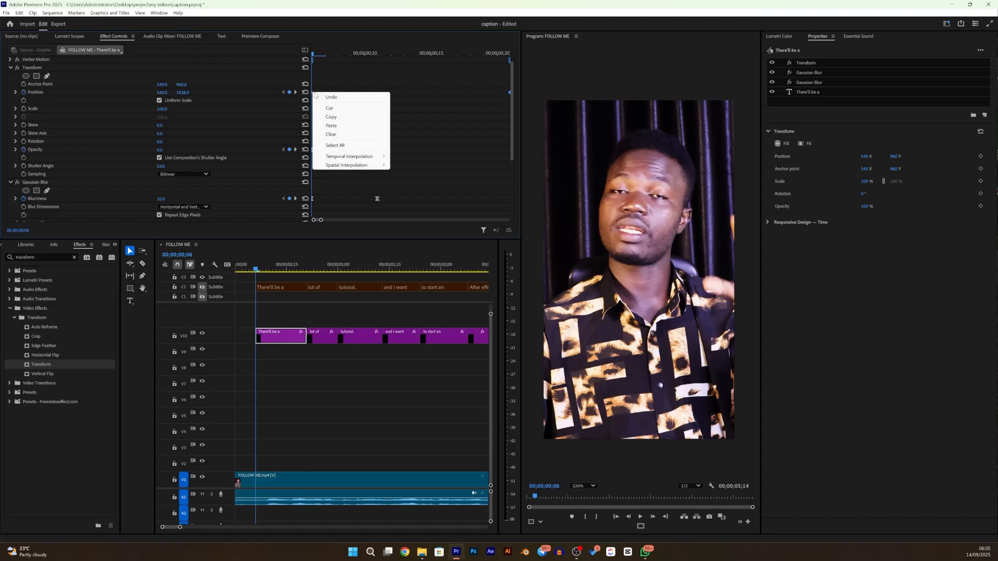
mouse_move(382, 156)
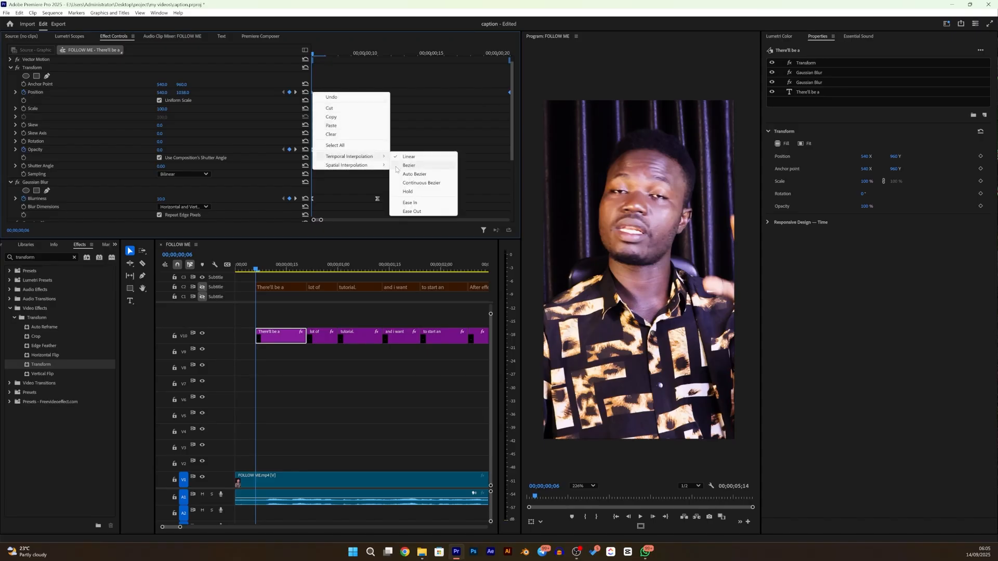
click(414, 203)
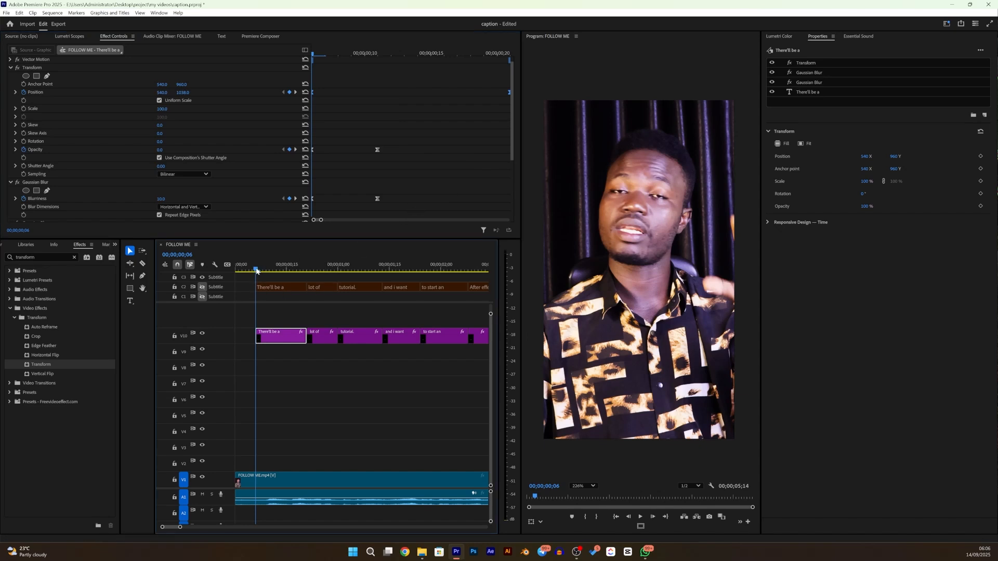
- Reshape the Transform position's velocity curve so the caption moves fast at the start and slows gradually into the final keyframe
click(15, 92)
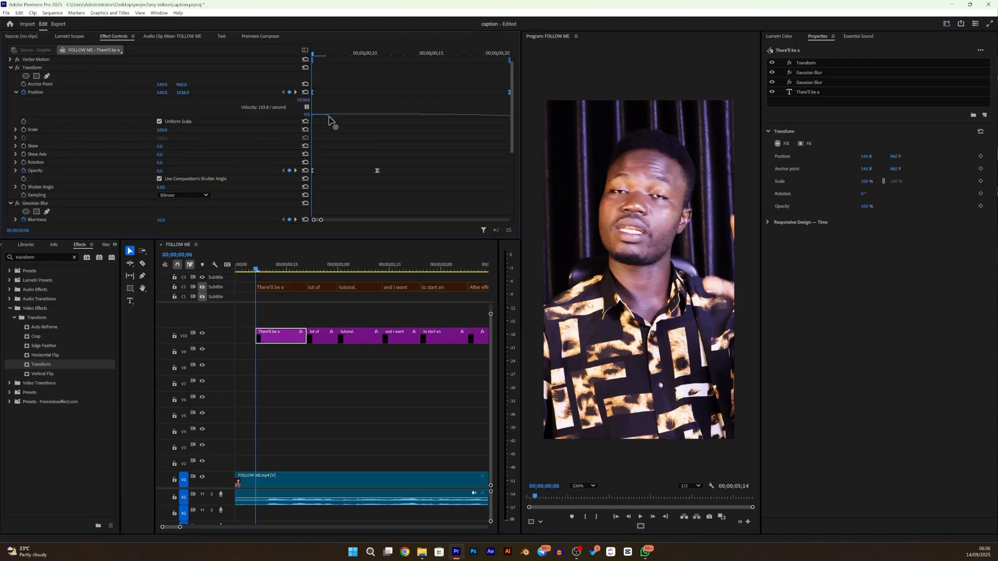
drag(349, 119, 351, 160)
scroll(493, 156, down, 2)
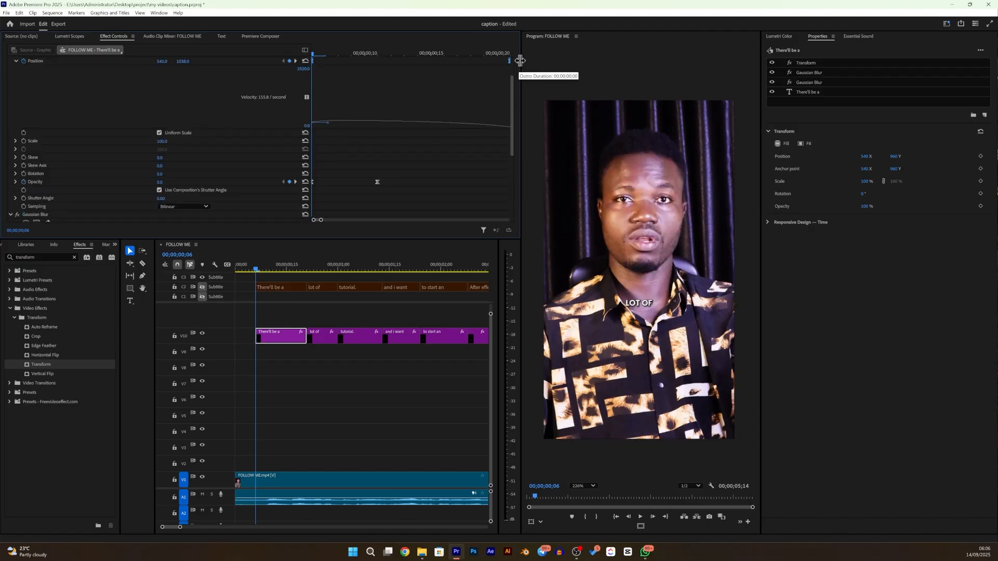
drag(521, 62, 585, 64)
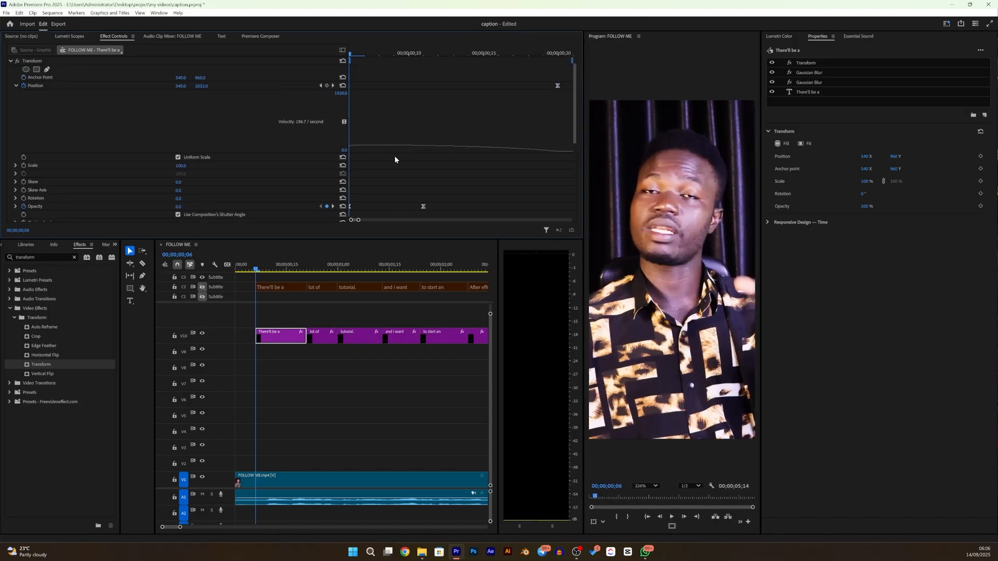
scroll(395, 157, up, 3)
click(558, 102)
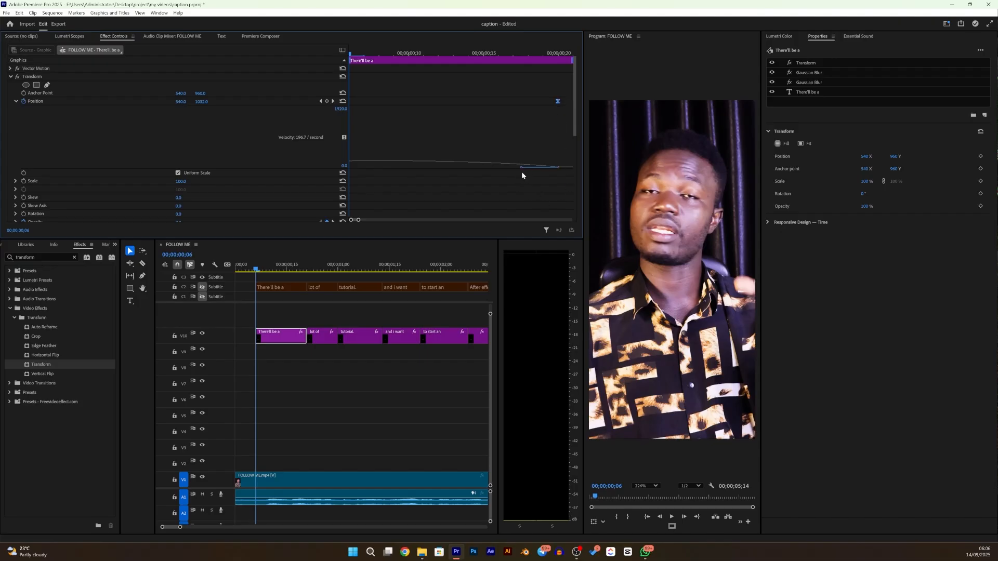
drag(521, 168, 406, 191)
- Scrub through the "There'll be a" caption to review the eased animation, and collapse the Transform and first Gaussian Blur settings
click(255, 270)
drag(255, 270, 319, 295)
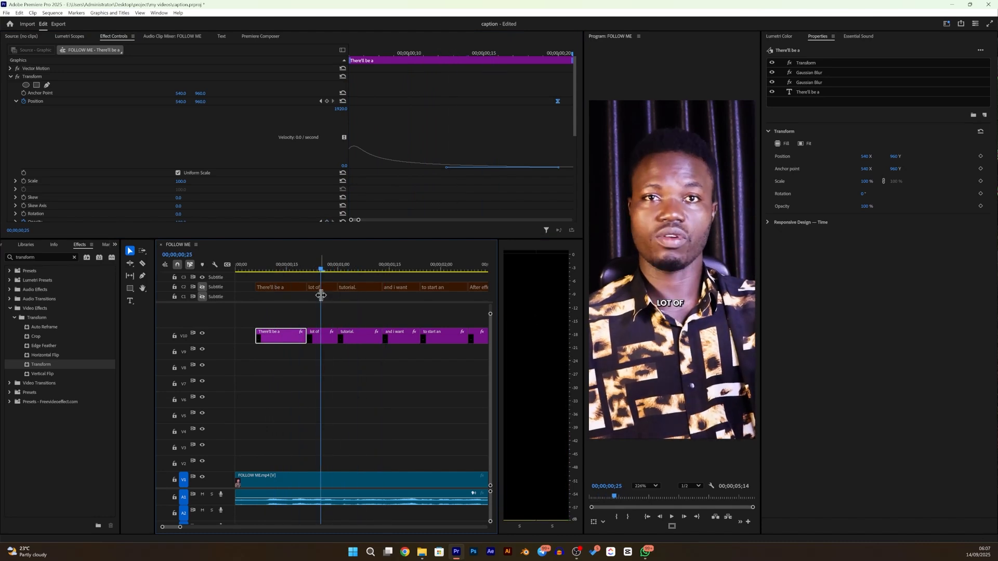
click(11, 77)
click(11, 84)
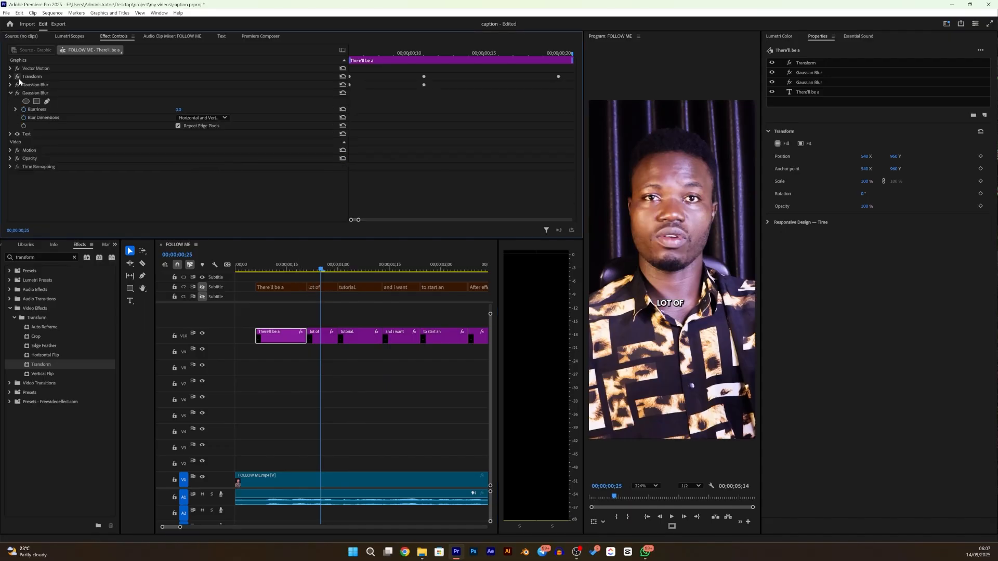
- Delete the second, unkeyframed Gaussian Blur effect from the "There'll be a" caption clip
click(27, 78)
click(10, 93)
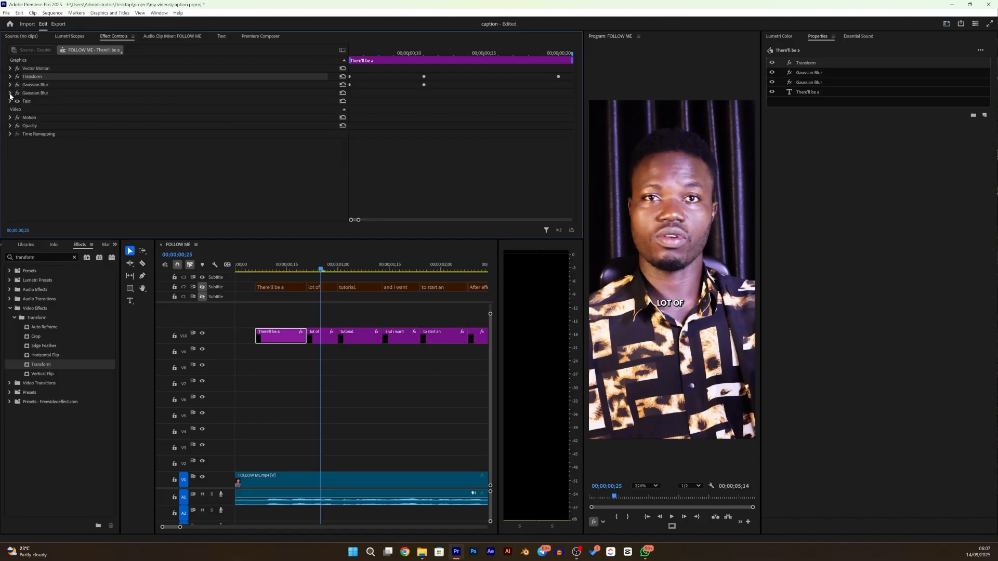
click(27, 91)
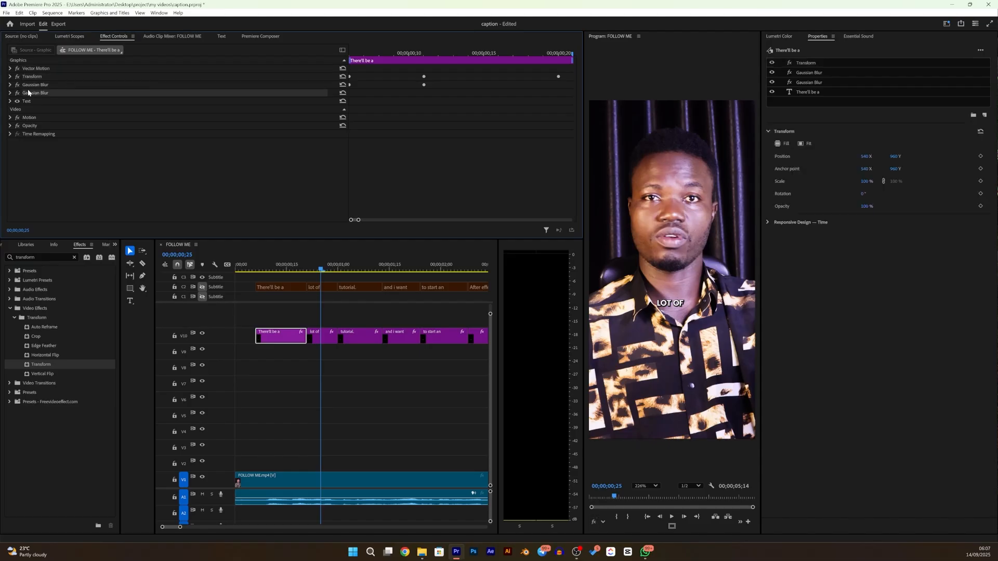
key(Delete)
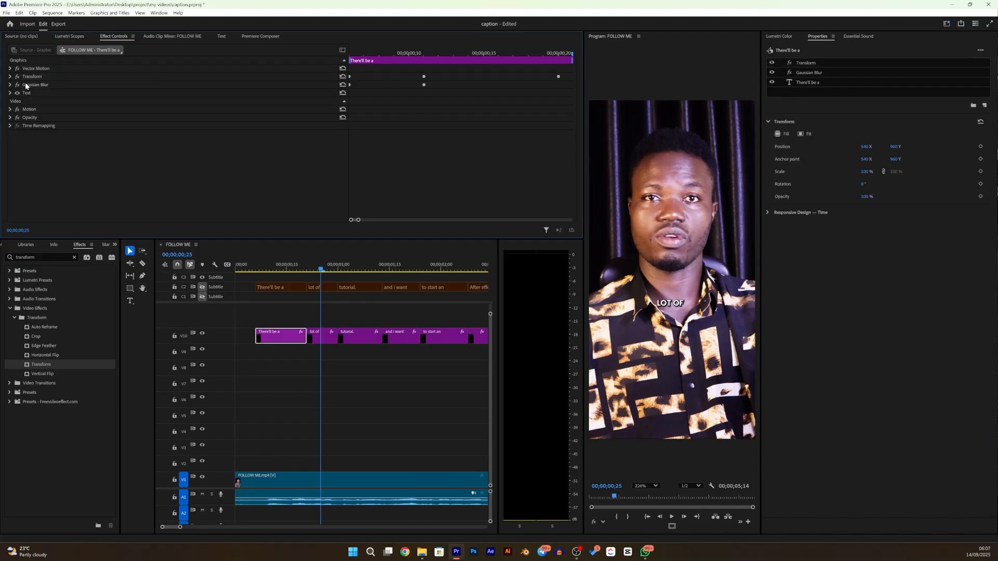
- Save the "There'll be a" clip's Transform and Gaussian Blur effects together as a preset named "blur caption"
click(39, 77)
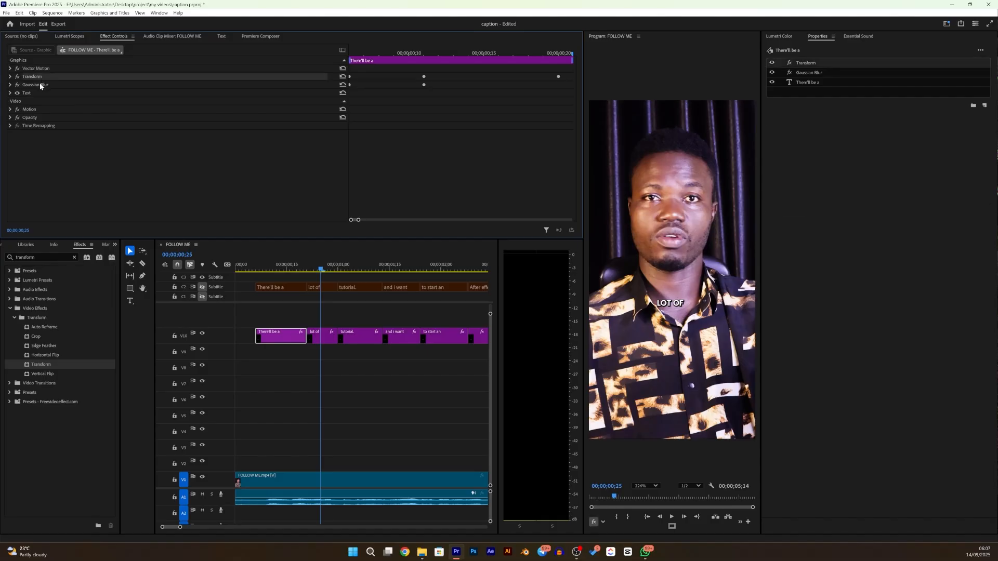
click(40, 85)
right_click(39, 84)
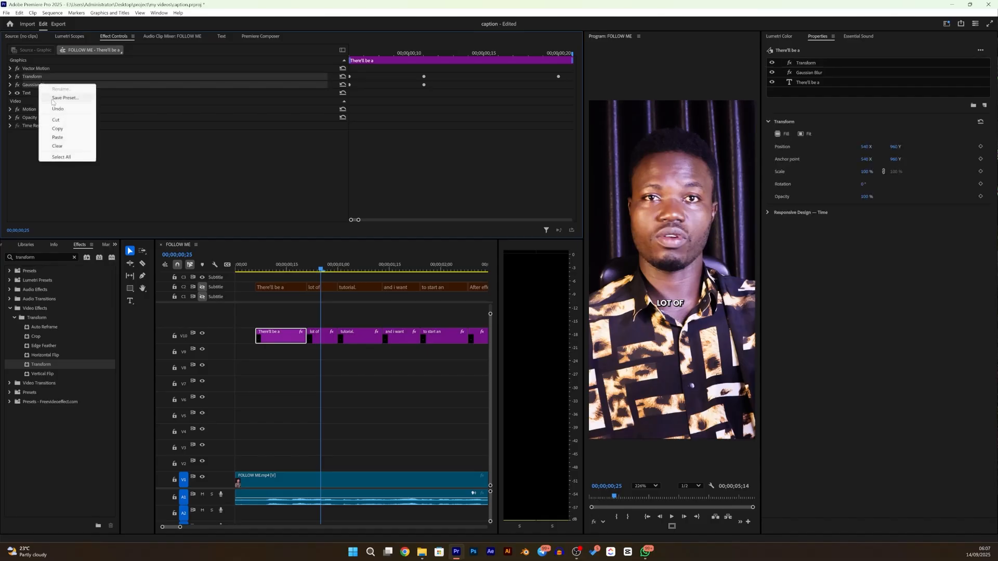
click(72, 97)
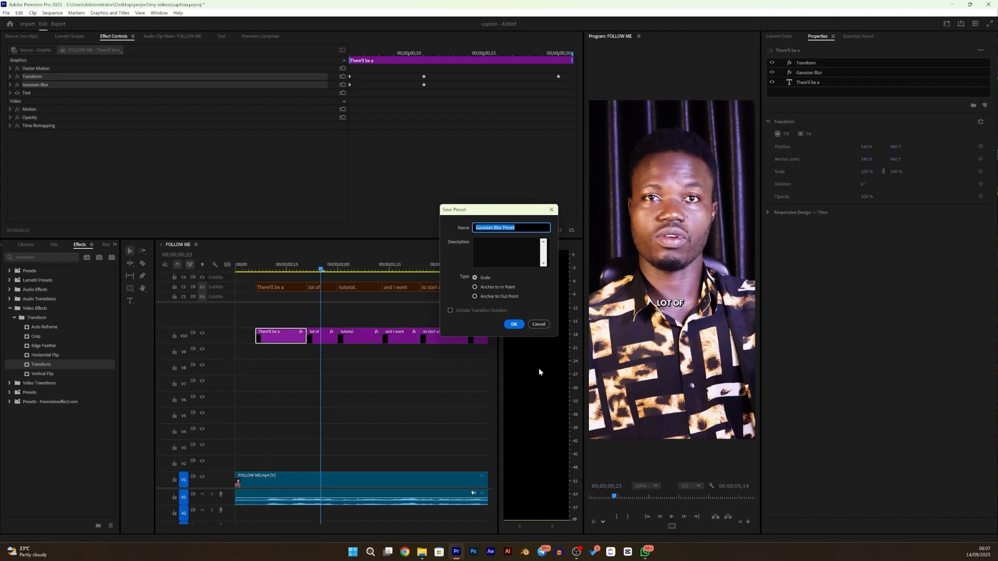
text(blur caption)
click(514, 324)
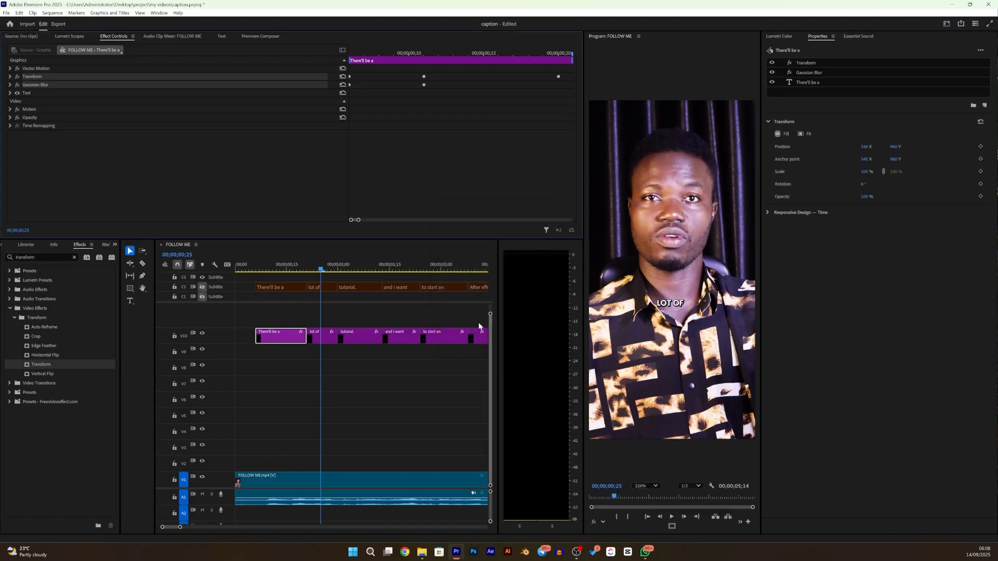
drag(322, 271, 294, 295)
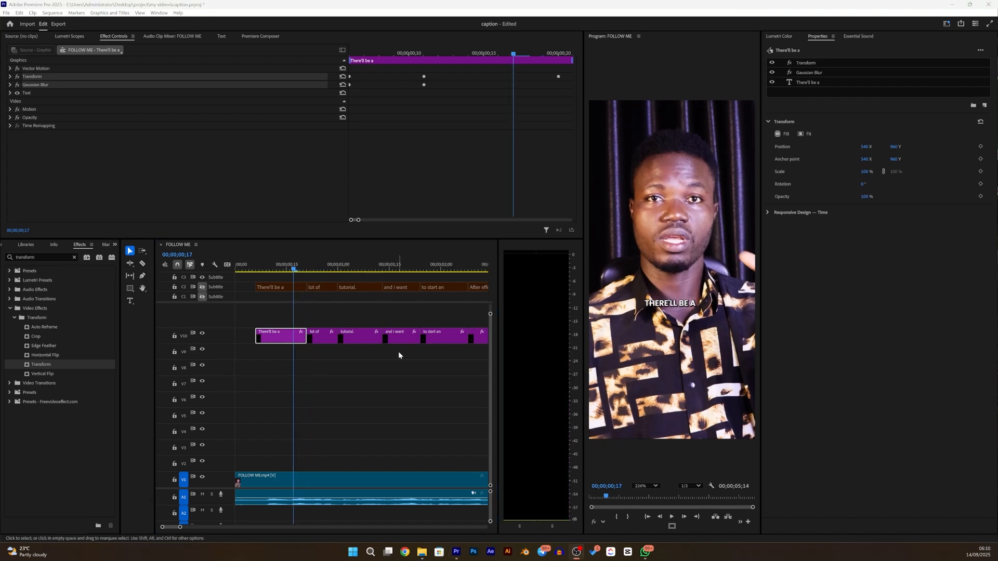
- Select all the caption clips following "There'll be a" on V10 and apply the "blur caption" preset to them
scroll(438, 363, right, 1)
scroll(438, 366, right, 1)
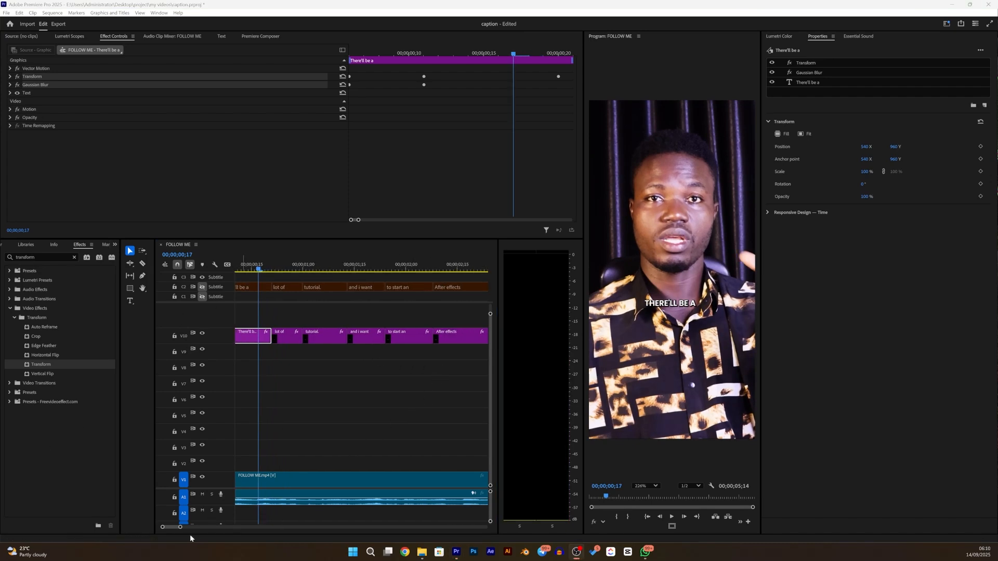
drag(179, 529, 230, 549)
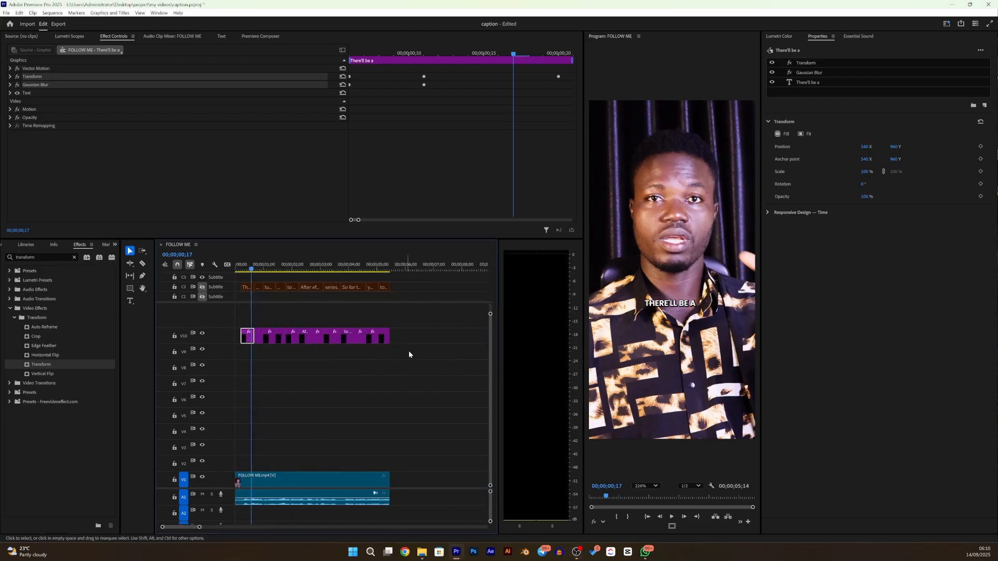
drag(420, 341, 255, 322)
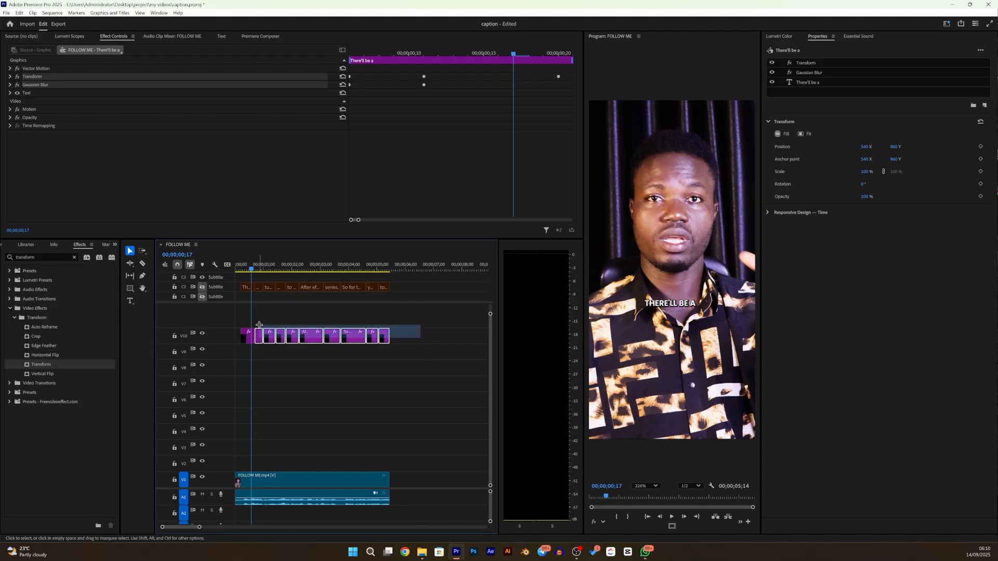
click(11, 263)
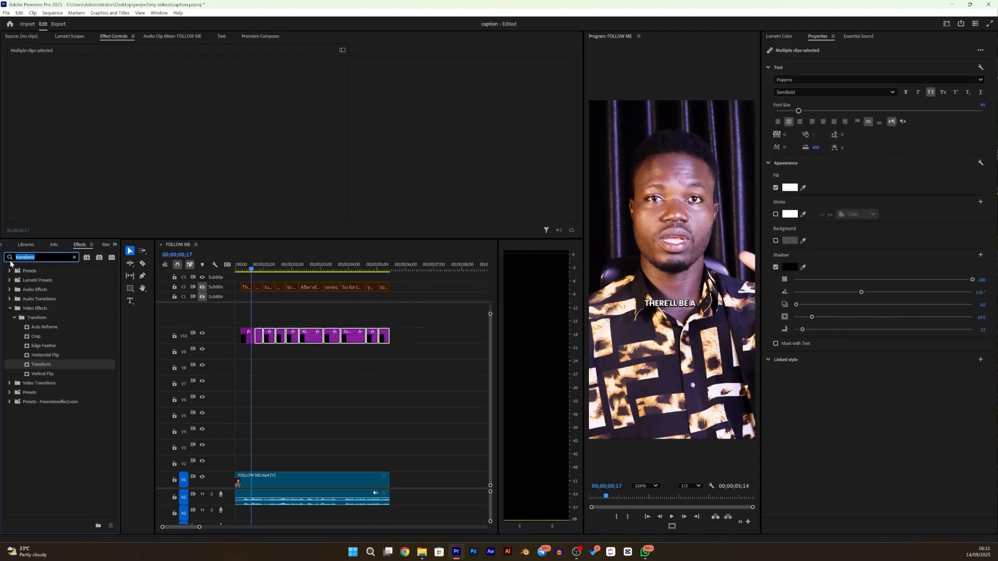
text(blyu)
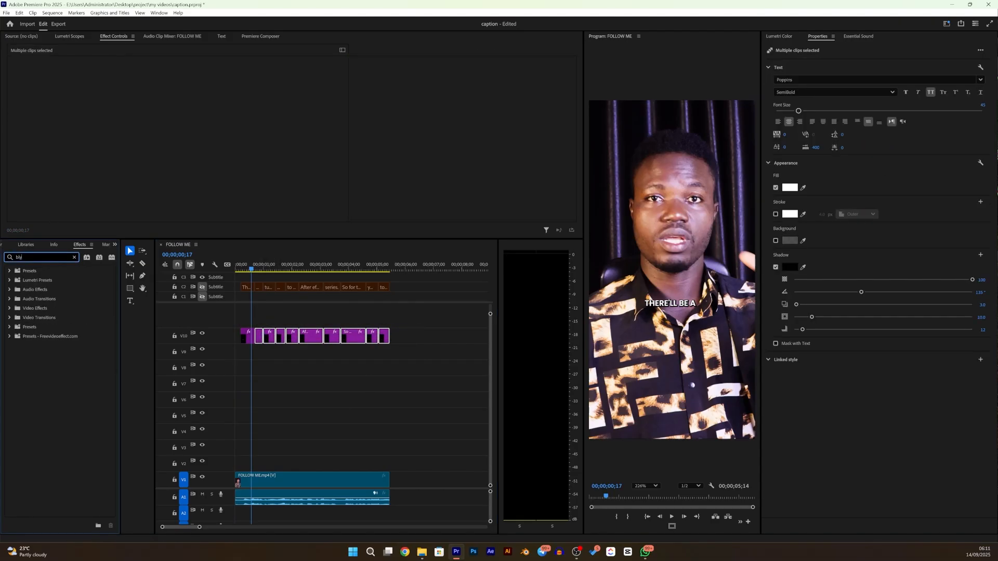
key(BackSpace)
text(ur ca)
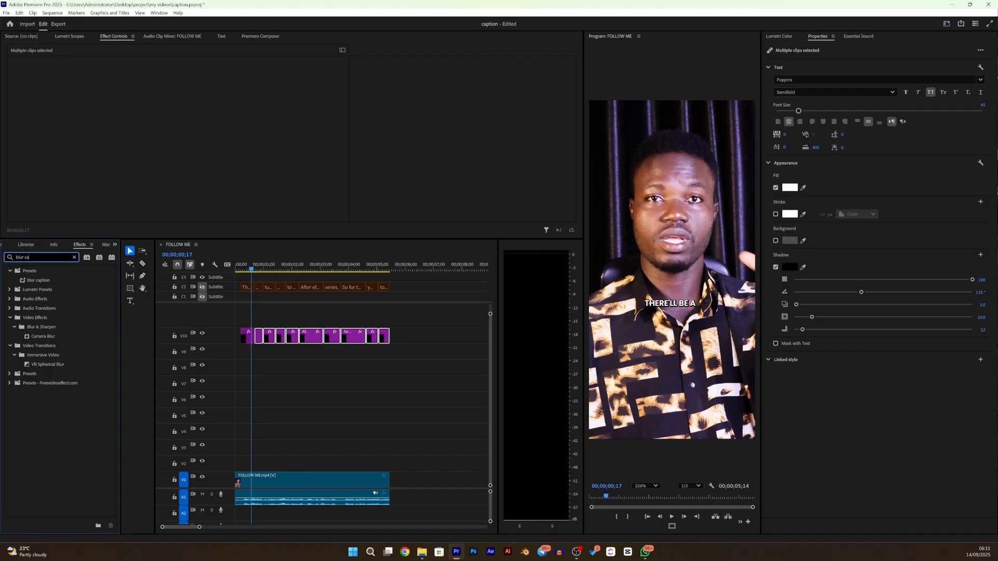
click(42, 282)
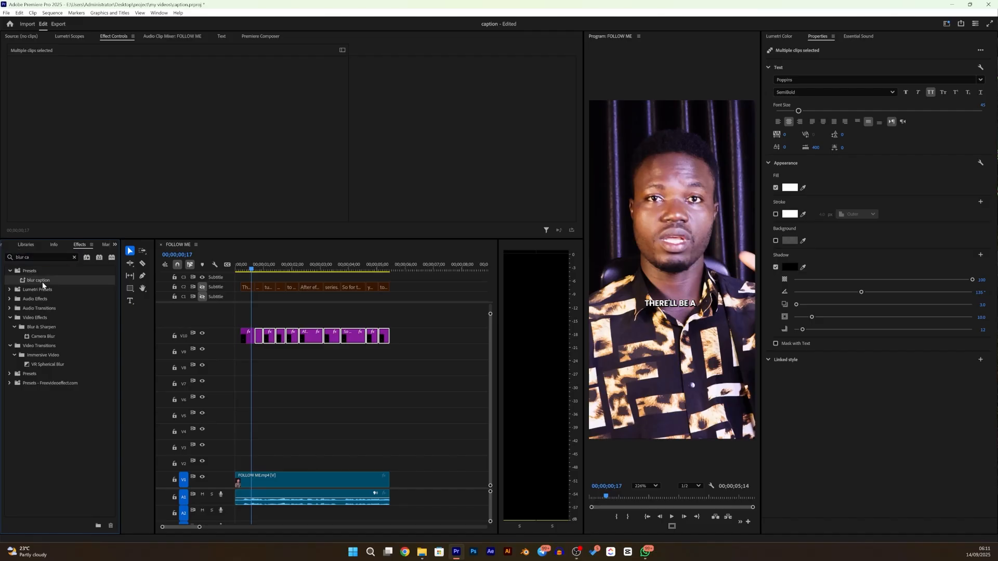
drag(42, 282, 270, 336)
- Scrub through the animated captions and inspect the effects on the final "to learn" clip, expanding its Vector Motion settings
drag(252, 271, 380, 270)
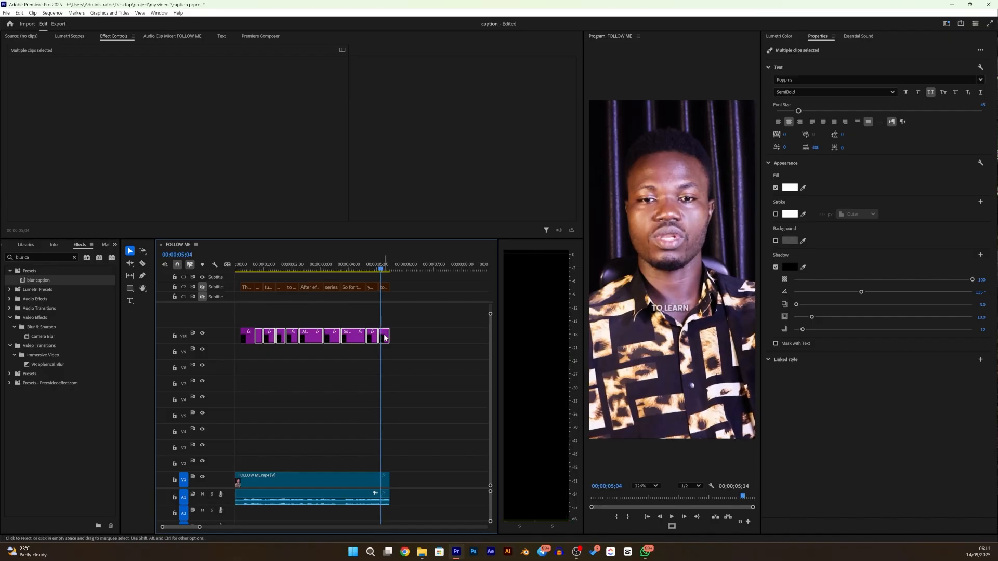
click(391, 360)
click(384, 337)
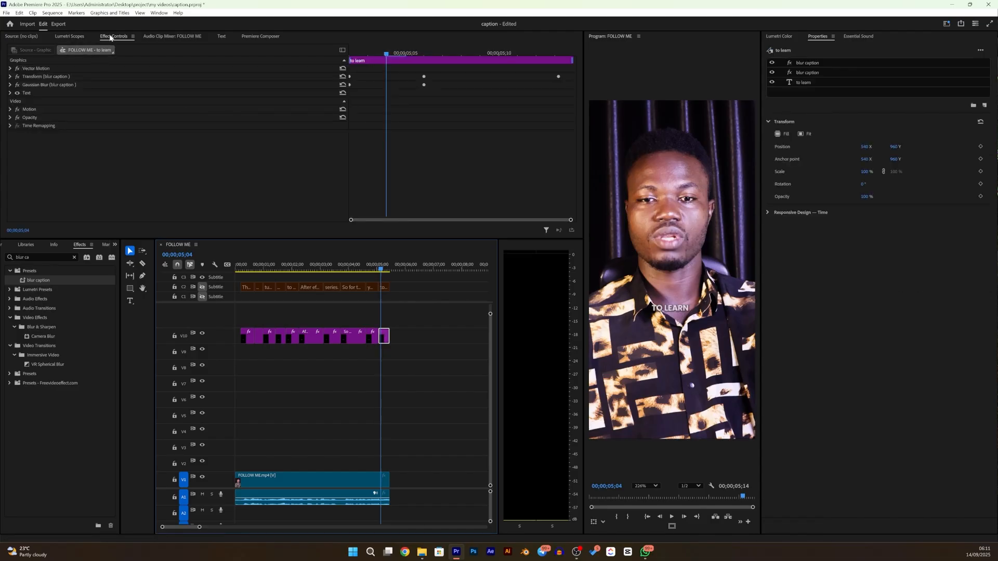
click(10, 68)
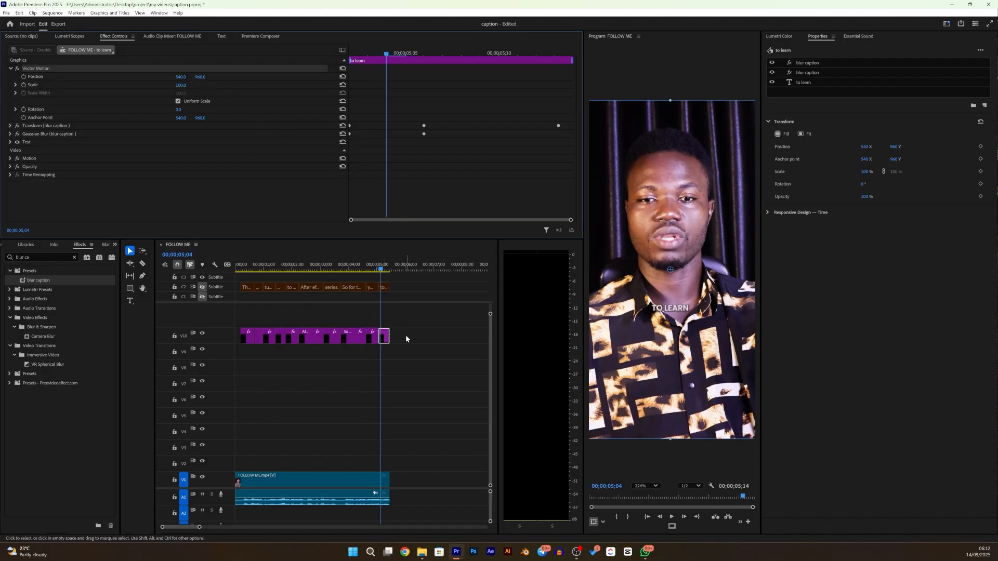
- Move the "you who wants" caption to V11, extend its end to 00;00;05;07, and duplicate it onto V12
click(373, 340)
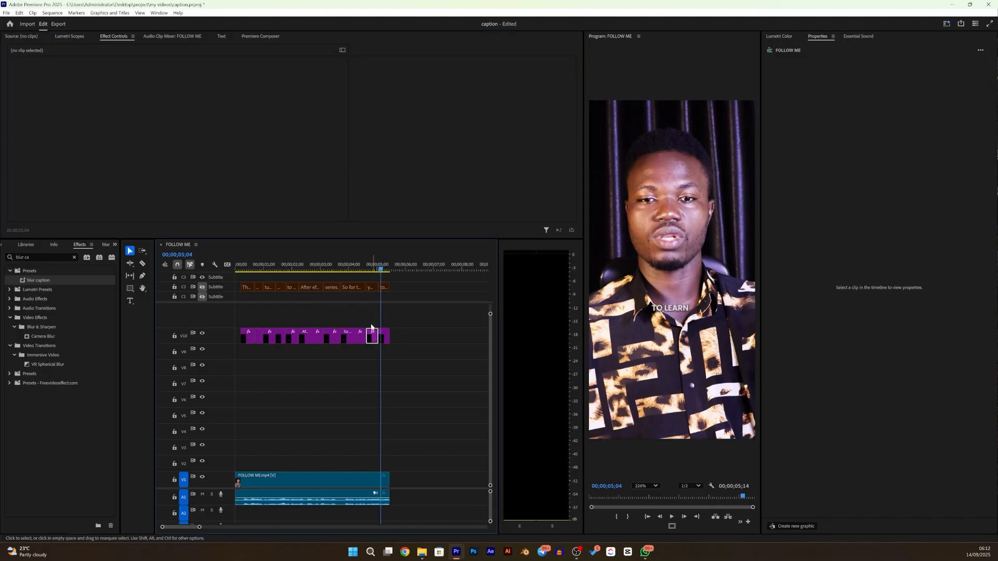
click(372, 335)
drag(372, 335, 374, 319)
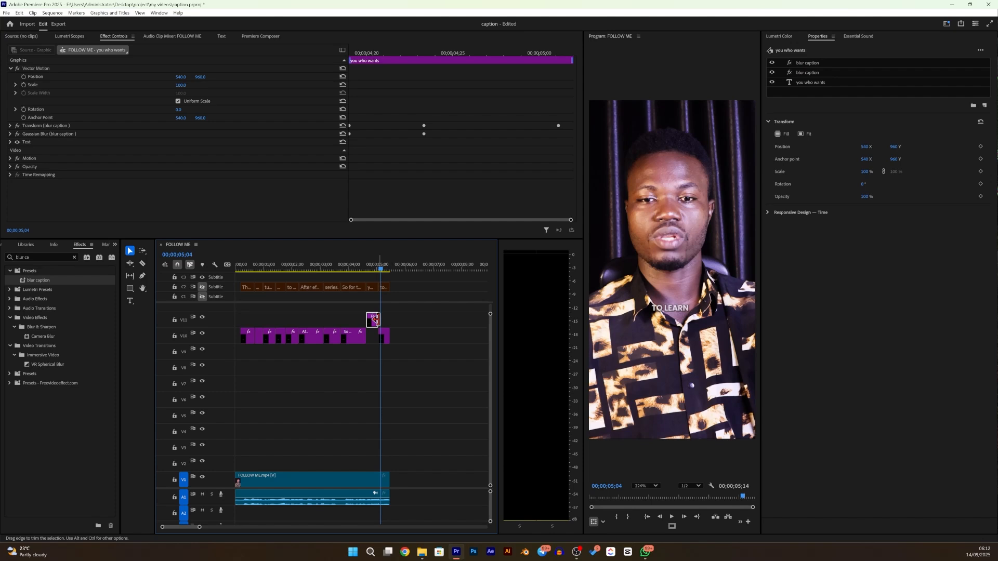
drag(375, 319, 384, 319)
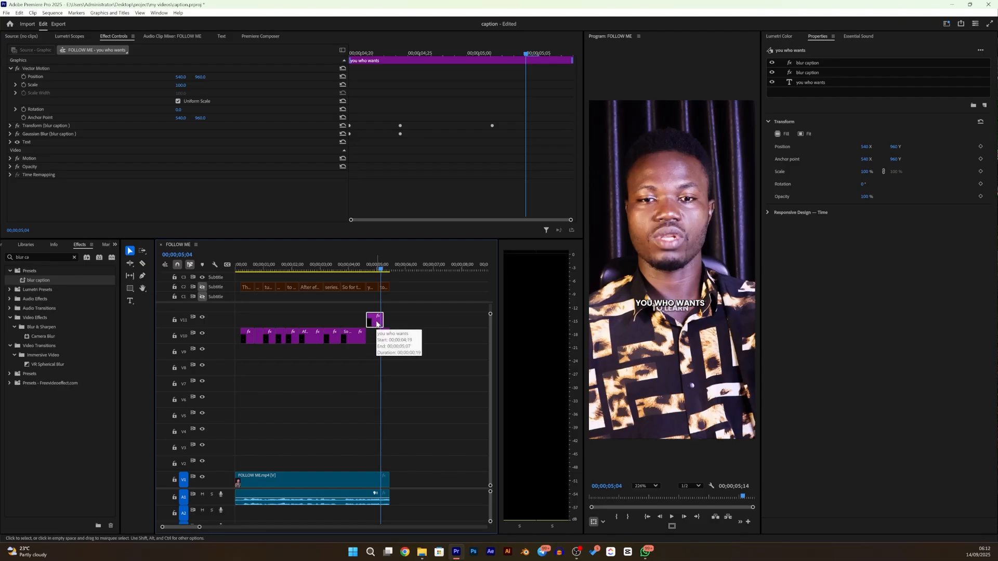
drag(377, 322, 375, 310)
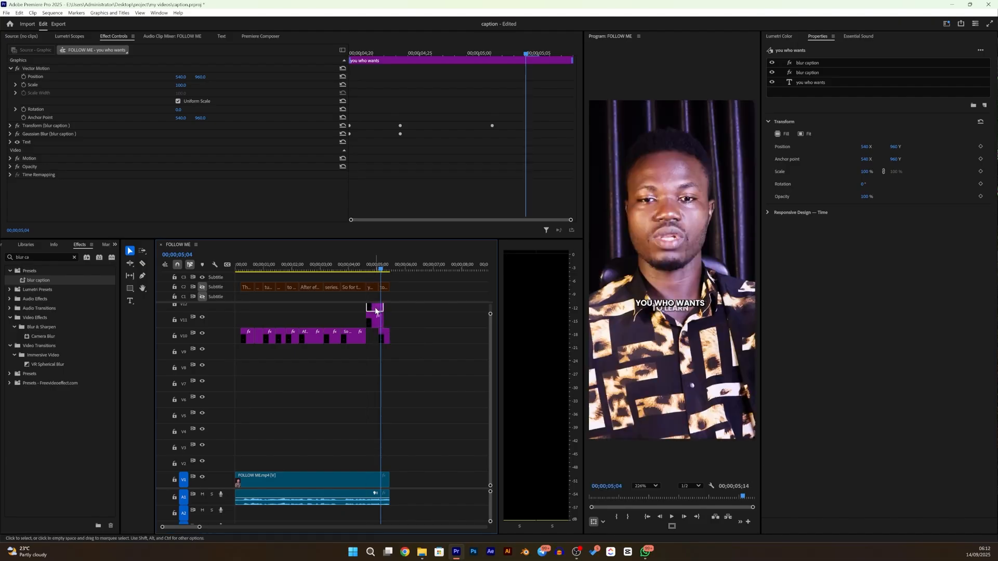
- Change the V12 caption's text to "want" and the V11 caption's text to "You who"
double_click(376, 311)
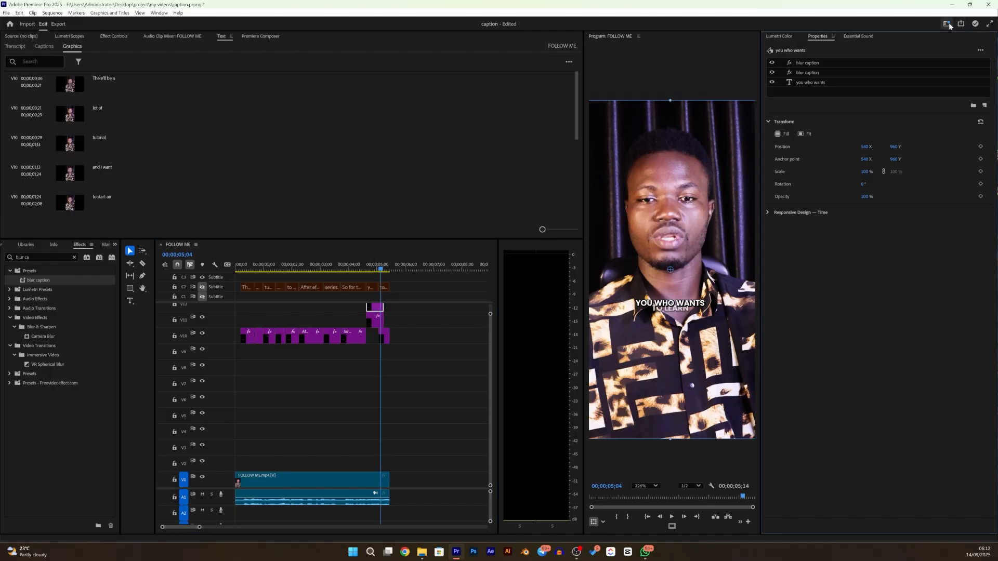
click(808, 85)
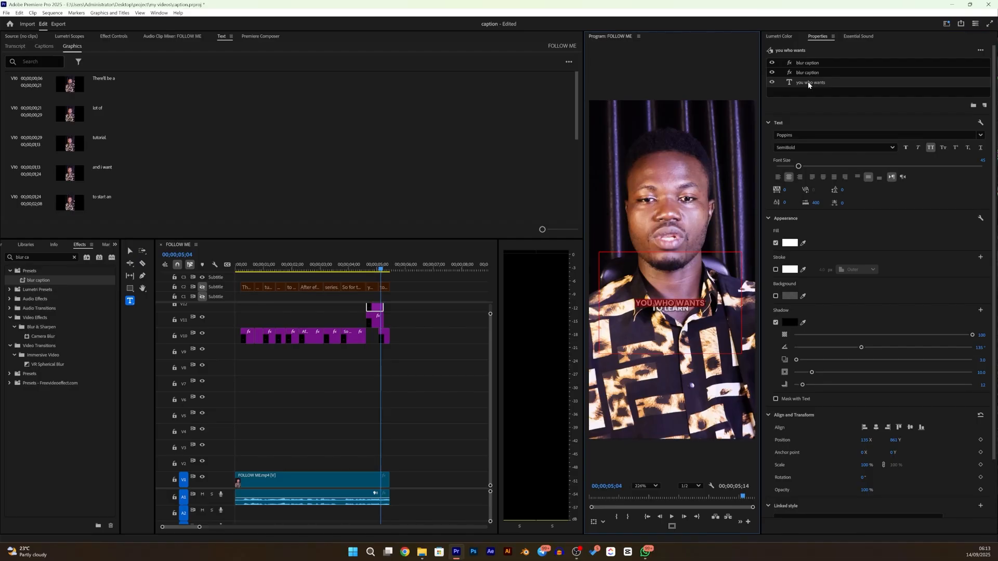
text(want)
click(375, 322)
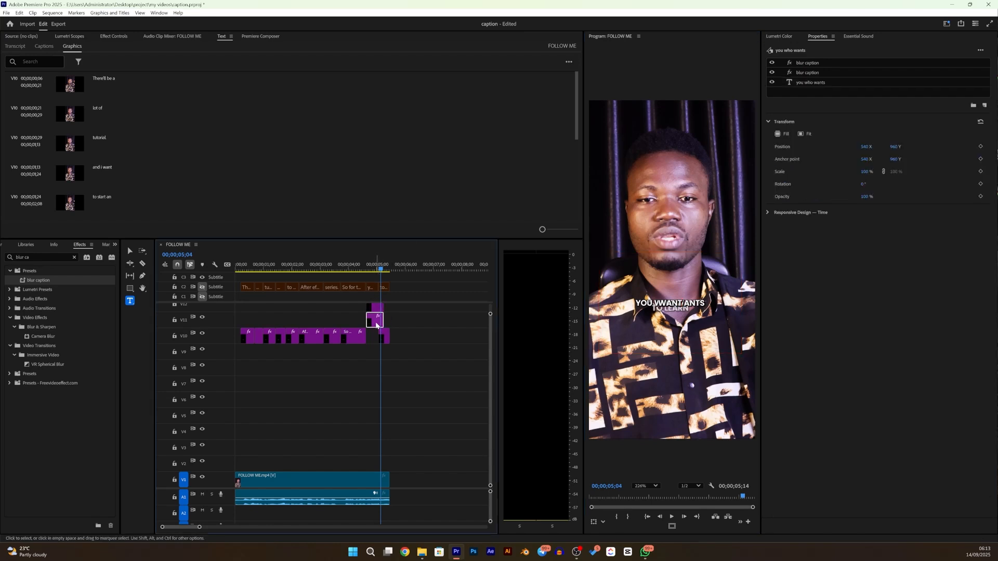
click(807, 84)
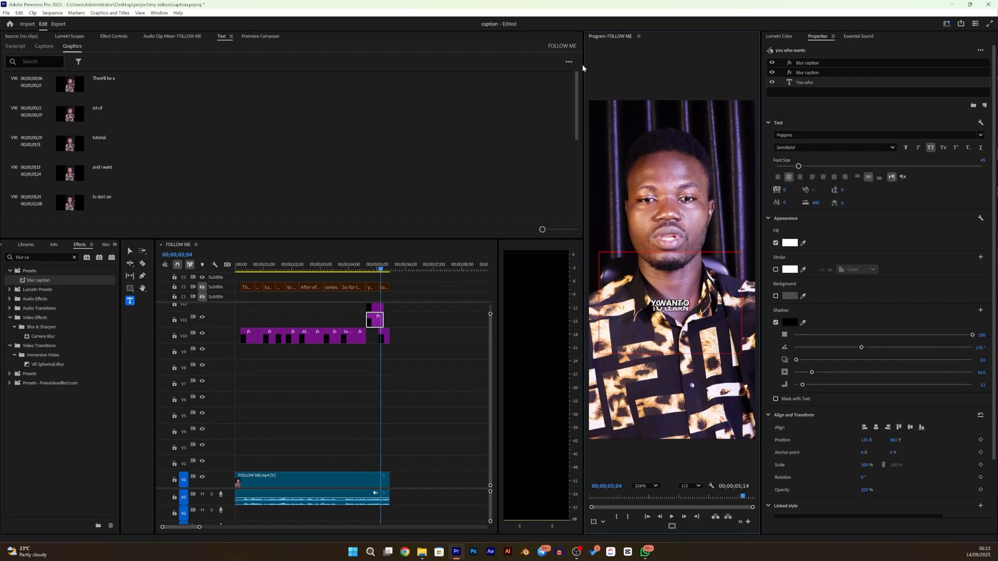
- Move the "You who" caption up and slightly left with Vector Motion, to a position of about 498, 891
click(385, 338)
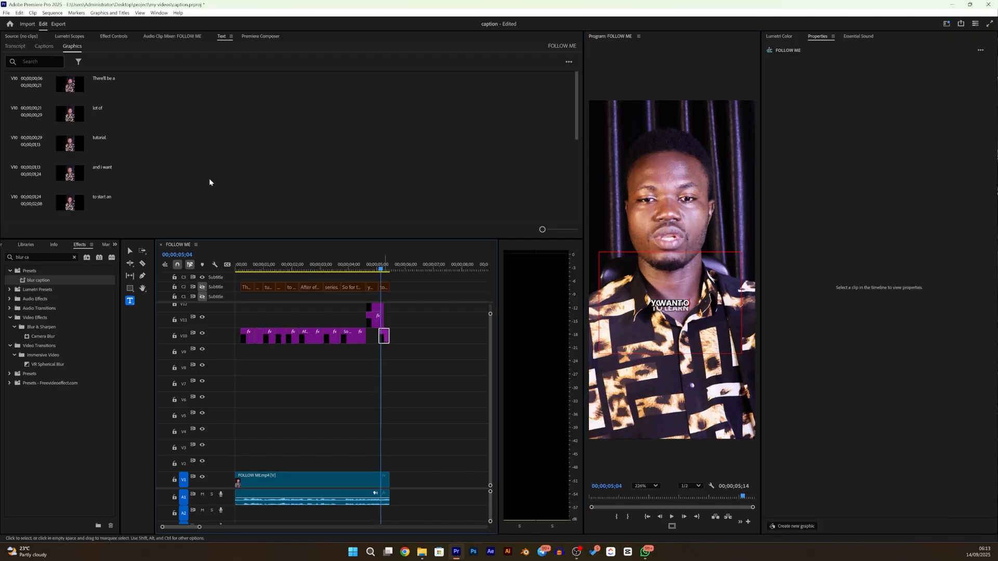
click(112, 37)
click(32, 68)
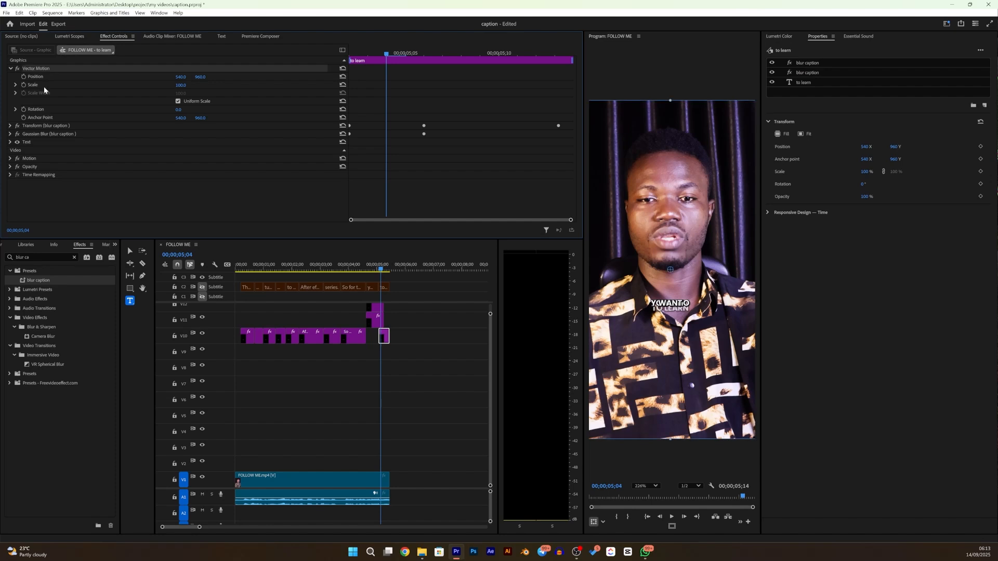
click(372, 326)
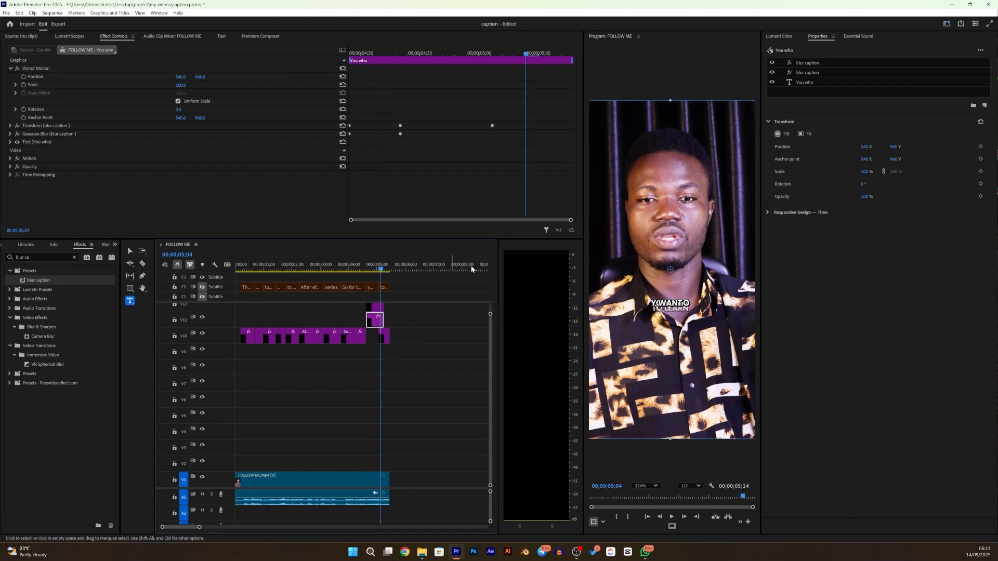
mouse_move(677, 300)
mouse_down()
mouse_move(682, 333)
mouse_move(670, 284)
mouse_up()
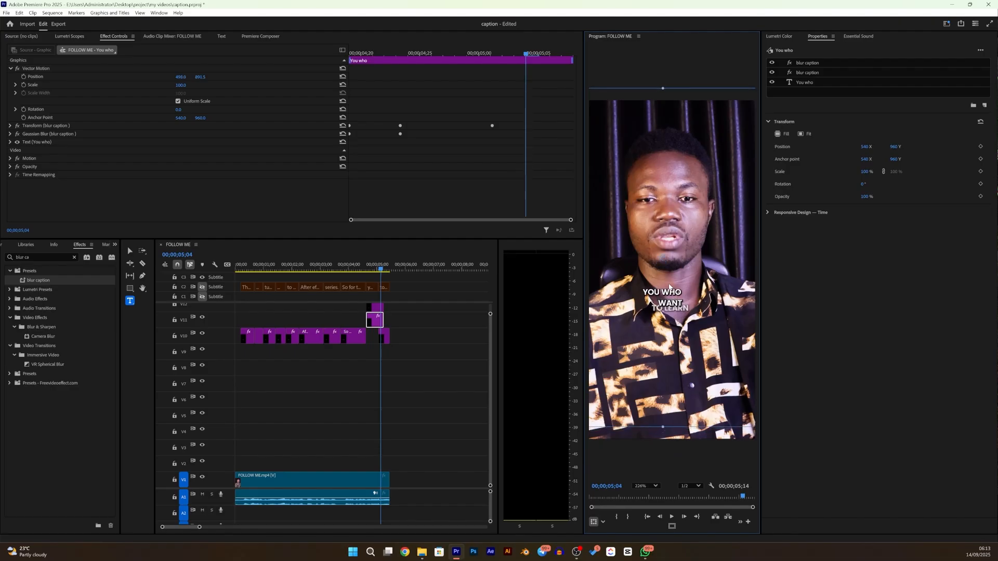
- Scale the "want" caption to 162 with Vector Motion and place it just below "You who", at about 544, 836
click(378, 308)
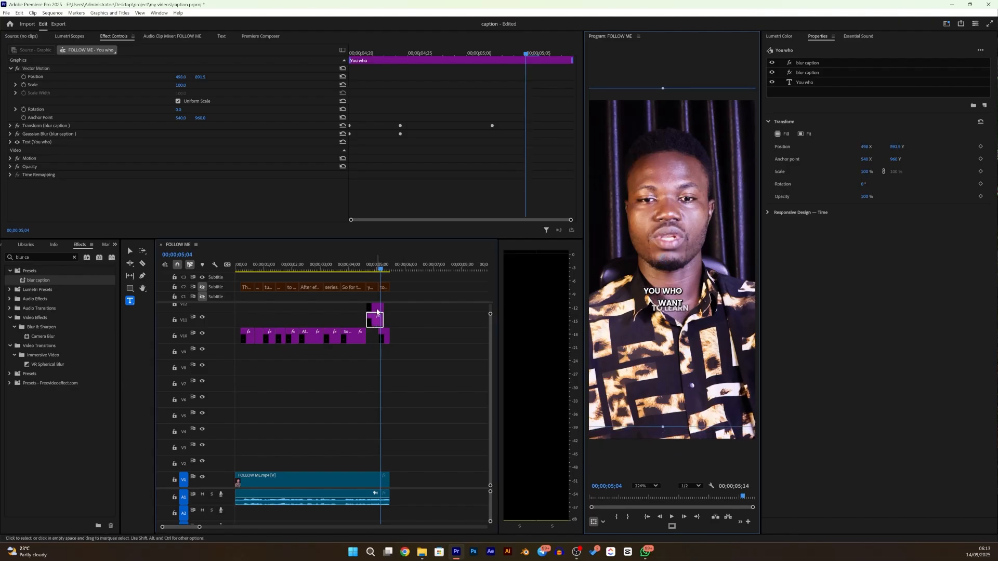
click(673, 301)
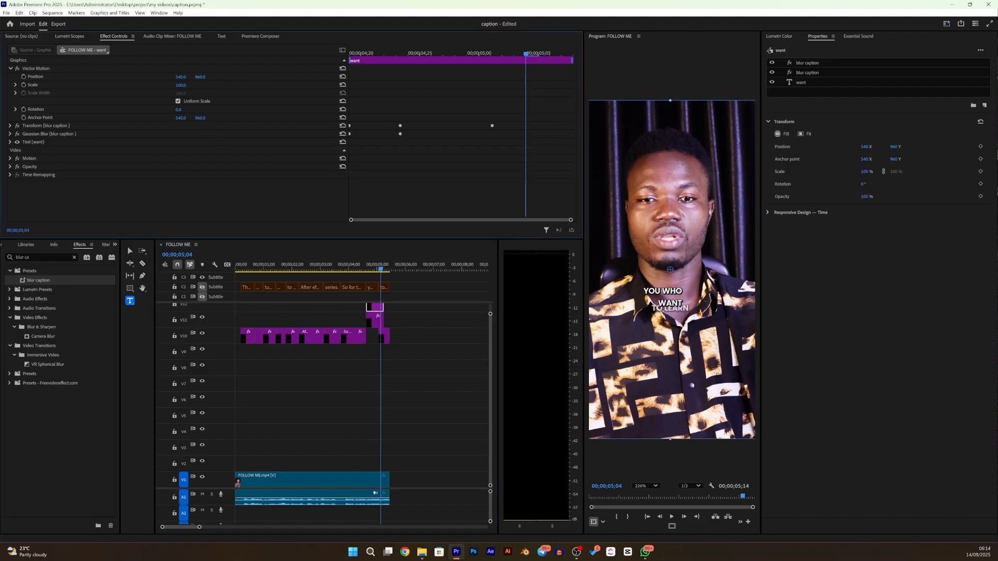
drag(181, 85, 202, 85)
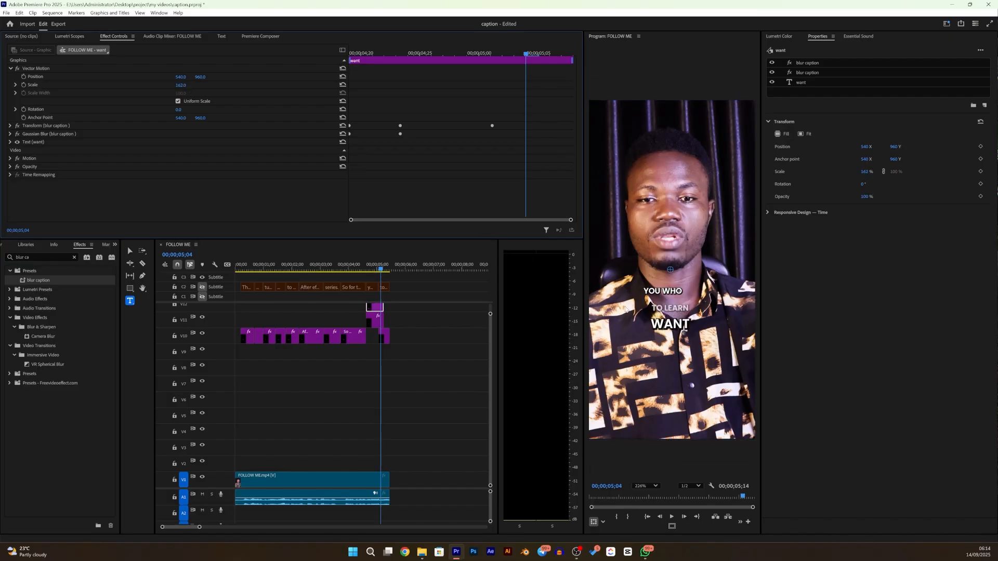
drag(672, 328, 671, 328)
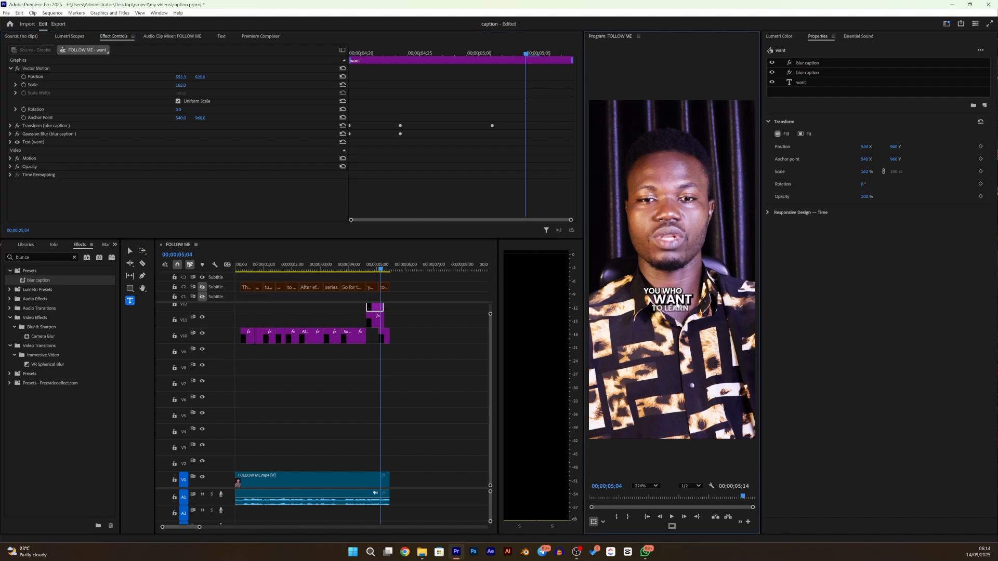
drag(677, 305, 675, 308)
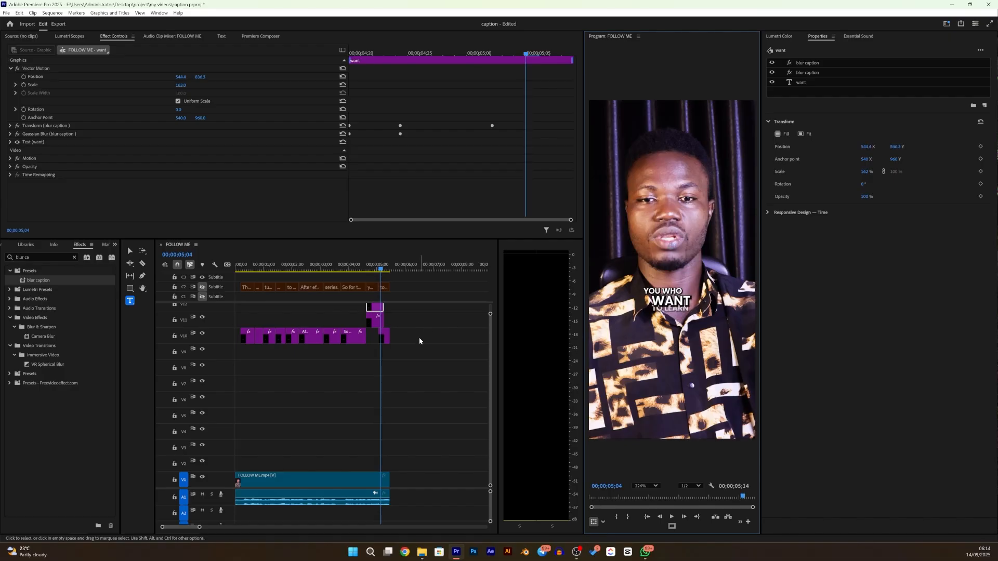
- Scale the "to learn" caption to 197 with Vector Motion and place it just below "want", at about 529, 819
click(385, 337)
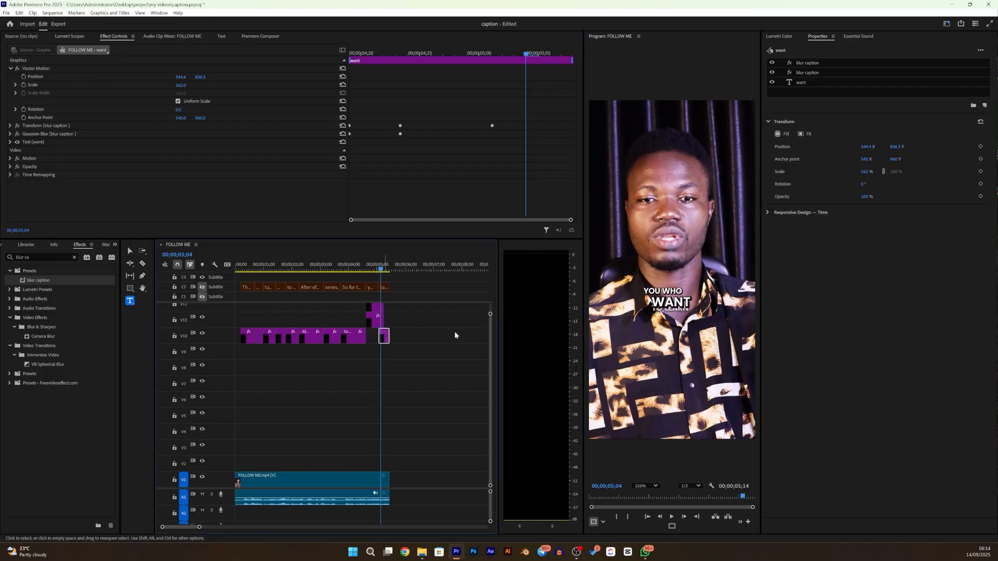
click(689, 308)
drag(690, 307, 687, 305)
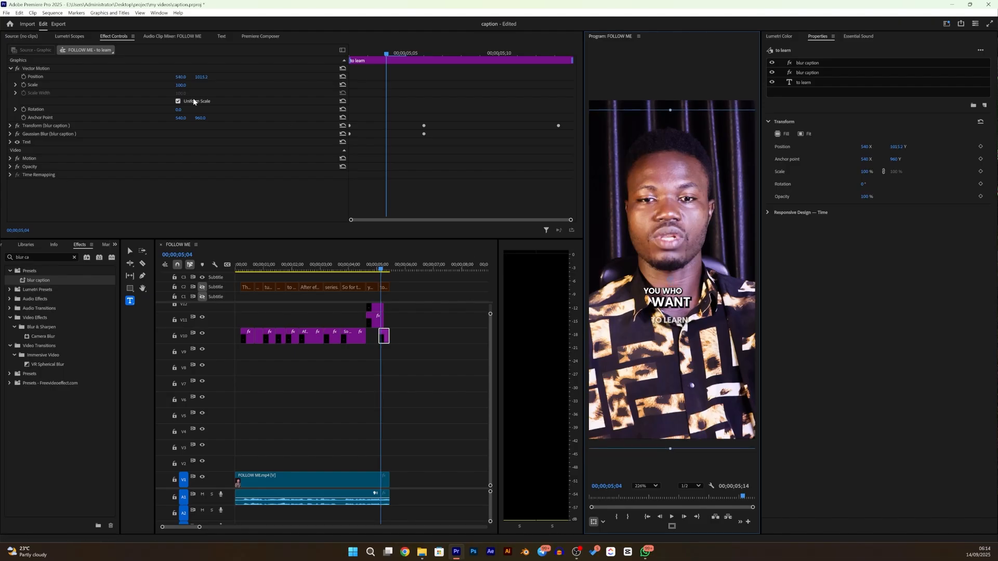
drag(177, 87, 230, 86)
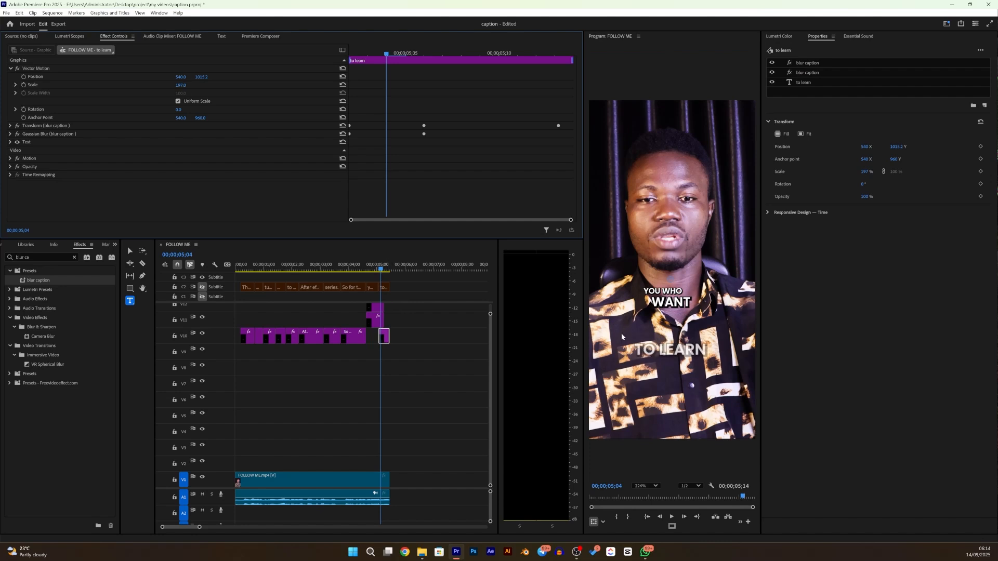
drag(666, 352, 666, 313)
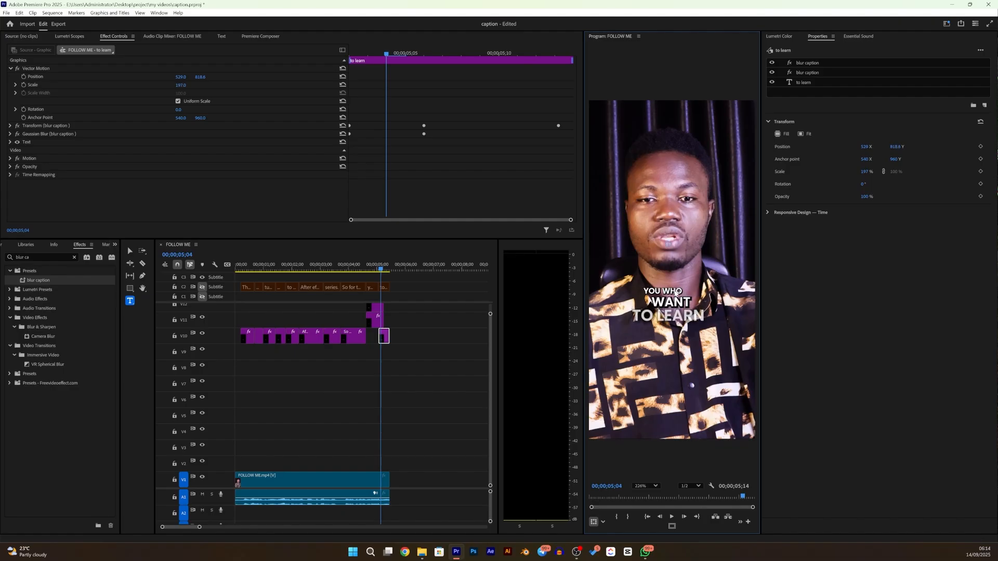
- Move the "want" caption right and slightly up with Vector Motion, to a position of about 586, 821
click(375, 315)
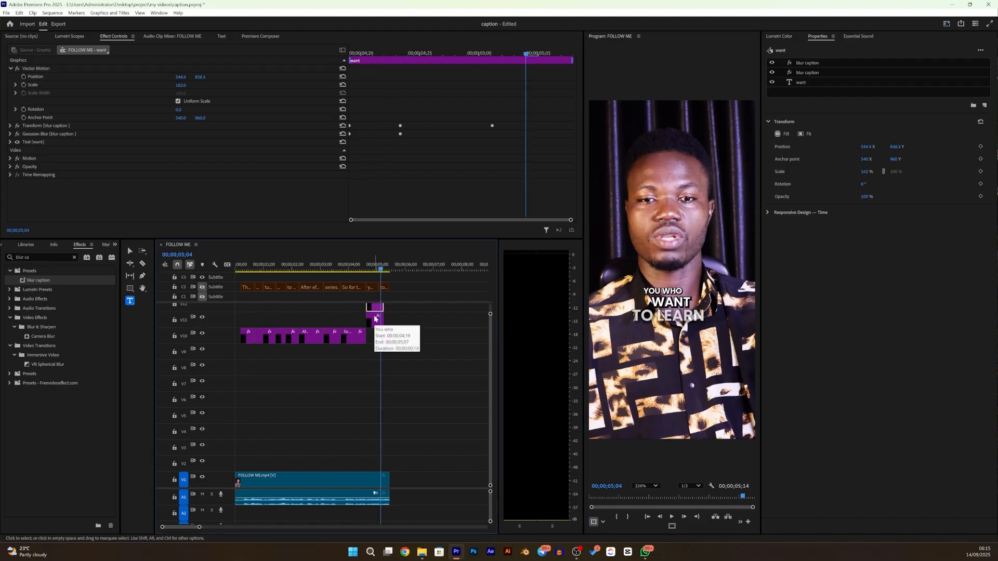
click(666, 276)
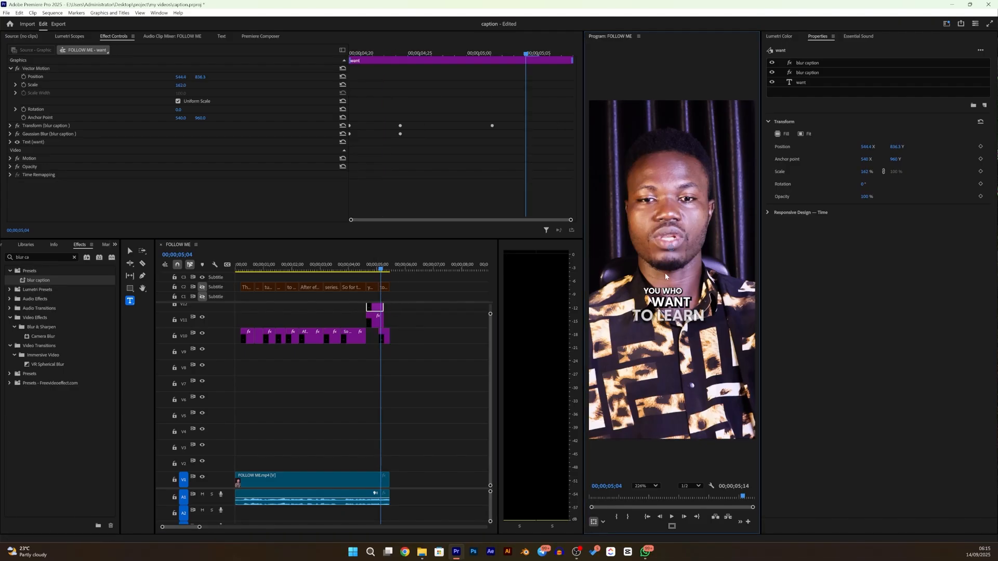
drag(664, 273, 673, 274)
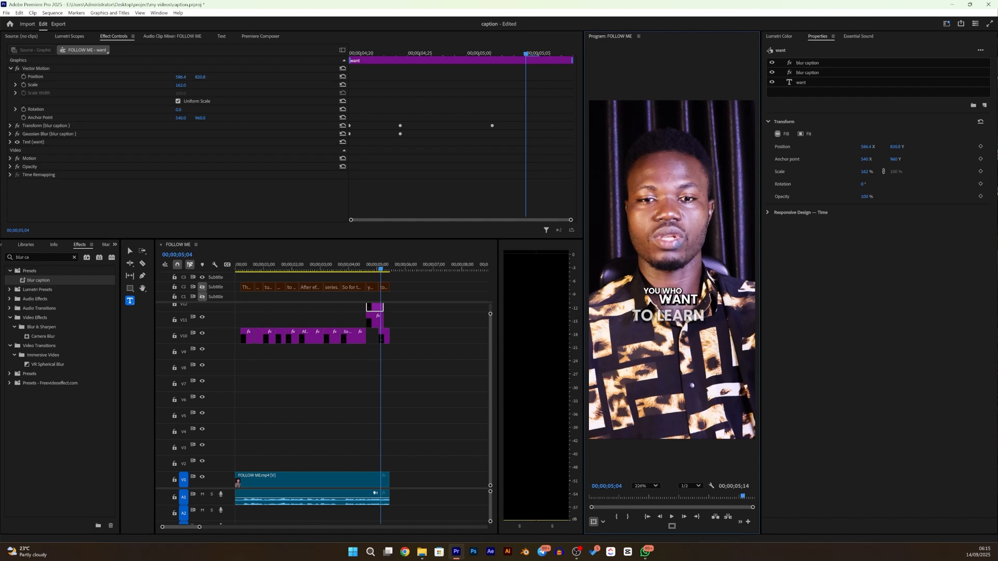
- Nudge the "to learn" caption slightly left with Vector Motion, and raise the "You who" caption to a position of about 498, 874
click(384, 336)
click(687, 316)
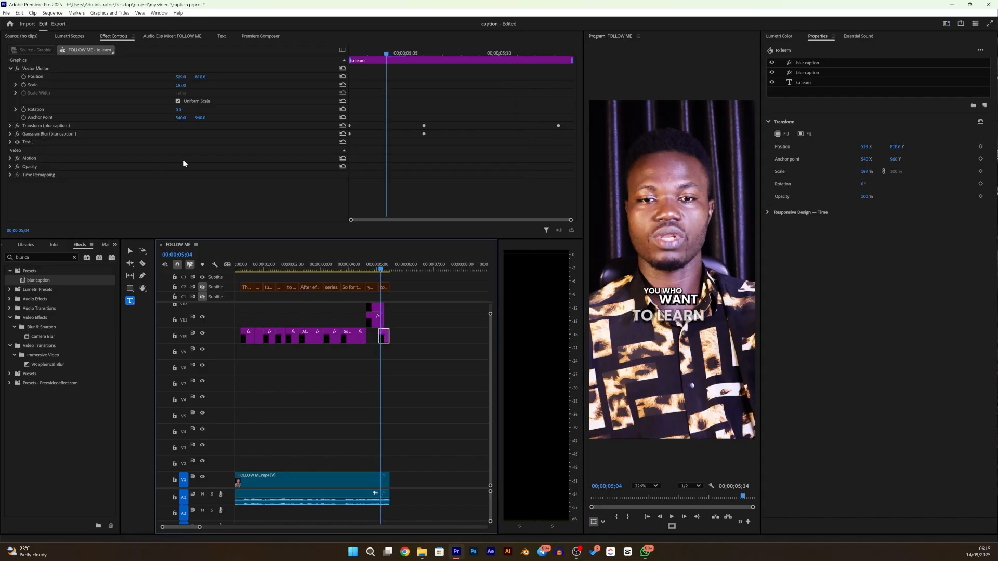
click(43, 70)
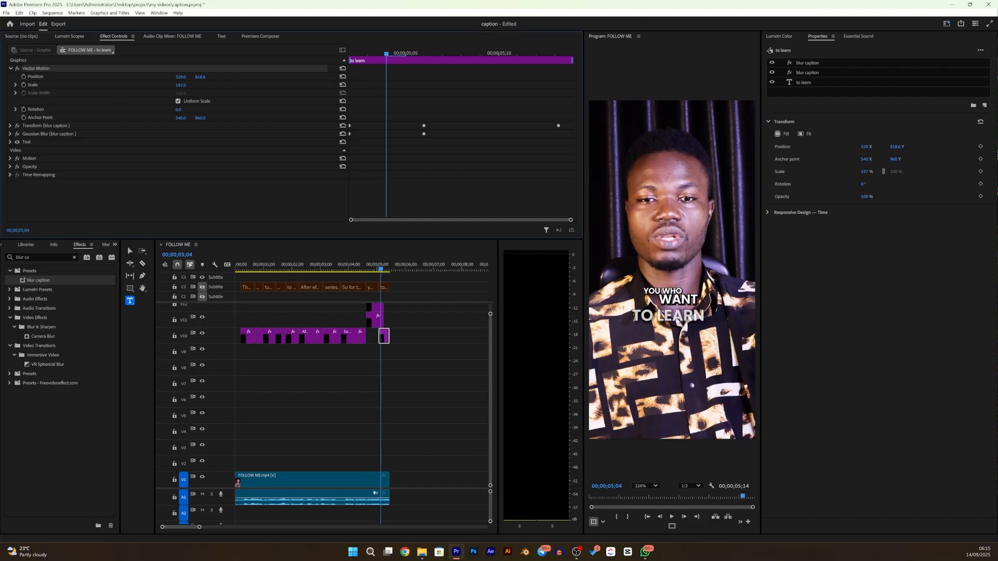
drag(676, 317, 674, 319)
click(371, 326)
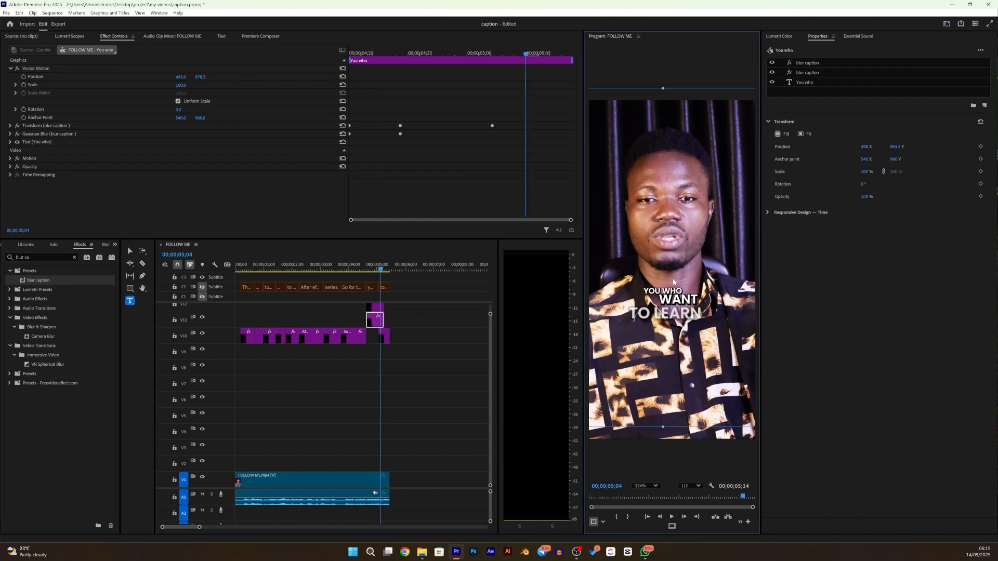
drag(673, 284, 675, 281)
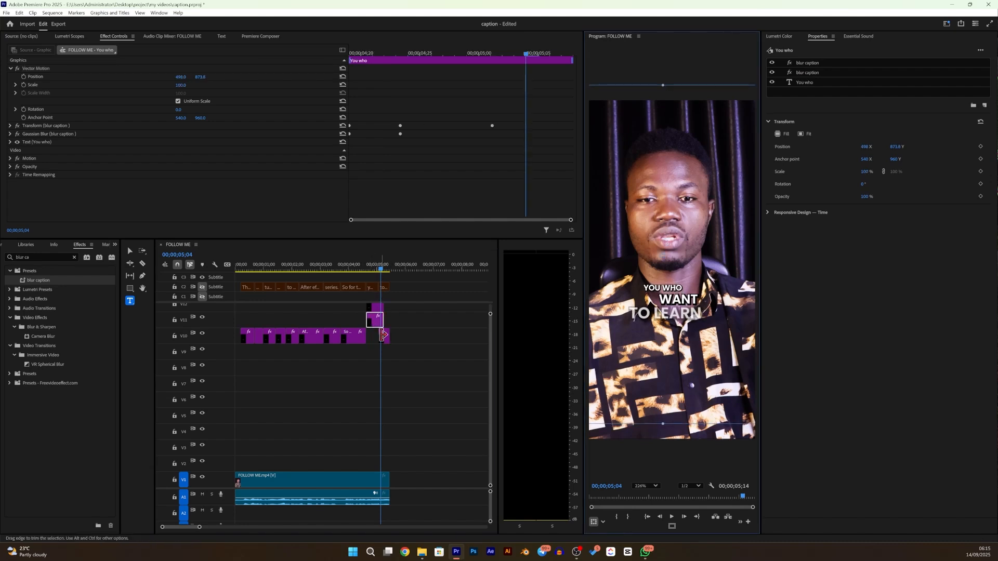
- Shift the "want" caption on V12 later in time to start at about 00;00;04;25, and preview the frames up to 00;00;05;10
mouse_move(380, 268)
mouse_down()
mouse_move(361, 275)
mouse_move(386, 275)
mouse_move(354, 287)
mouse_move(379, 287)
mouse_up()
mouse_move(373, 322)
mouse_down()
mouse_move(385, 307)
mouse_move(419, 307)
mouse_move(382, 310)
mouse_up()
key(ctrl+z)
drag(363, 270, 386, 279)
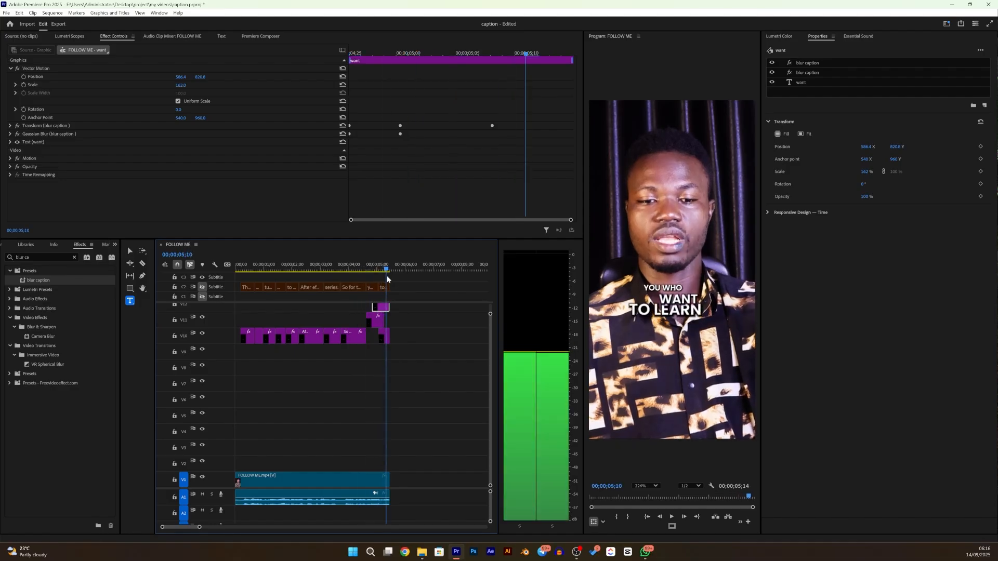
- Adjust the "to learn" caption's position to about 511, 834
click(384, 337)
click(383, 337)
key(Right)
mouse_move(201, 77)
mouse_down()
mouse_move(226, 77)
mouse_move(215, 77)
mouse_up()
- Extend the end of the "You who" caption by 6 frames to a 00;00;00;25 duration, and play back the stacked captions
mouse_move(387, 269)
mouse_down()
mouse_move(370, 270)
mouse_move(387, 271)
mouse_up()
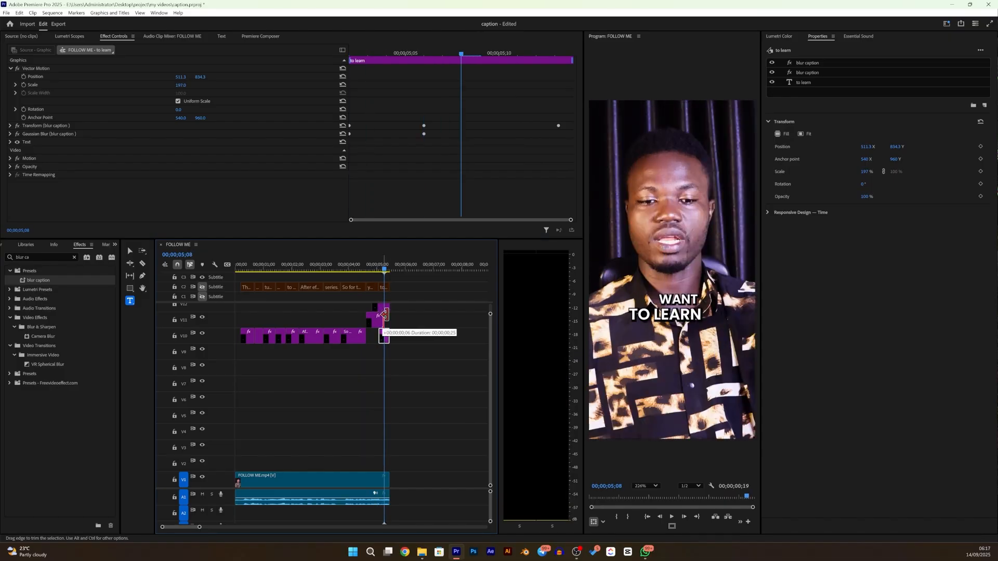
key(space)
key(space)
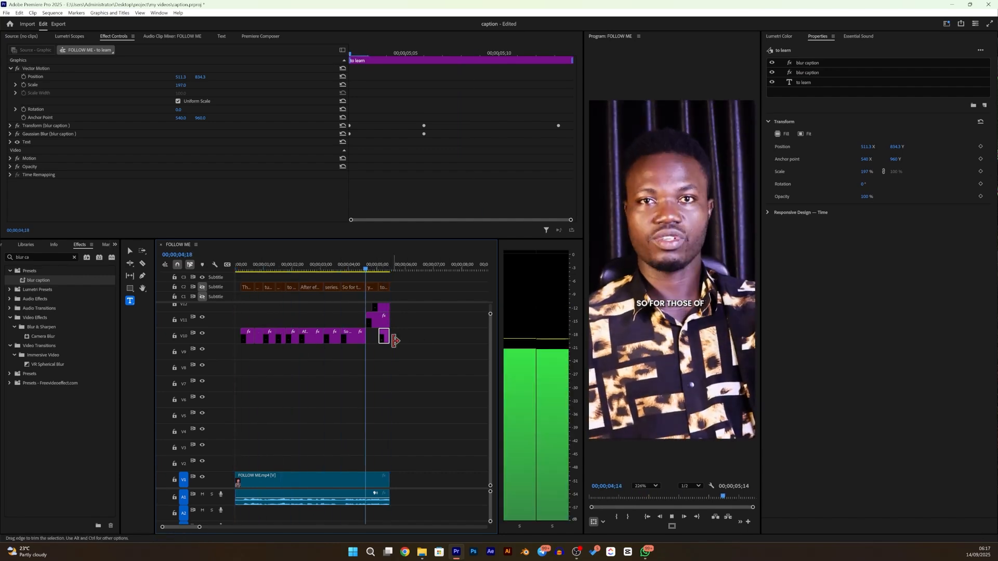
key(space)
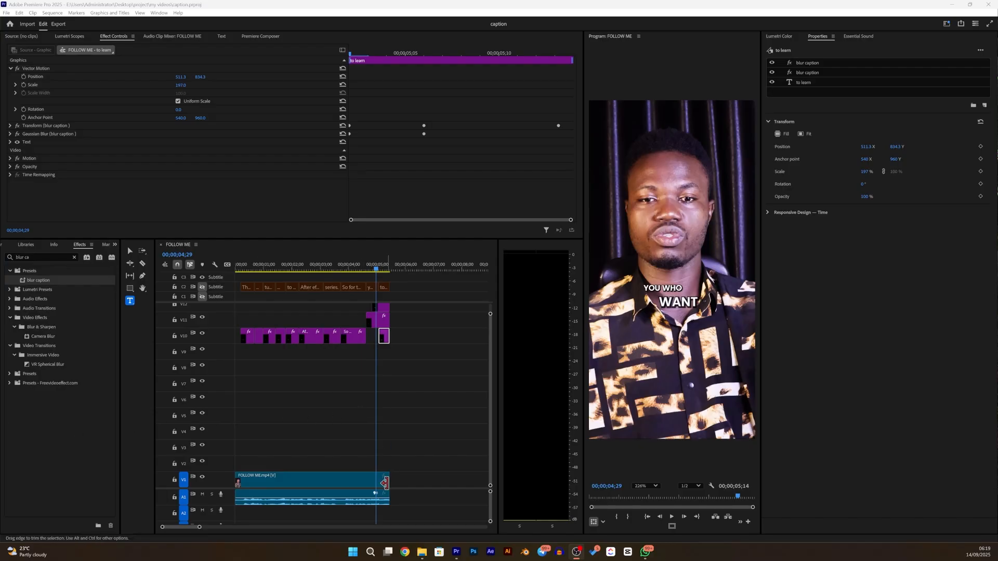
- Extend the end of the FOLLOW ME.mp4 clip to 00;00;06;02 and lengthen the three stacked captions together
drag(390, 482, 406, 483)
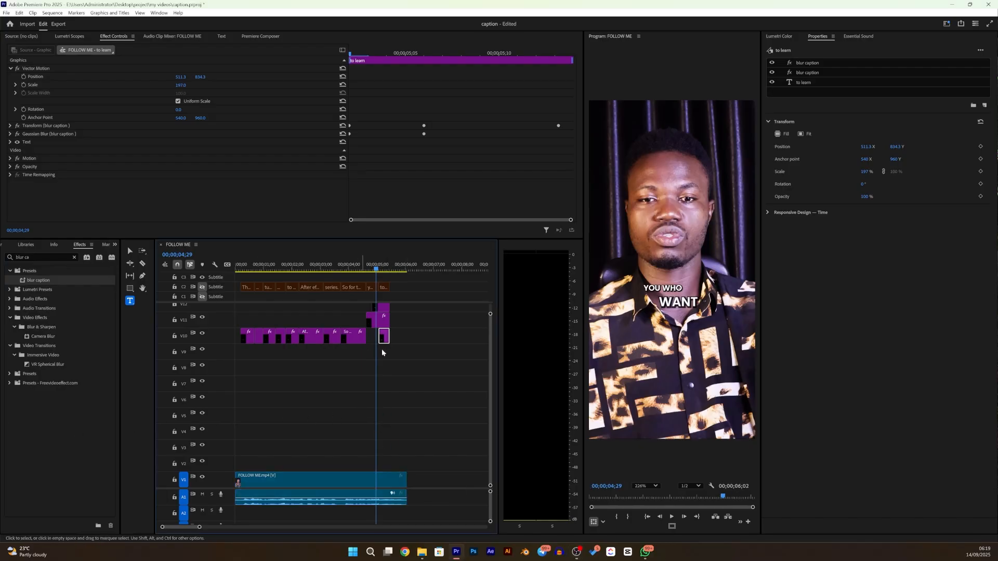
drag(392, 365, 399, 308)
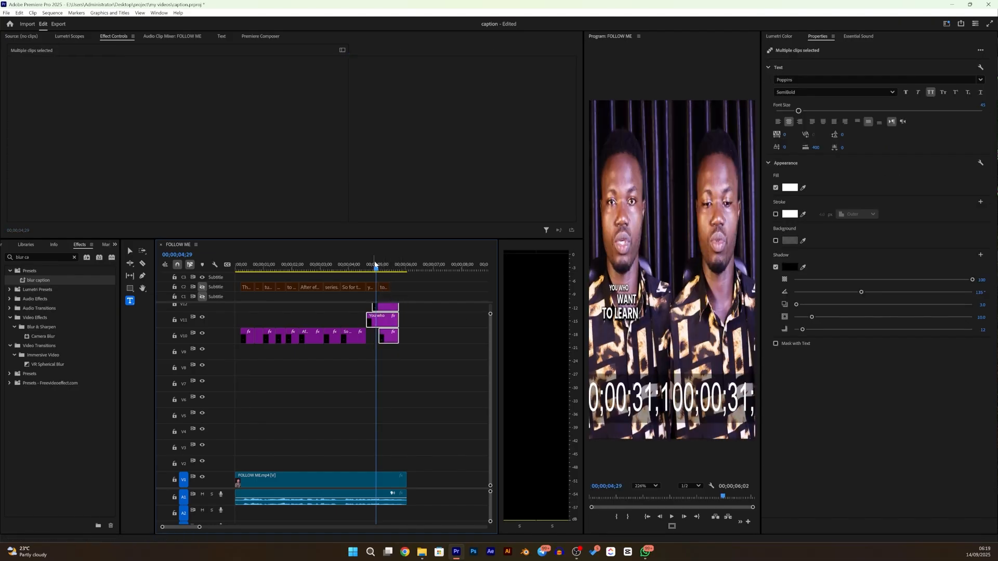
- Play the whole caption sequence back from the beginning
click(346, 270)
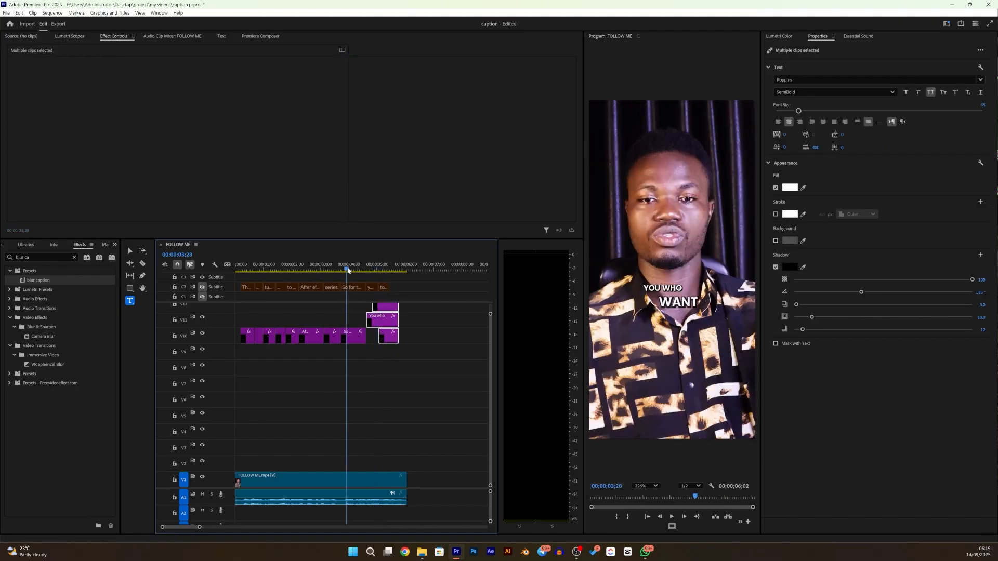
key(space)
key(Home)
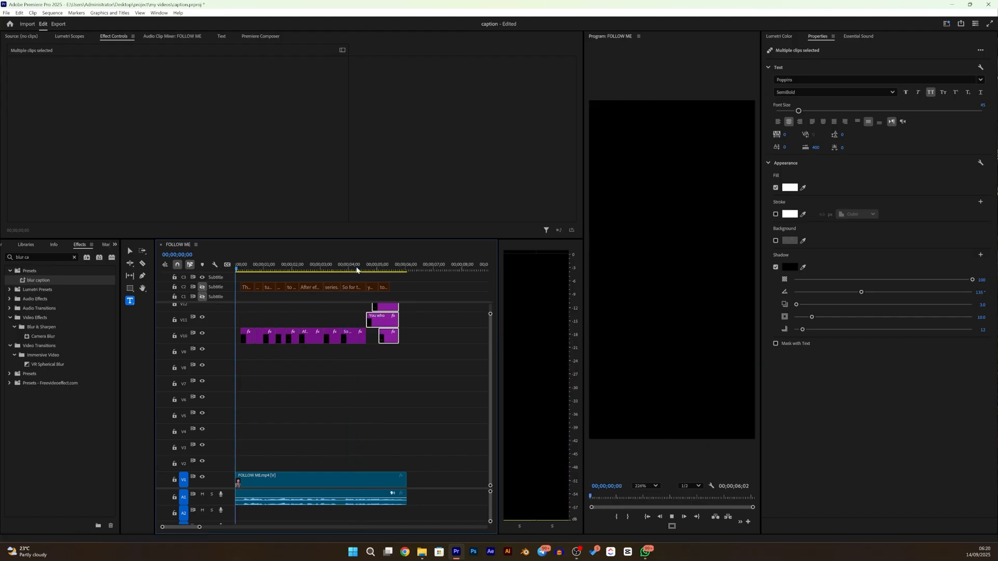